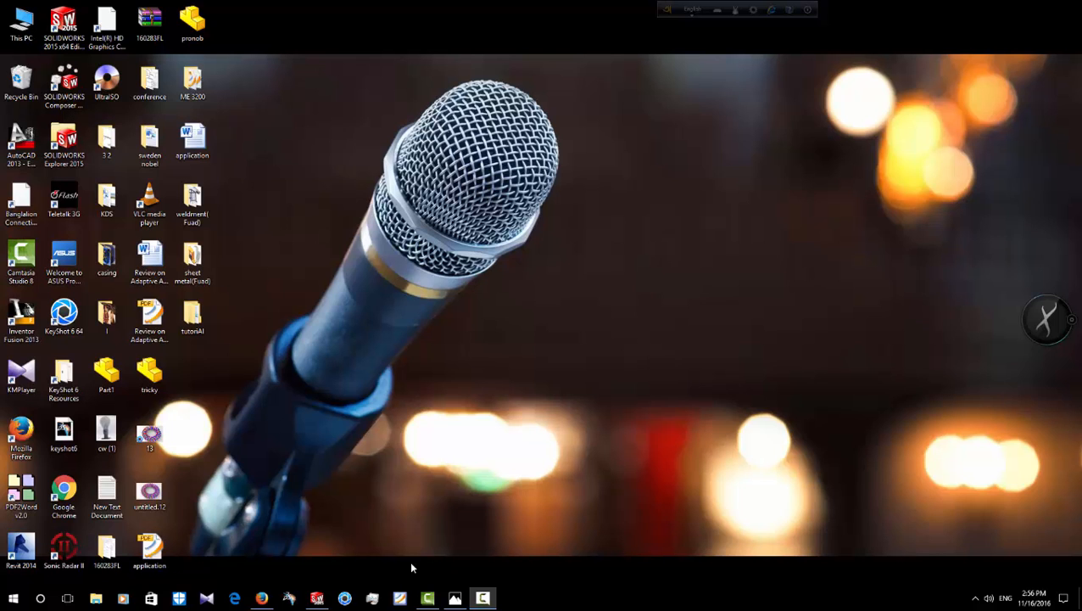
View the rendered reference image of the red, blue and green coiled ring in Photos.
left_click(455, 598)
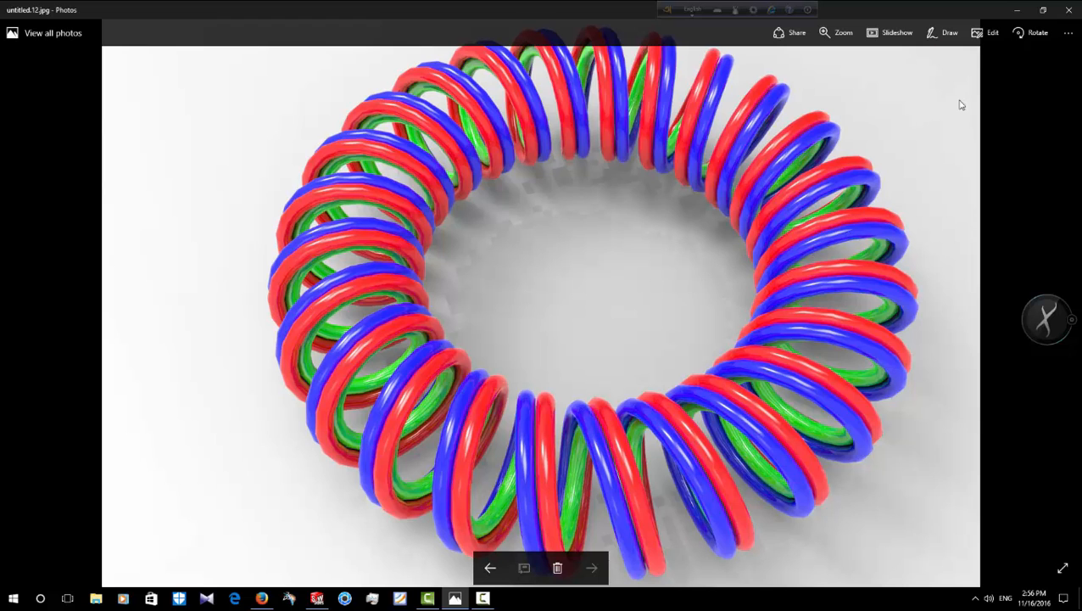
left_click(1011, 15)
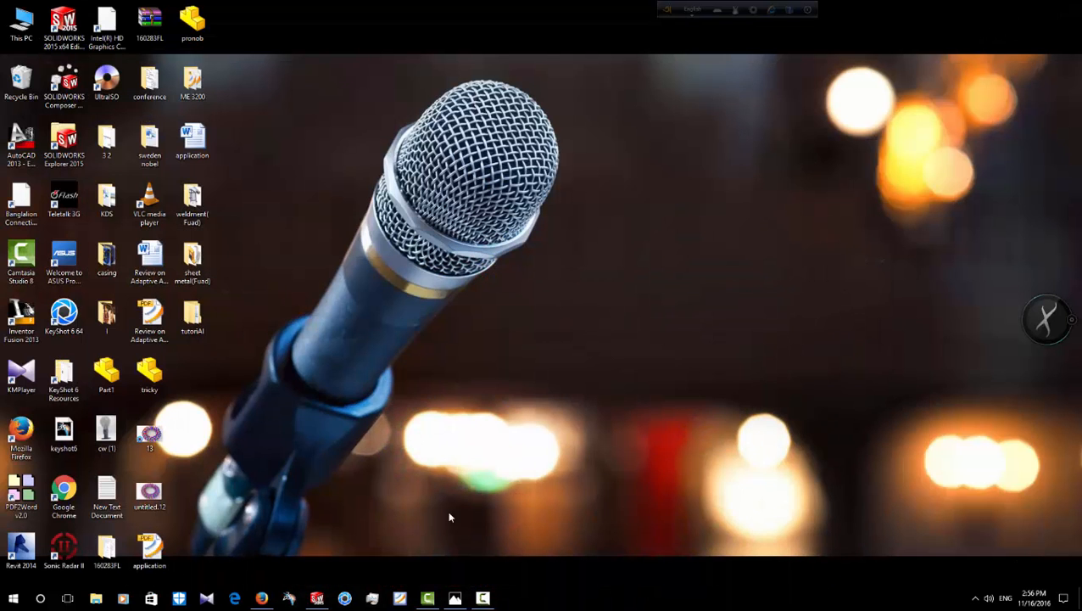
Switch to SOLIDWORKS and create a new part document in a maximized window.
left_click(317, 598)
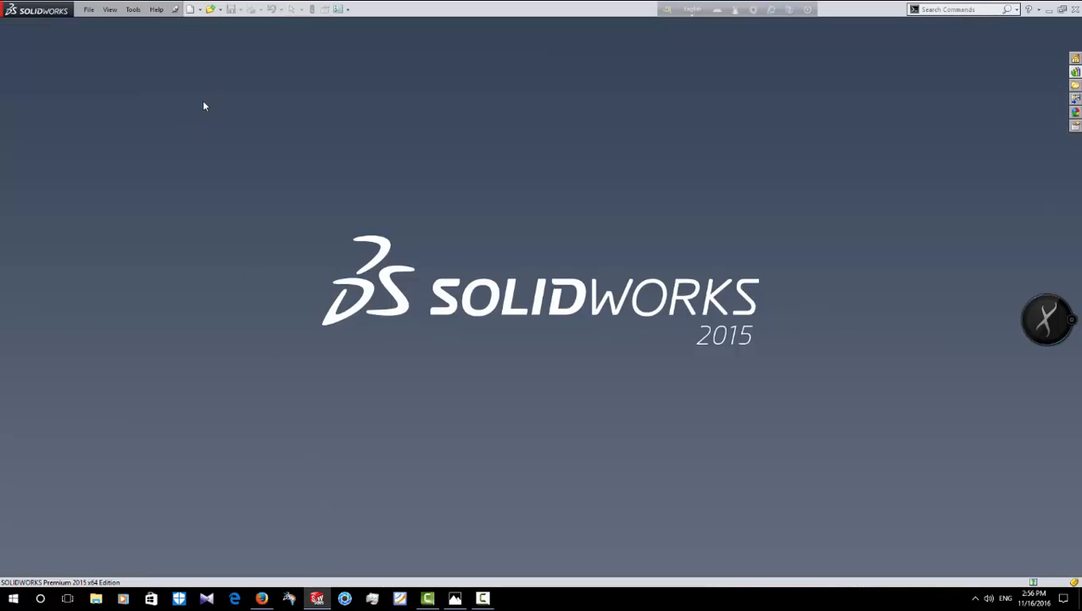
left_click(190, 8)
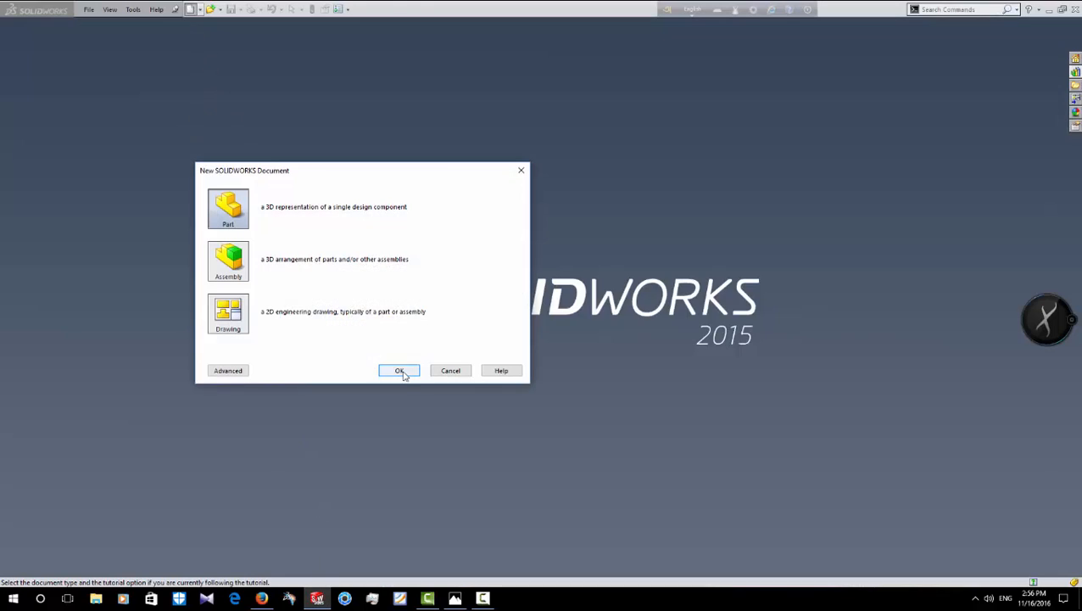
left_click(403, 370)
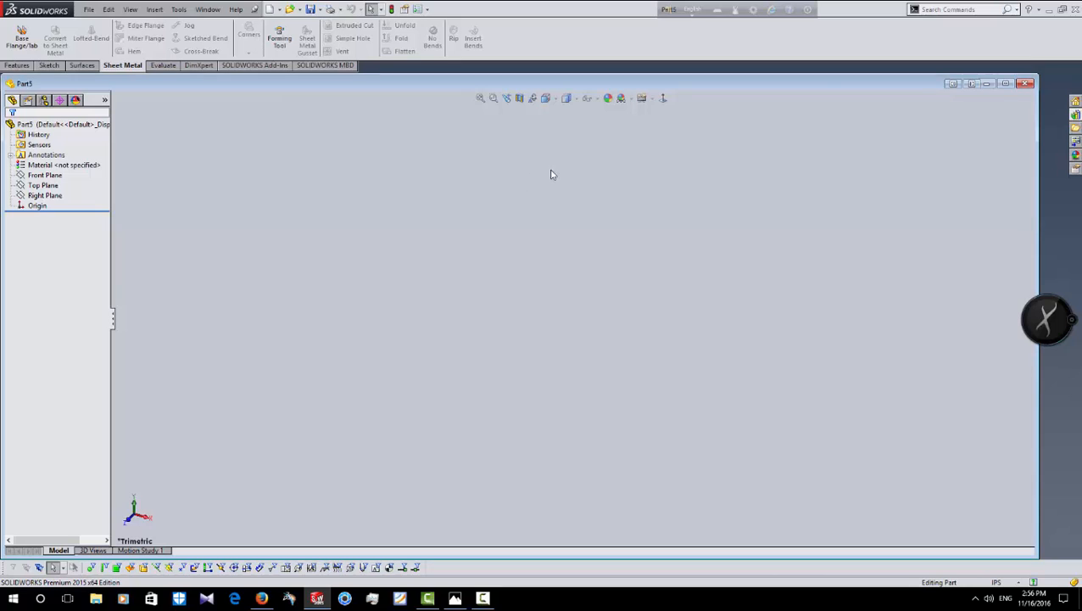
left_click(1006, 83)
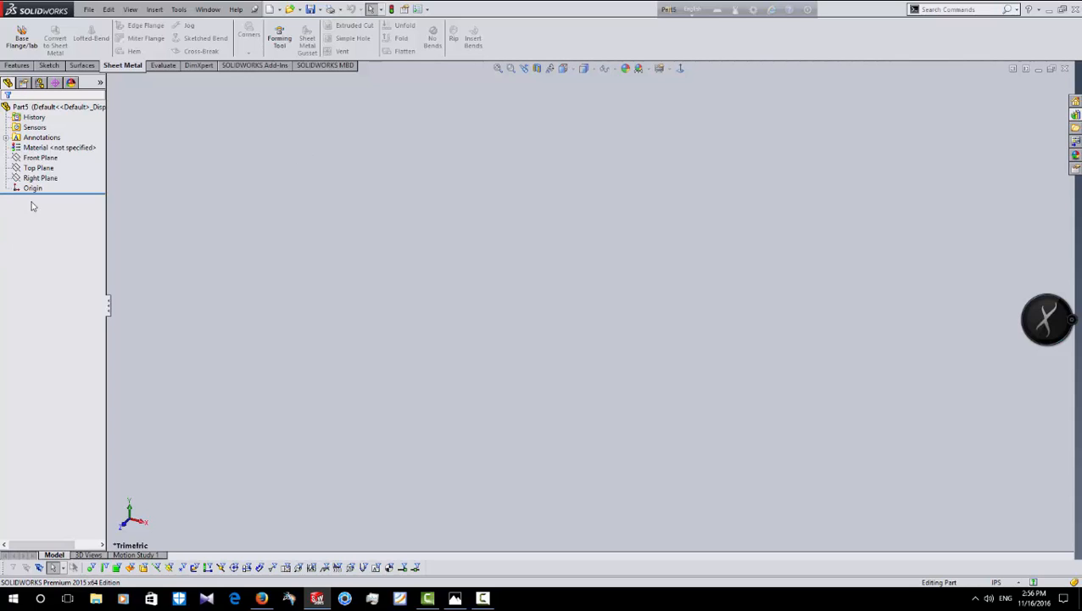
Sketch a circle of radius 1 in on the Right Plane, with its centre level with the origin and offset along Z.
left_click(43, 179)
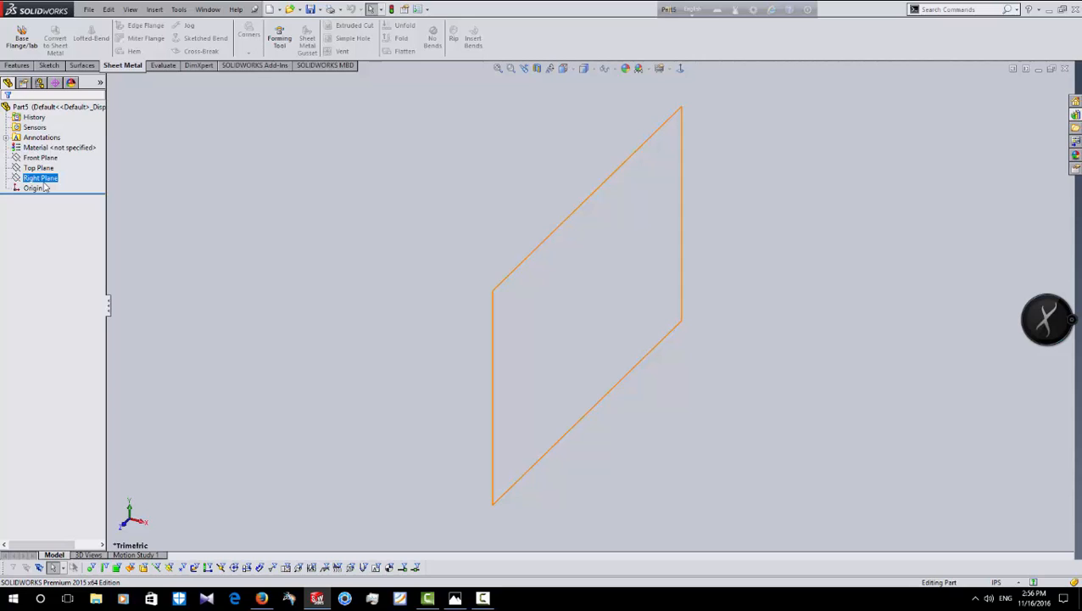
left_click(46, 180)
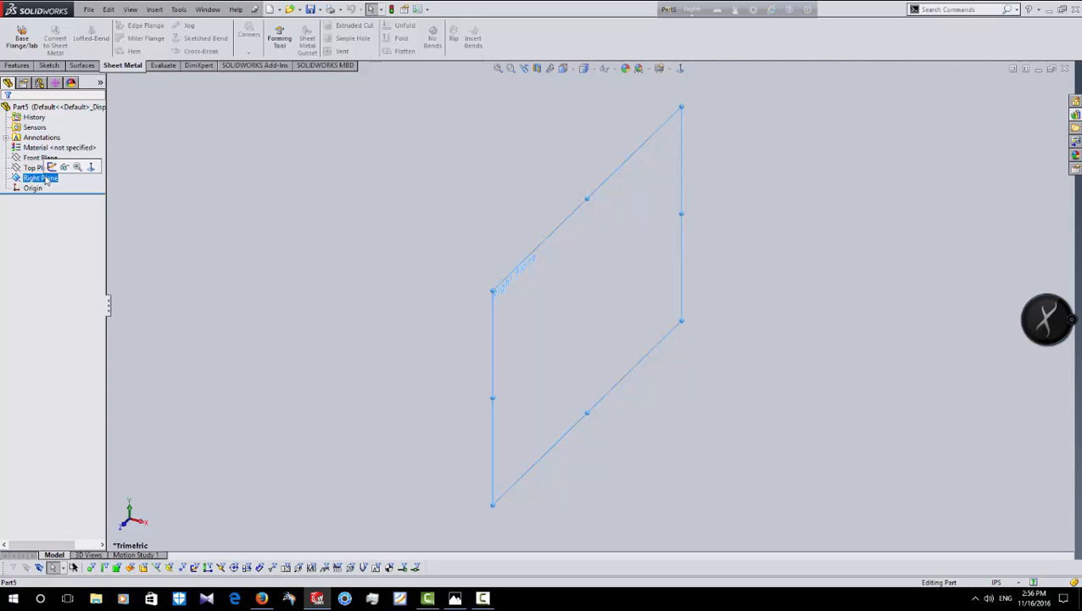
left_click(51, 167)
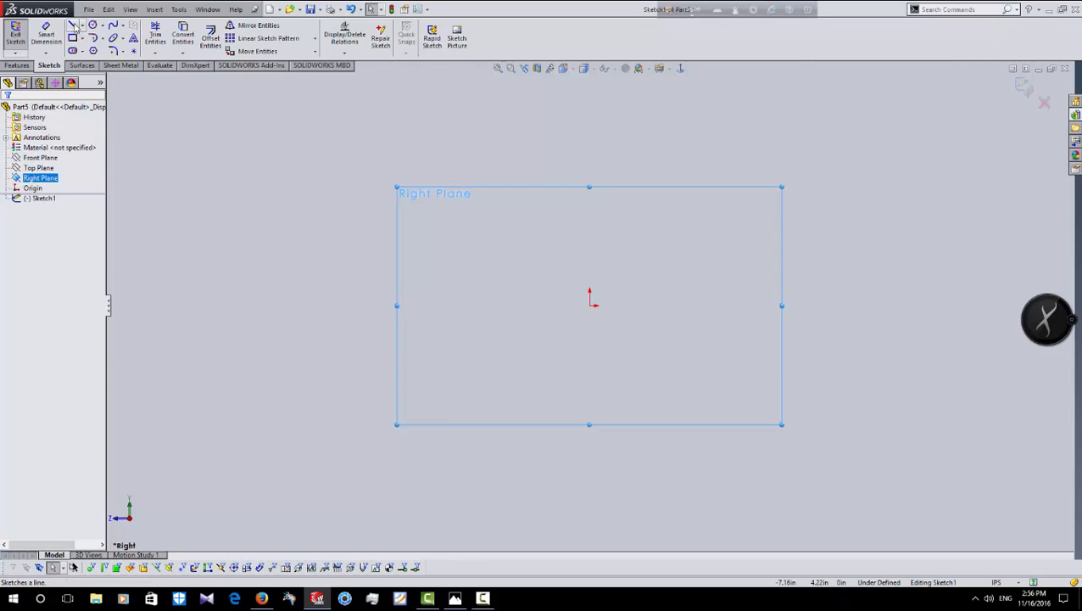
left_click(92, 25)
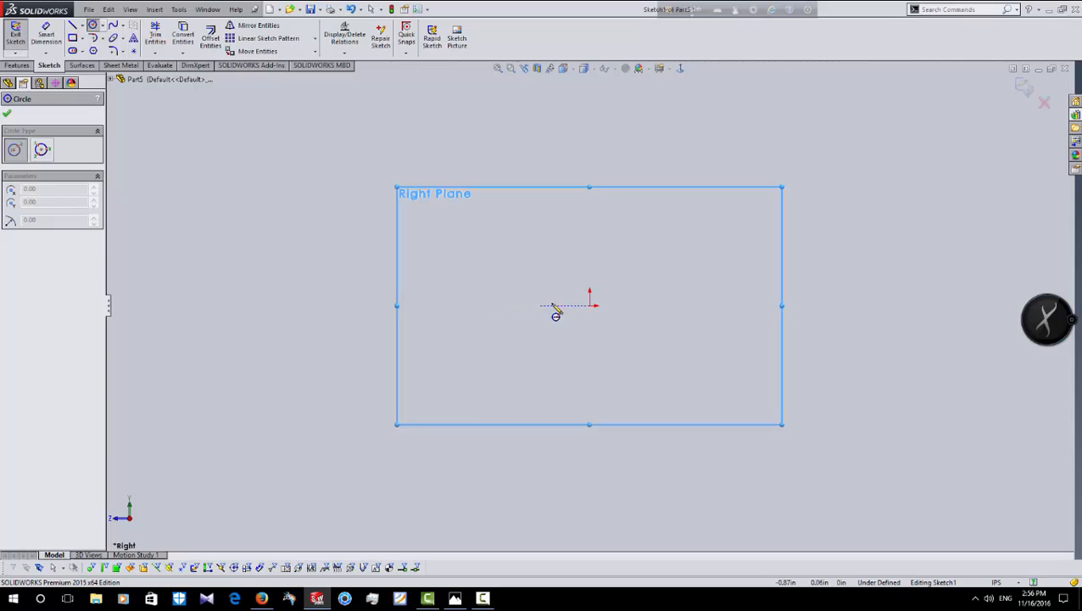
left_click(261, 306)
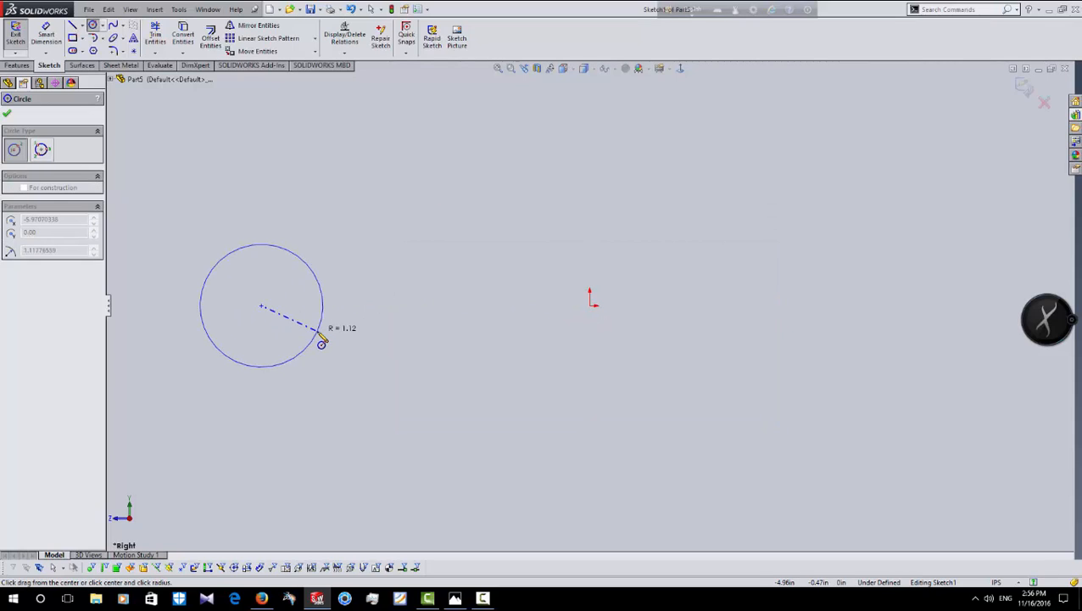
left_click(322, 342)
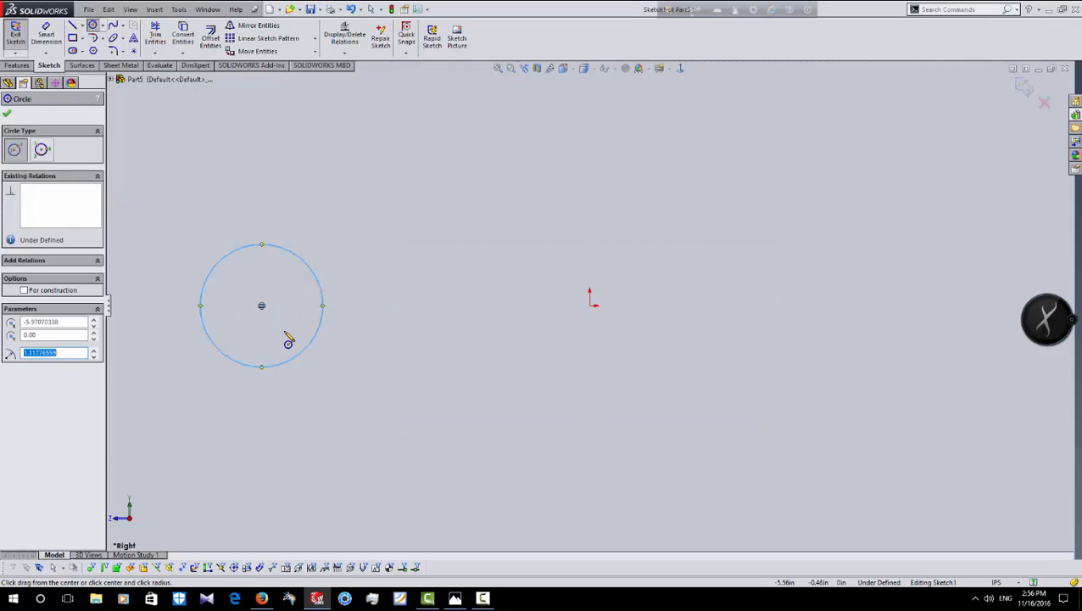
type("1")
key("Return")
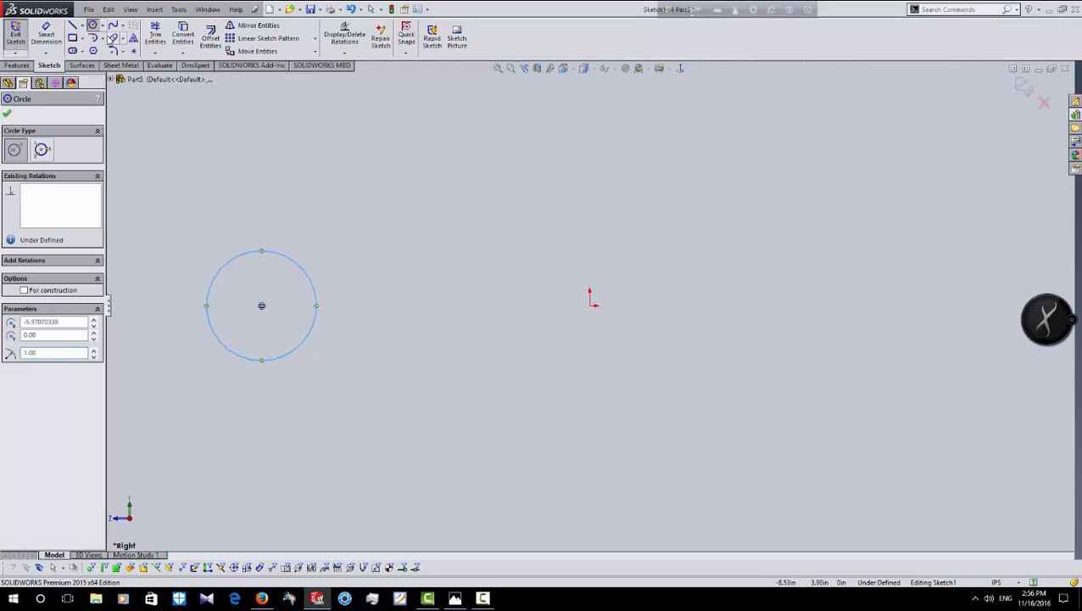
Dimension the horizontal distance between the circle's centre and the origin as 7.5 in.
left_click(46, 36)
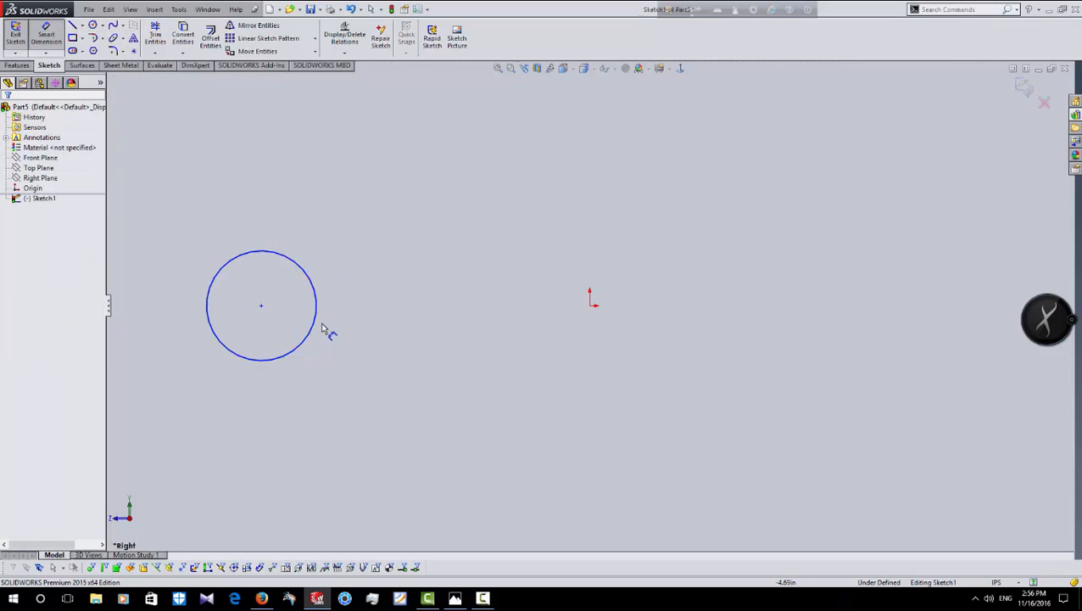
left_click(261, 306)
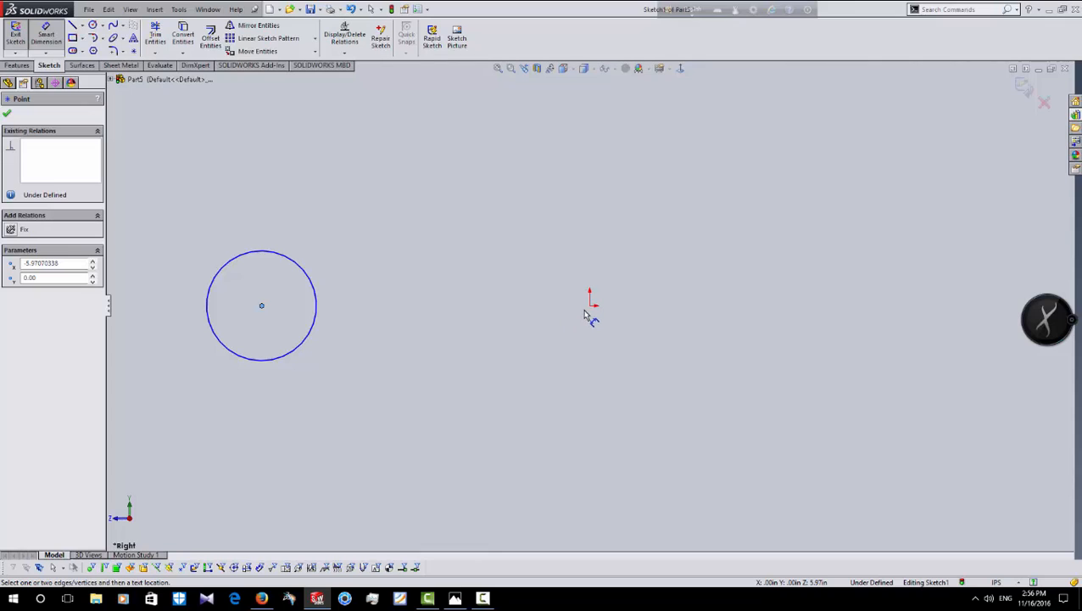
left_click(590, 306)
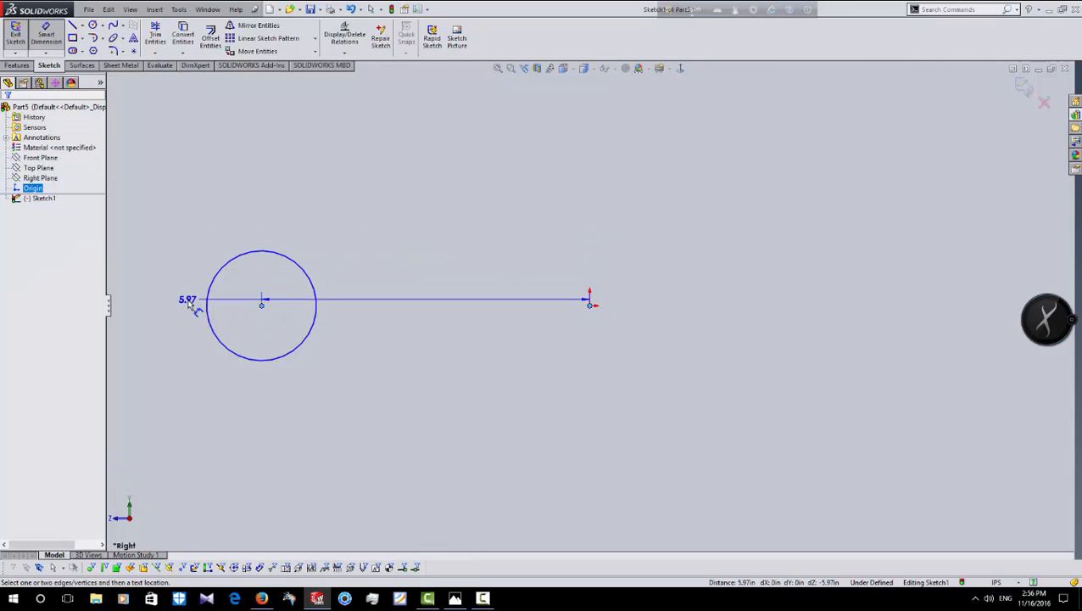
left_click(438, 178)
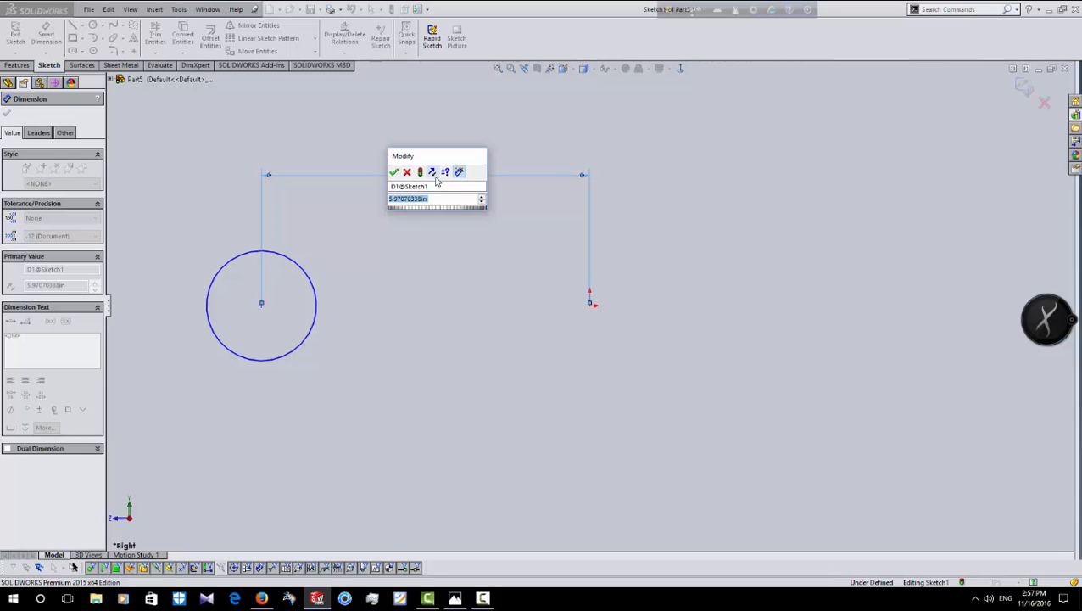
type("7.5")
key("Return")
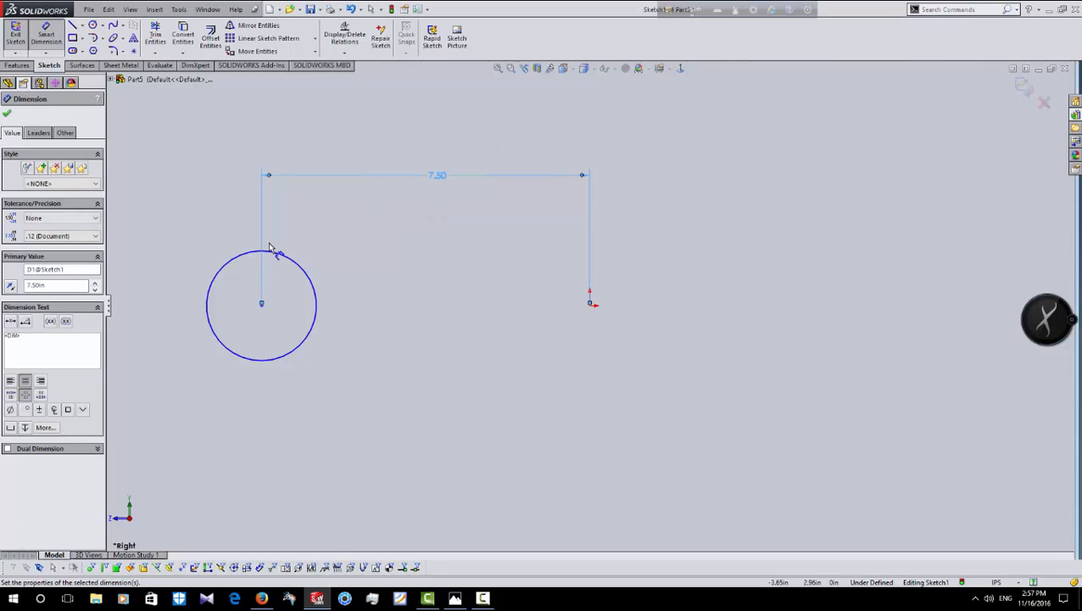
left_click(362, 303)
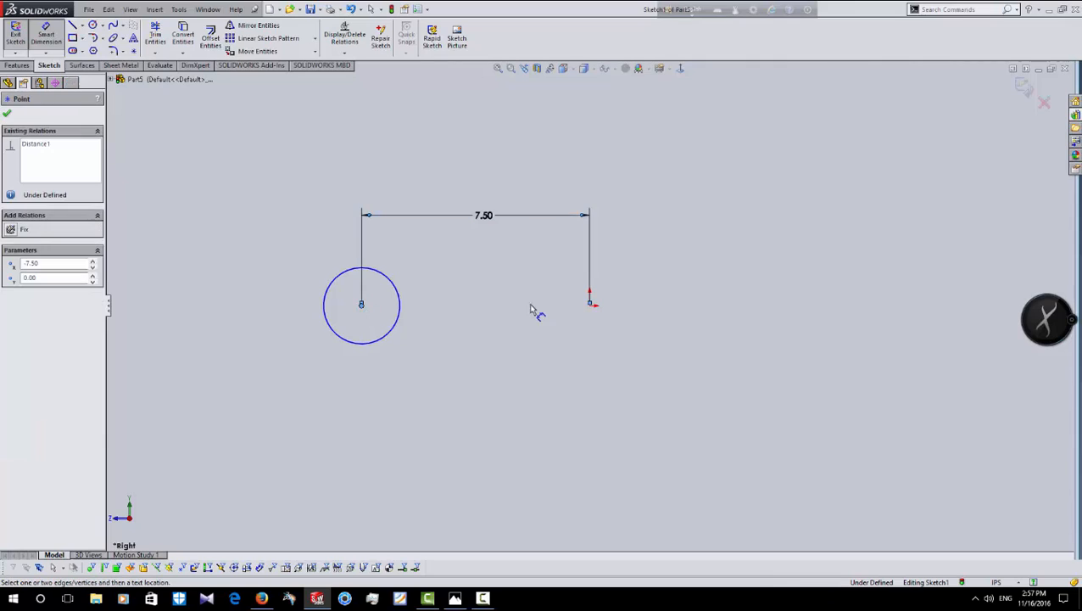
left_click(591, 307)
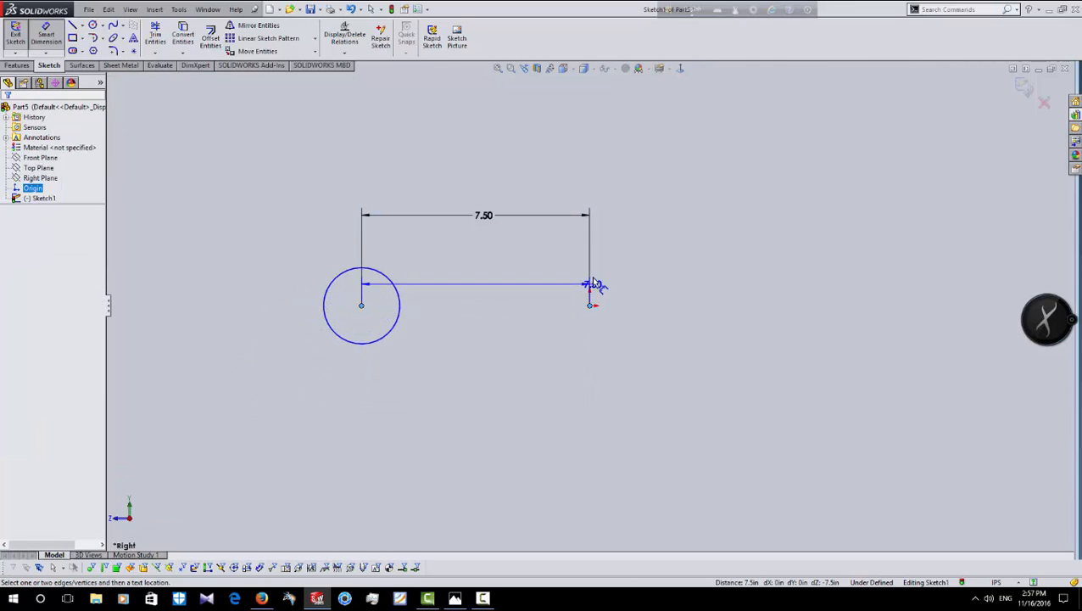
key("Escape")
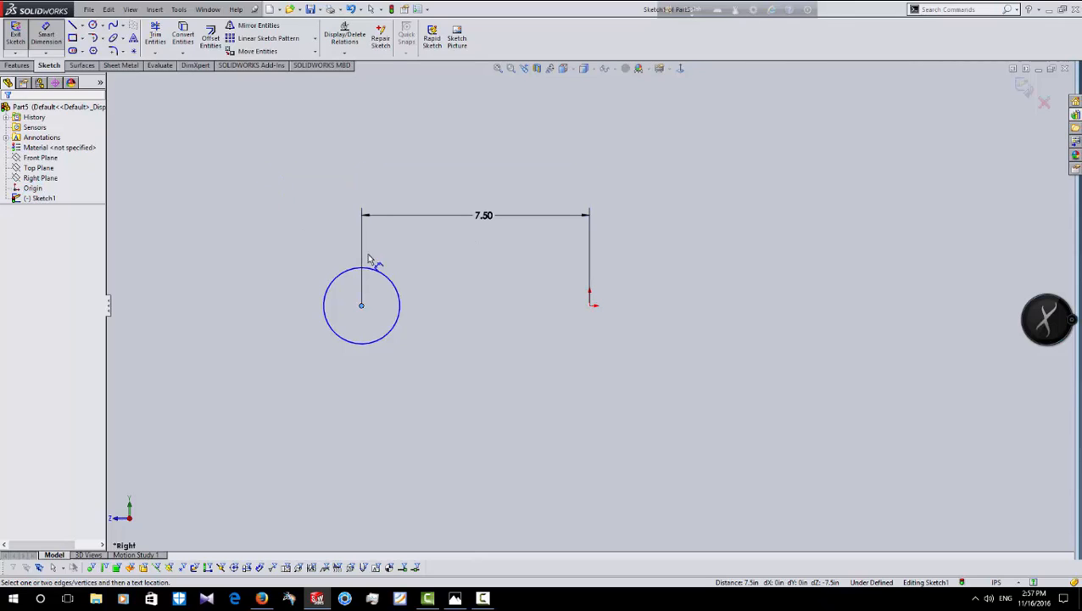
Sketch a horizontal line from the circle's centre to the origin and delete it.
key("f")
left_click(78, 25)
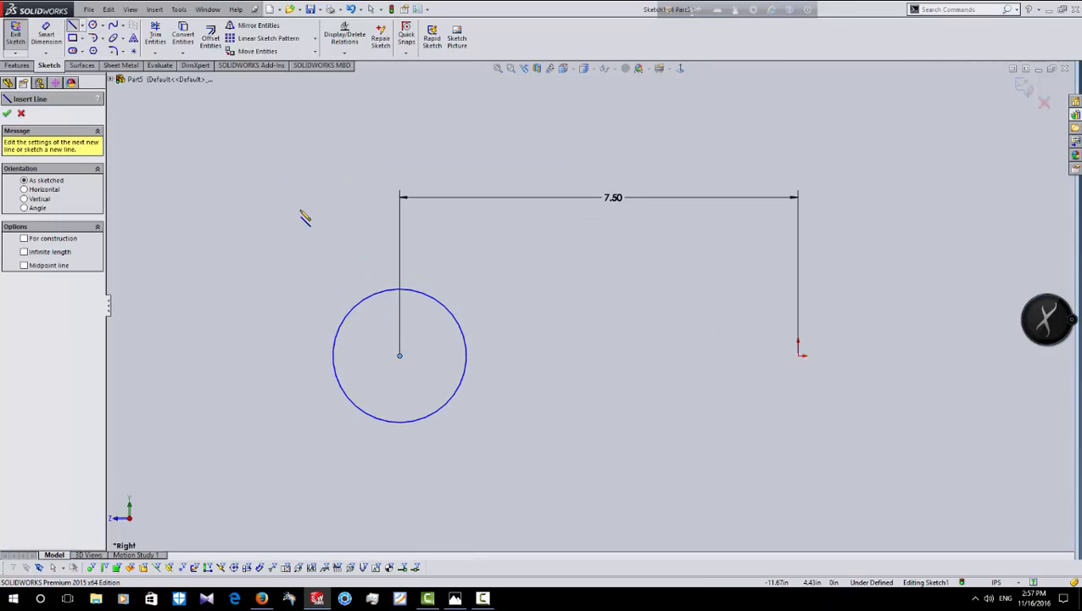
left_click(400, 356)
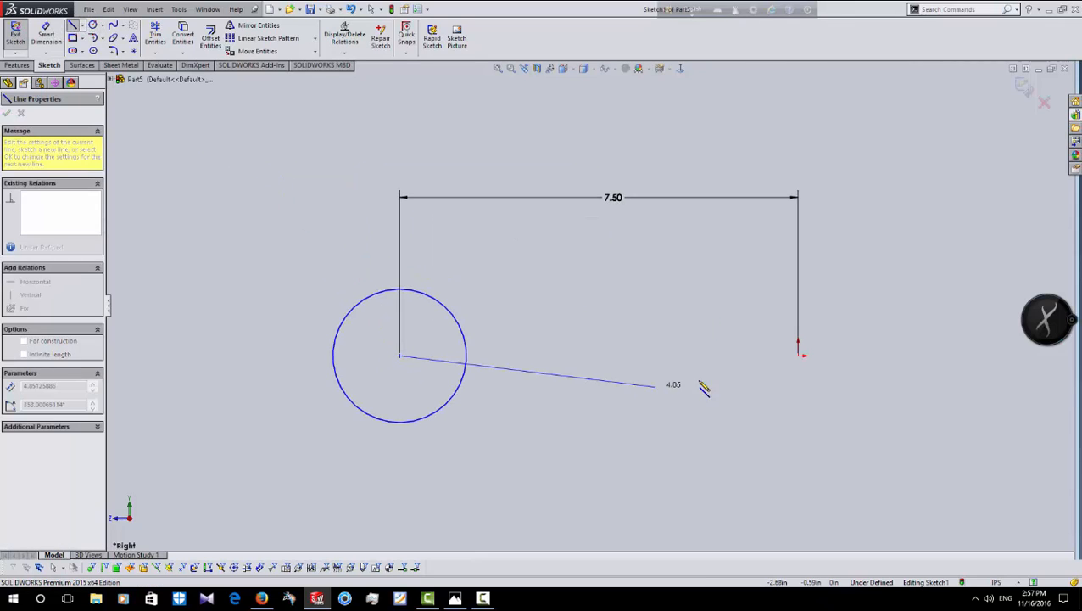
left_click(798, 356)
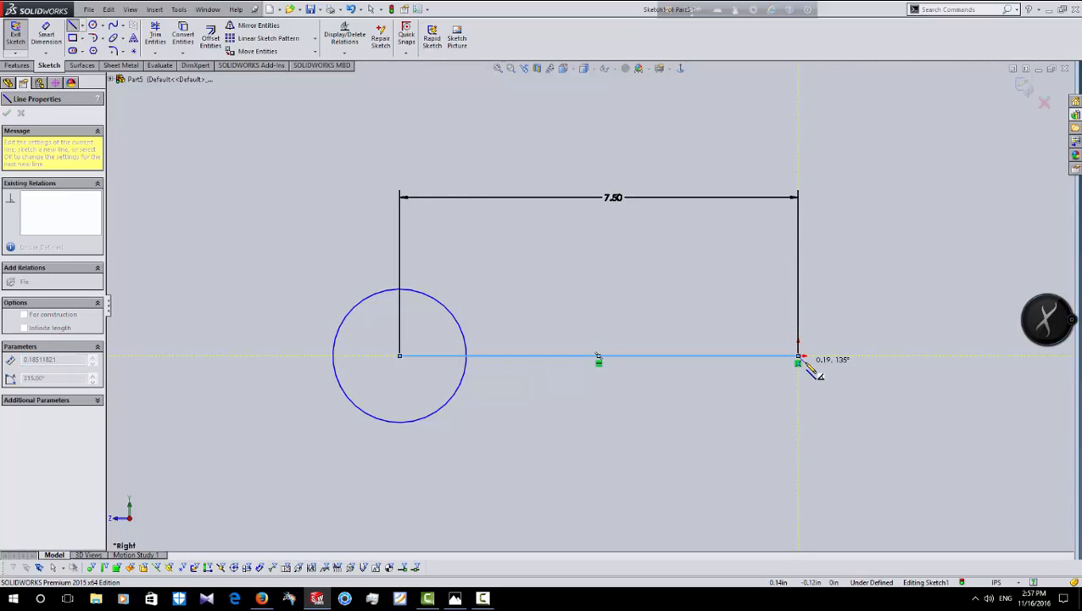
right_click(805, 362)
left_click(824, 372)
left_click(708, 359)
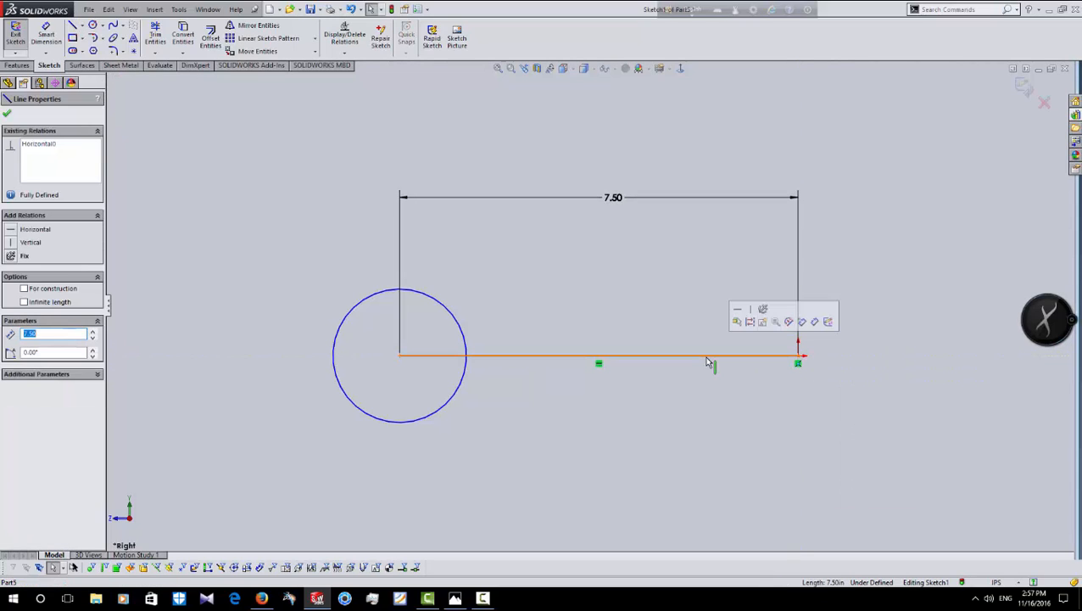
key("Delete")
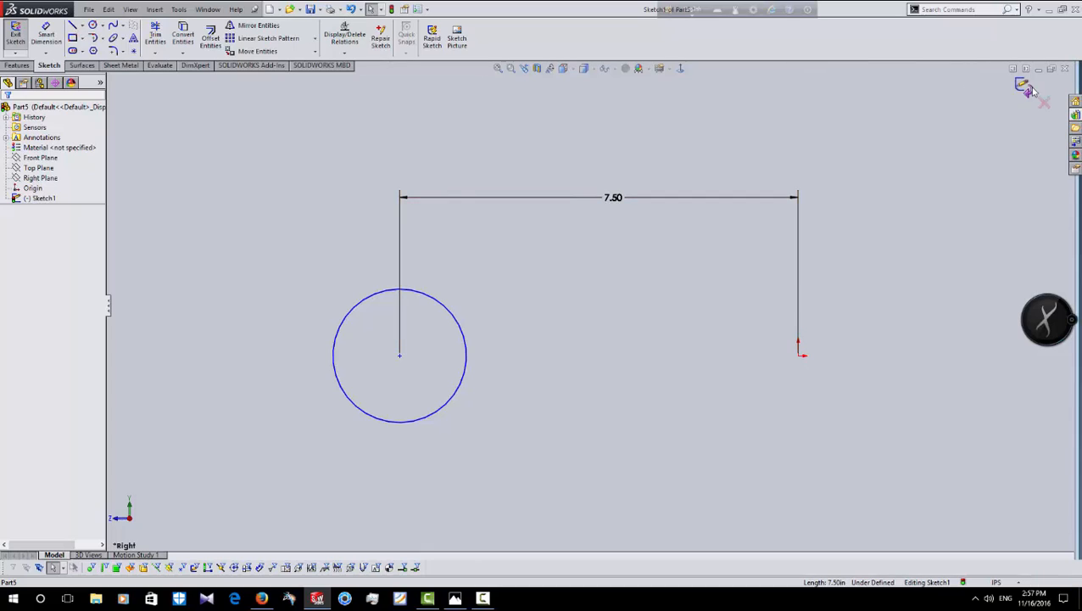
In a new sketch on the Top Plane, draw a circle centred on the origin and passing through the small circle's centre.
left_click(39, 167)
left_click(49, 150)
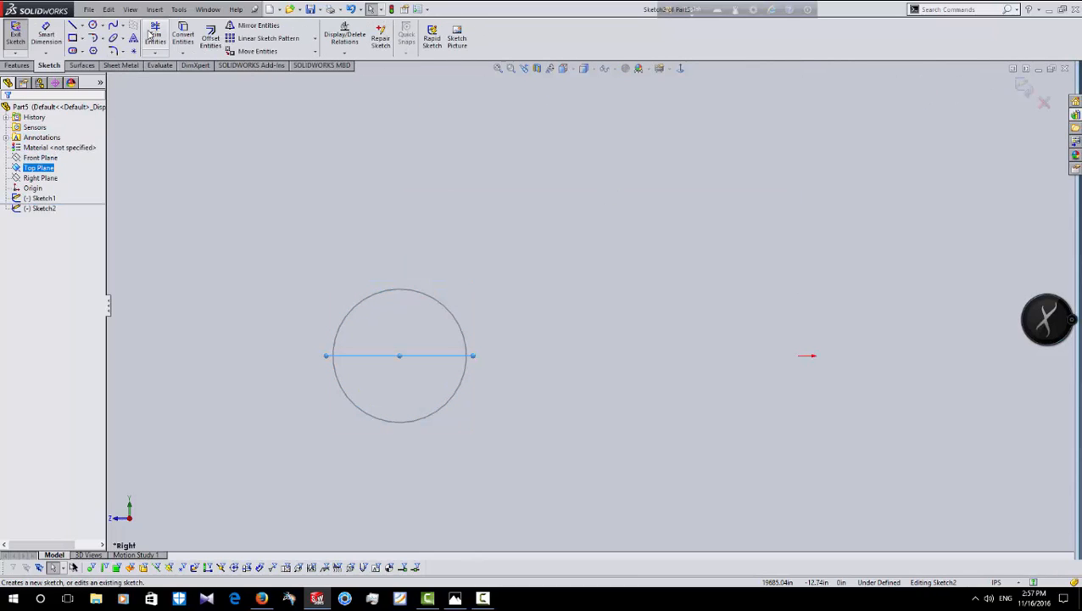
left_click(94, 29)
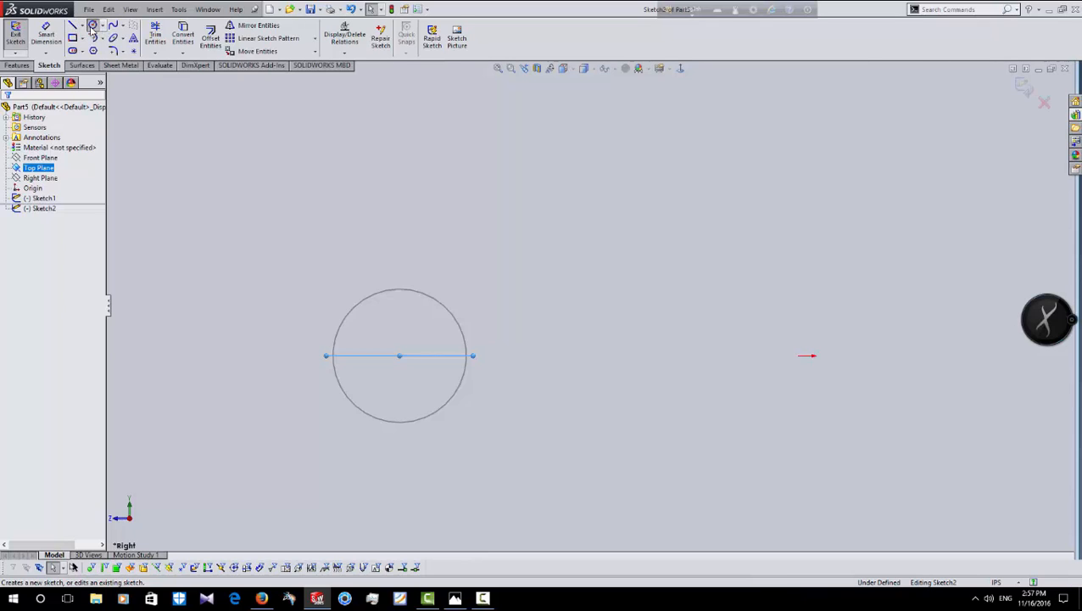
scroll(240, 119, "up", 2)
middle_click_drag(243, 122, 294, 254)
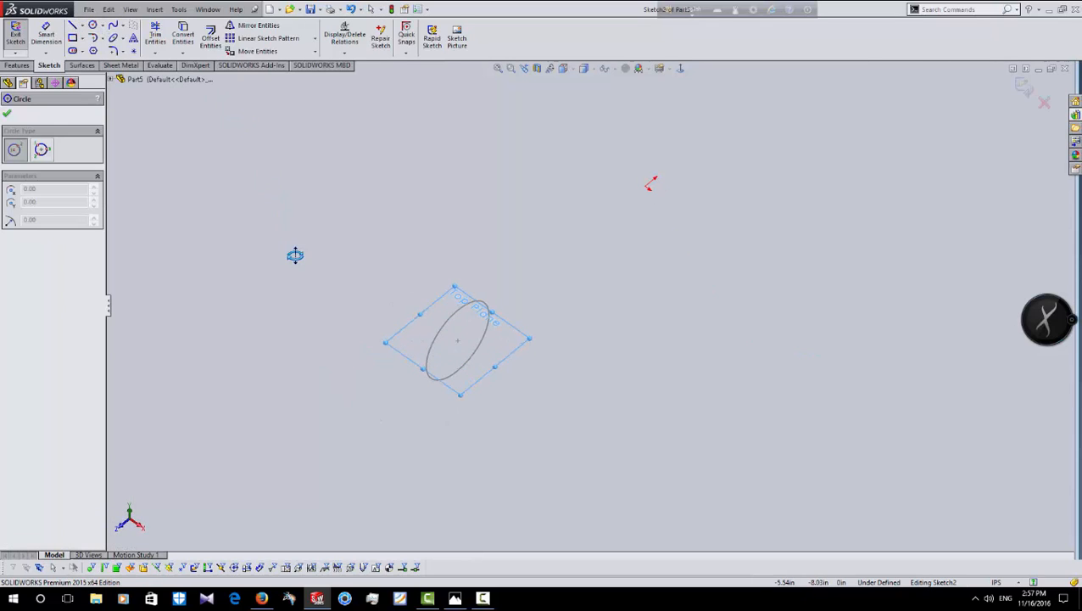
left_click(650, 184)
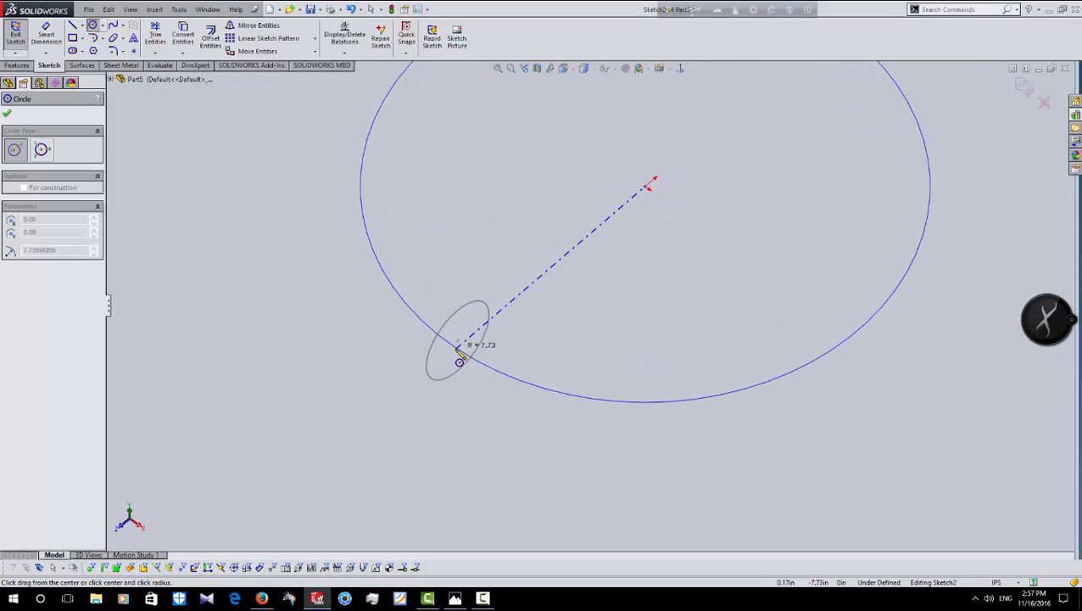
left_click(456, 336)
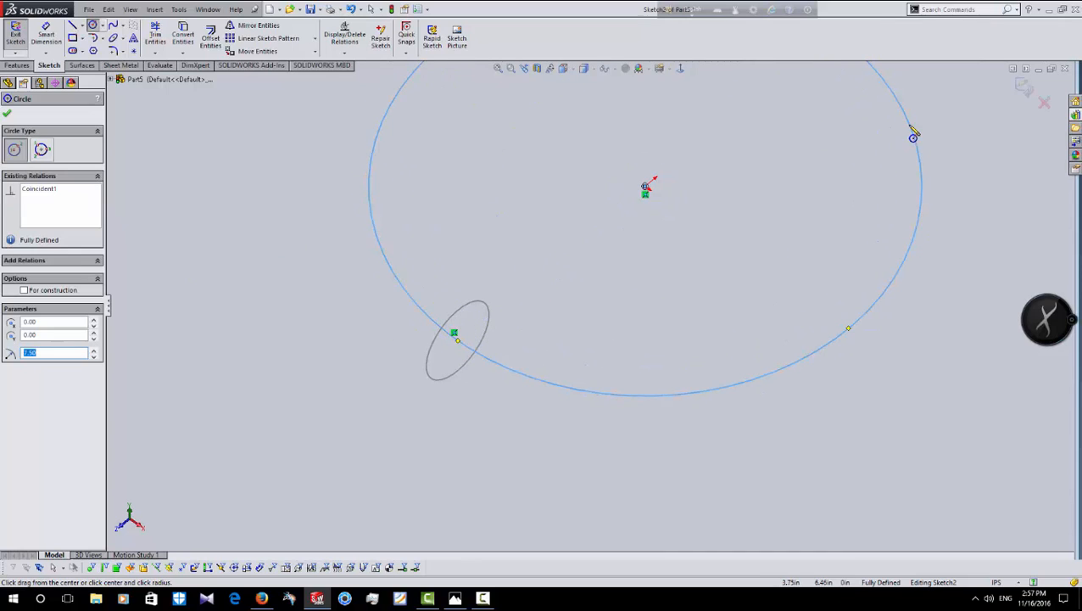
left_click(1022, 86)
Create a solid Sweep with the small circle as the profile and the large circle as the path.
scroll(271, 203, "up", 2)
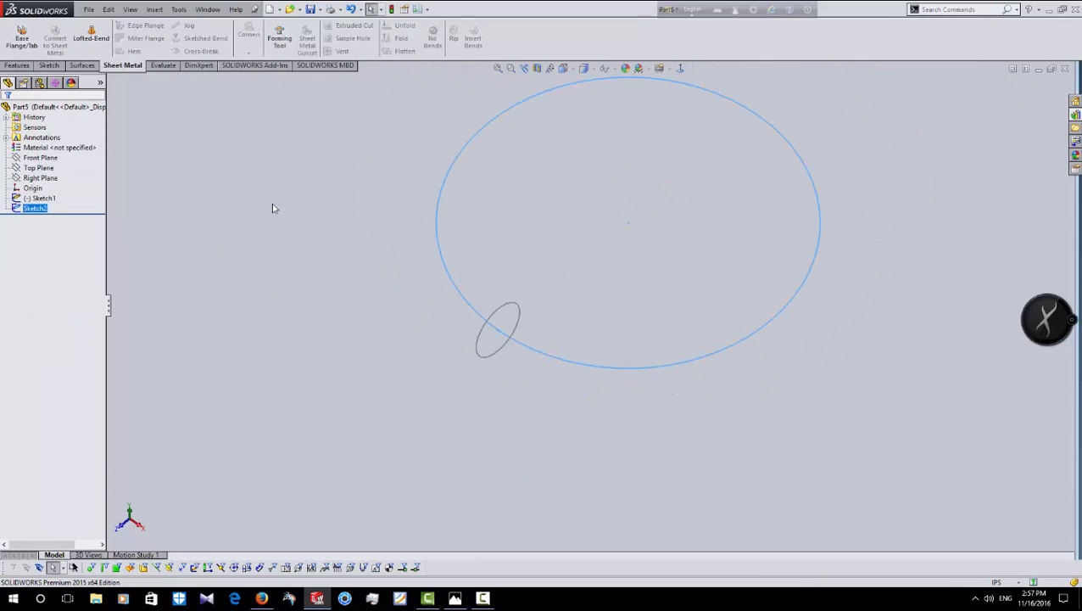
middle_click_drag(272, 204, 222, 141)
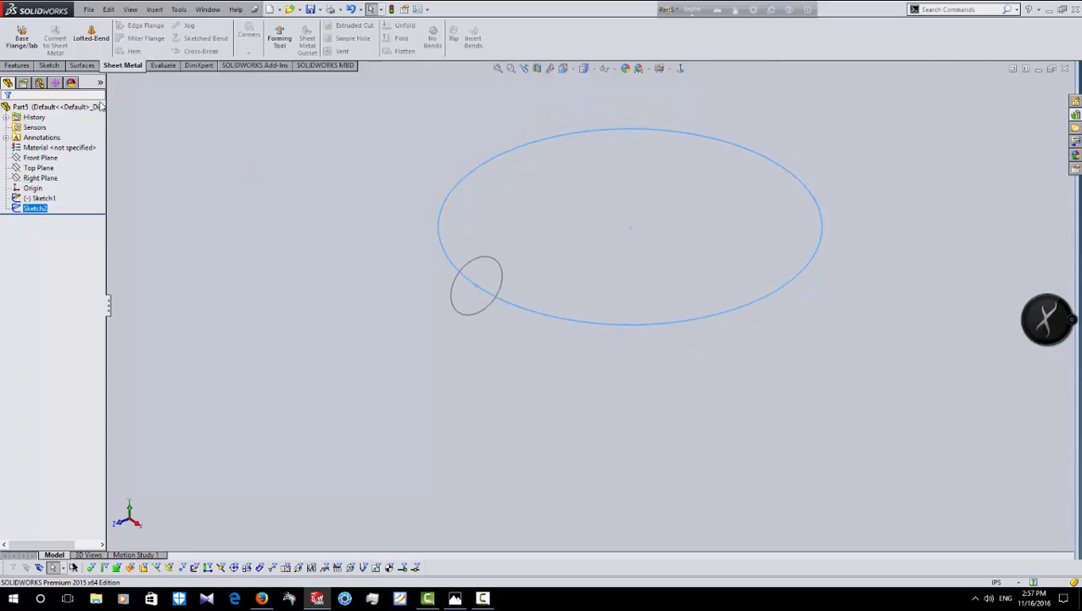
left_click(14, 66)
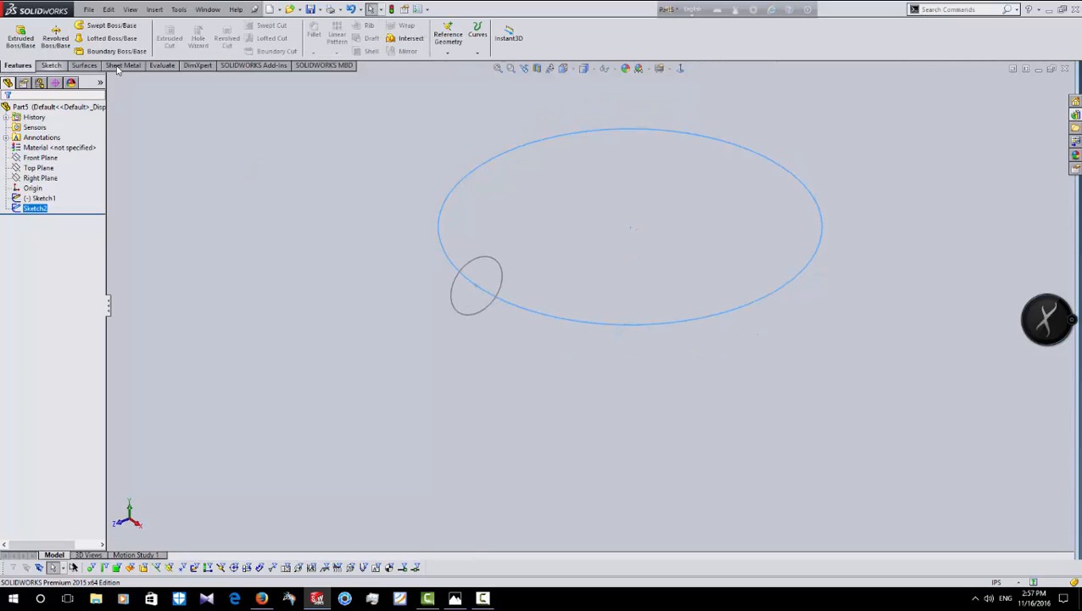
left_click(101, 27)
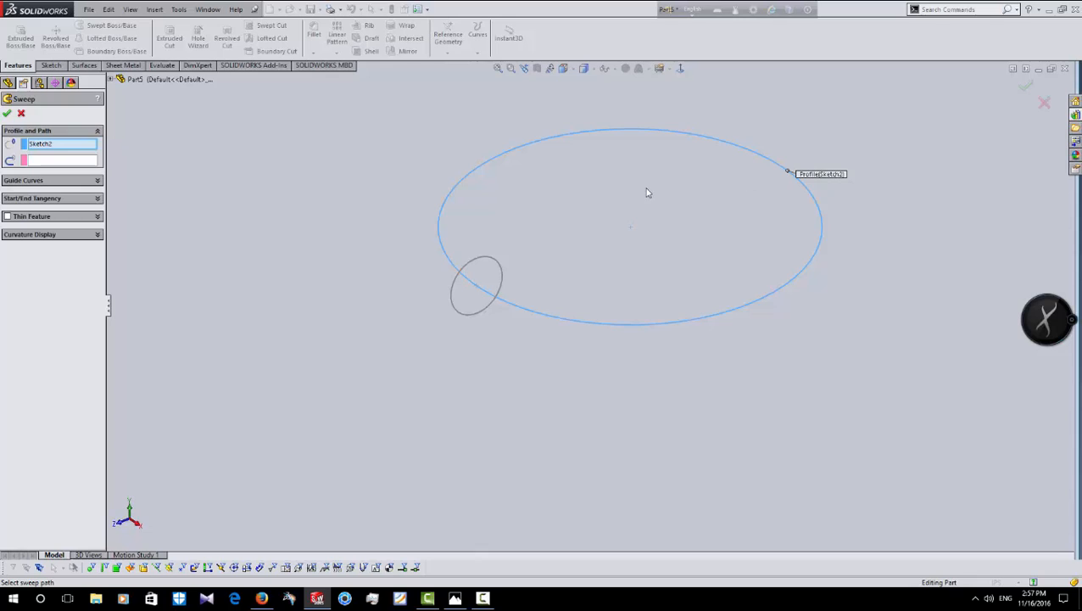
scroll(647, 193, "down", 1)
right_click(57, 145)
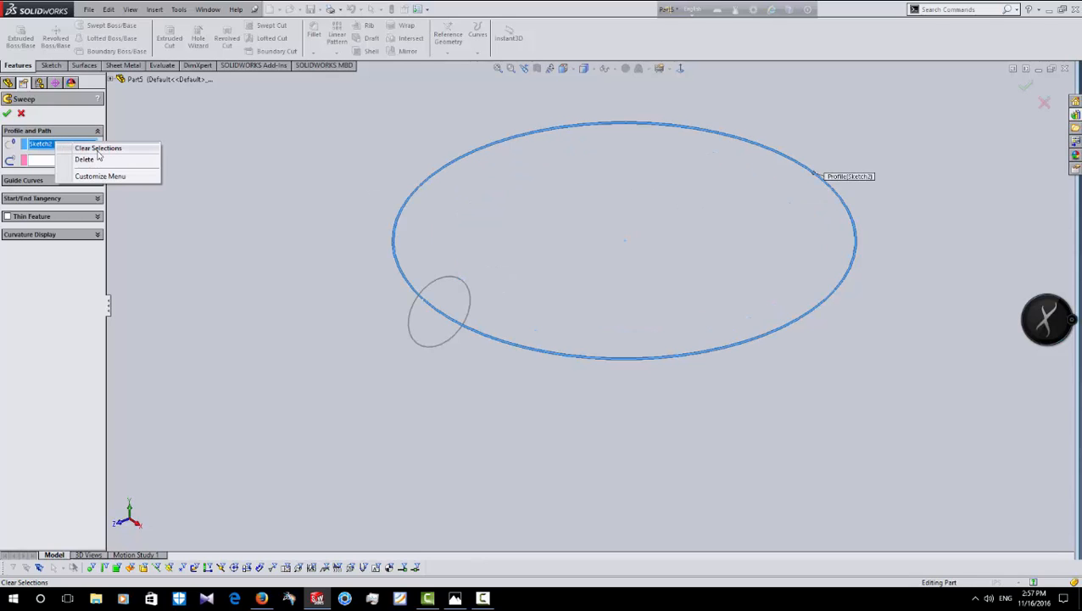
left_click(98, 148)
left_click(76, 146)
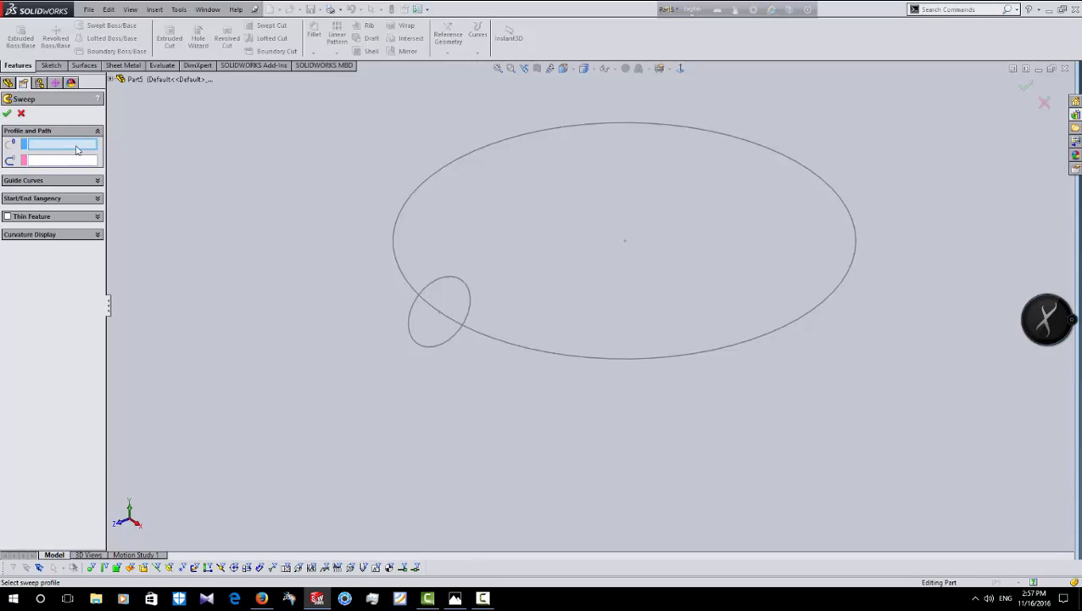
left_click(438, 279)
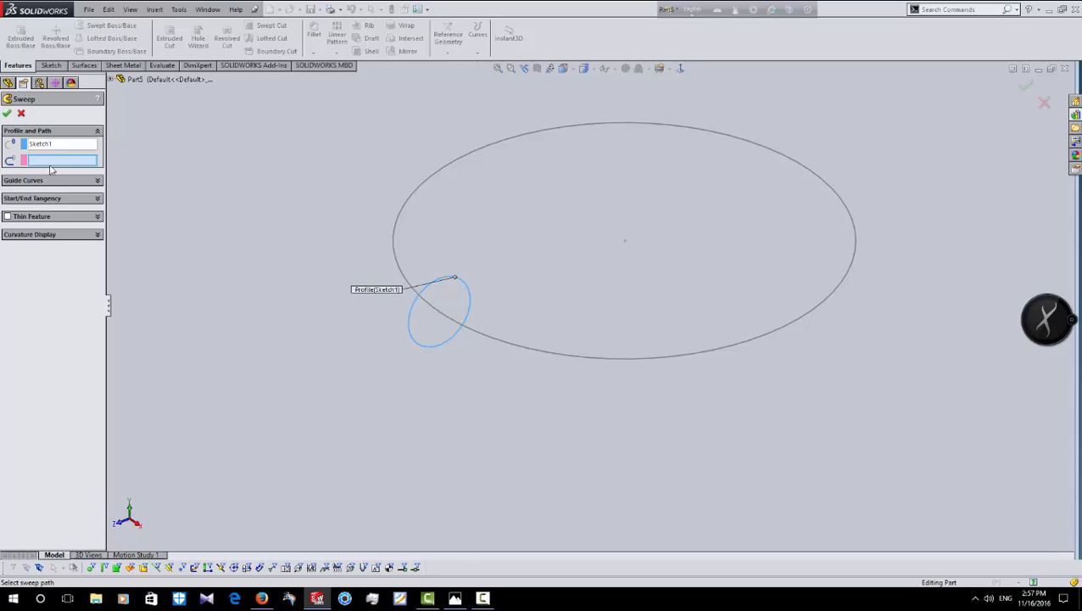
left_click(411, 202)
mouse_move(277, 309)
middle_mouse_down()
mouse_move(256, 310)
mouse_move(255, 331)
middle_mouse_up()
left_click(7, 113)
scroll(290, 222, "up", 3)
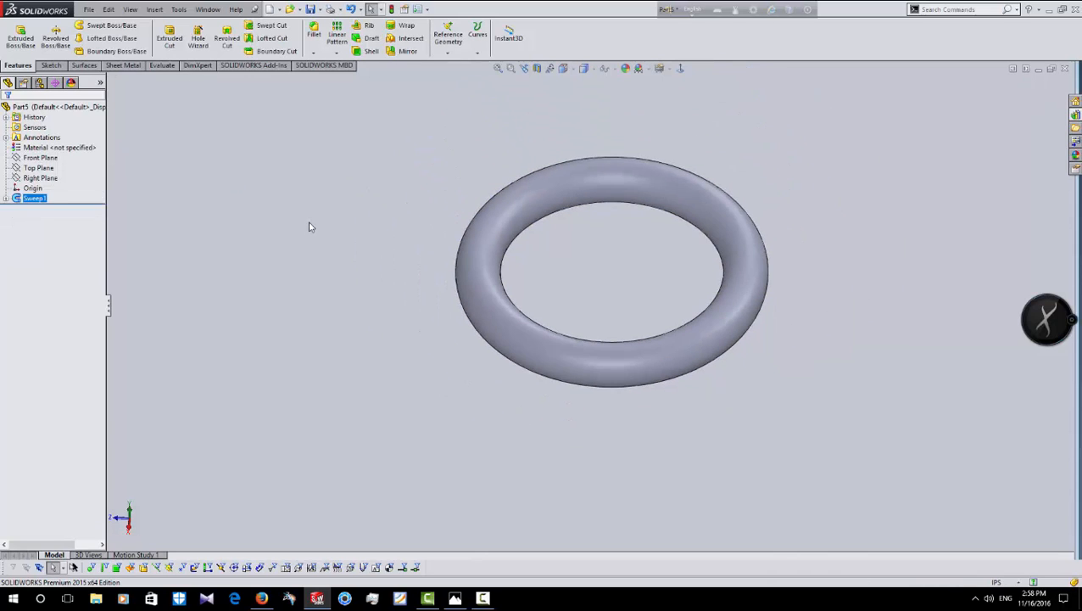
Create an Offset Surface 0.30 in outward from the swept ring's face.
mouse_move(308, 227)
middle_mouse_down()
mouse_move(286, 124)
mouse_move(313, 224)
middle_mouse_up()
scroll(706, 206, "down", 3)
scroll(506, 193, "up", 4)
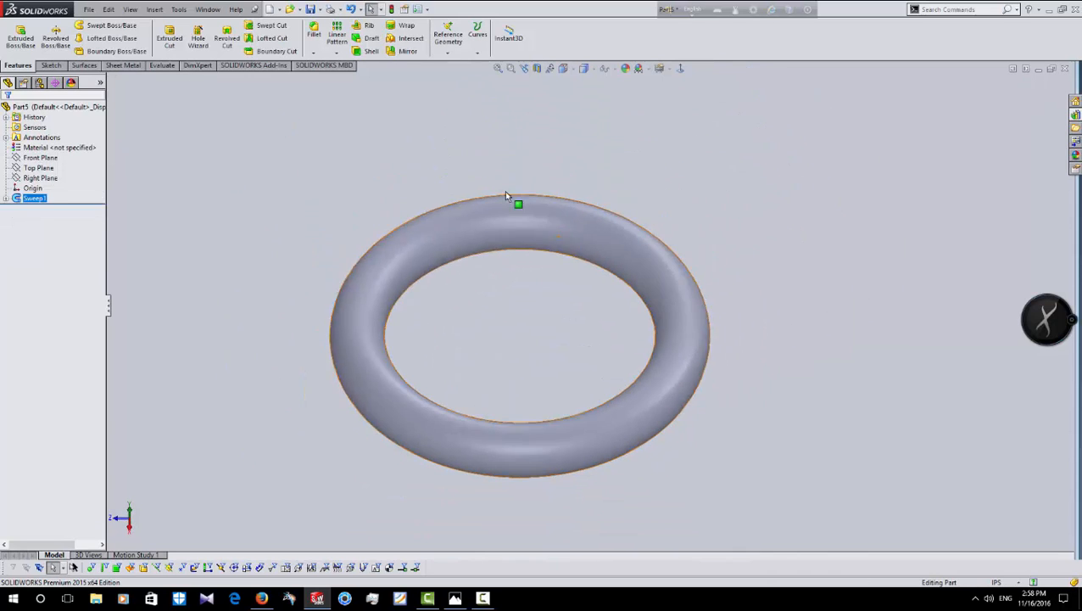
left_click(78, 66)
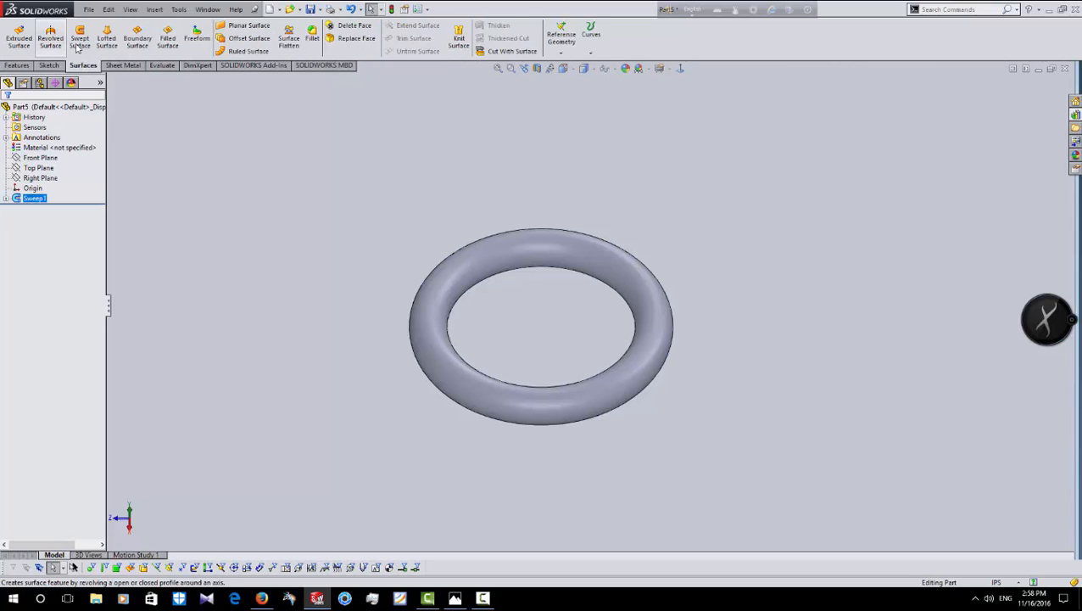
left_click(244, 44)
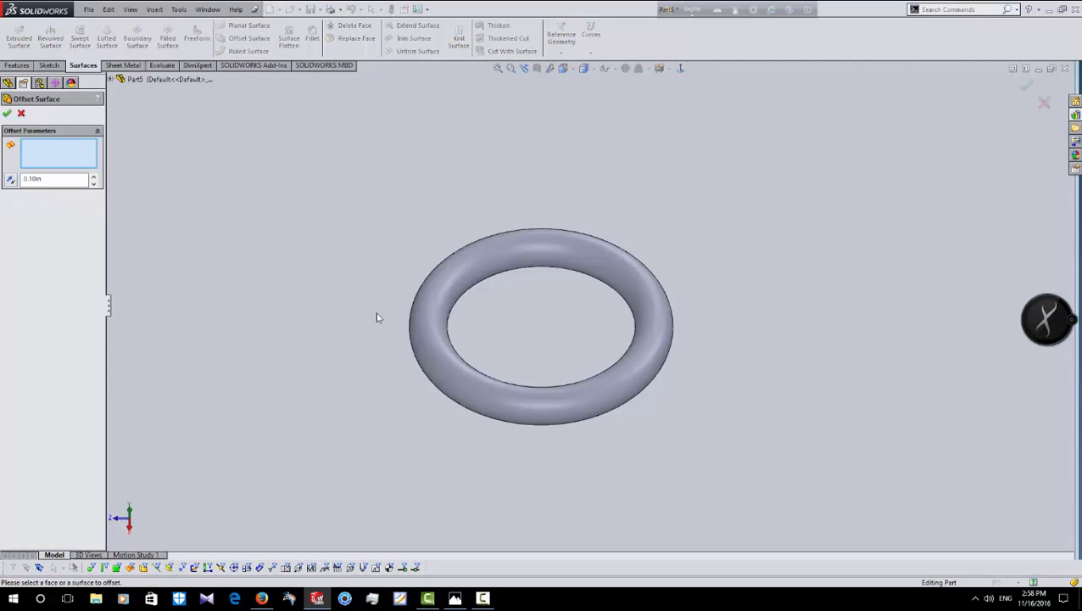
left_click(429, 328)
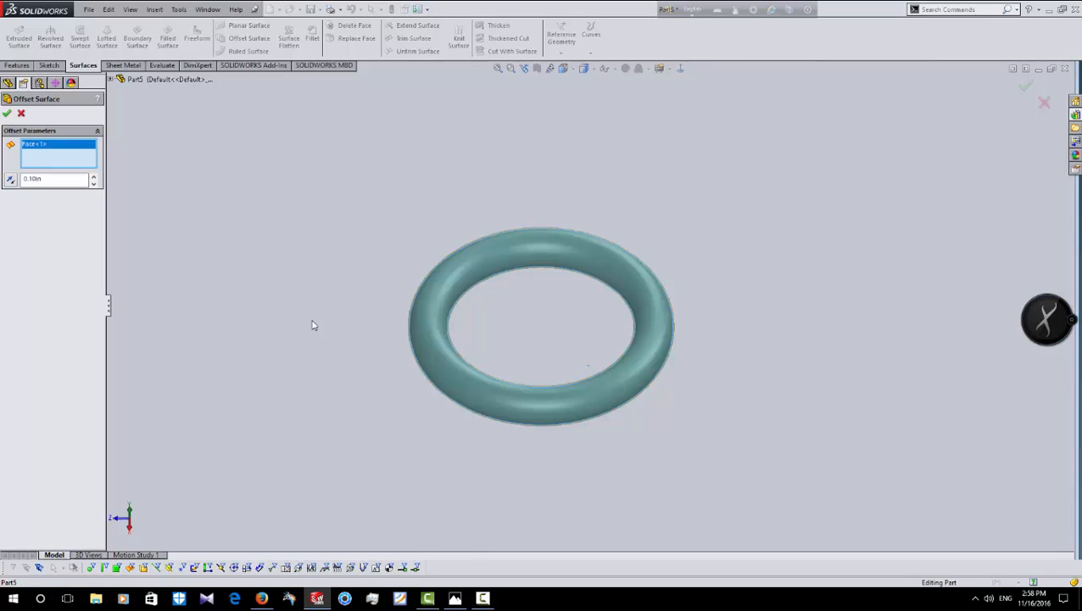
scroll(587, 341, "up", 5)
scroll(317, 229, "up", 3)
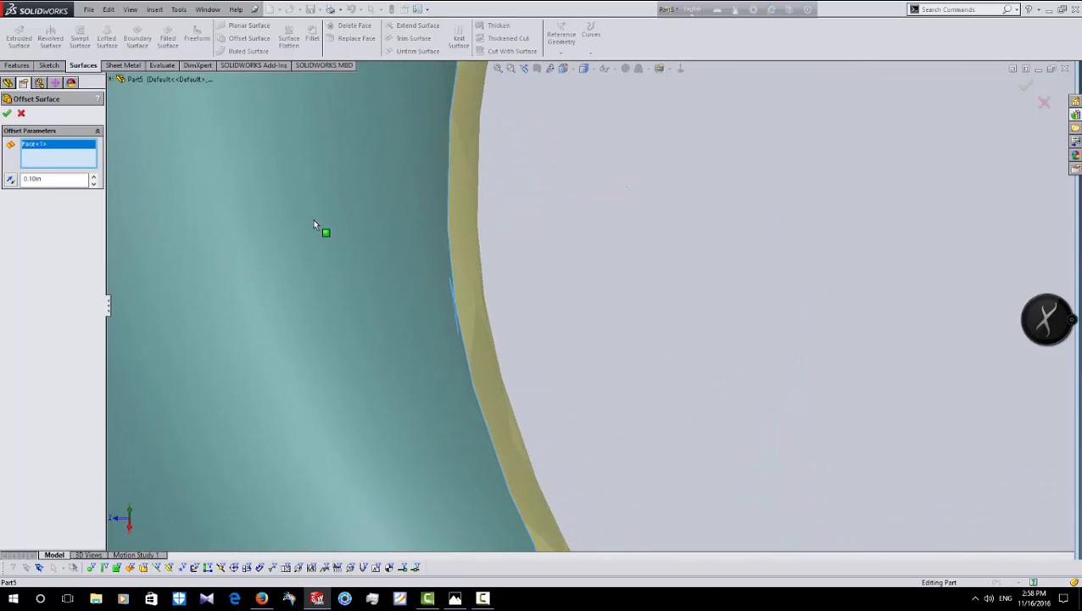
scroll(442, 241, "up", 2)
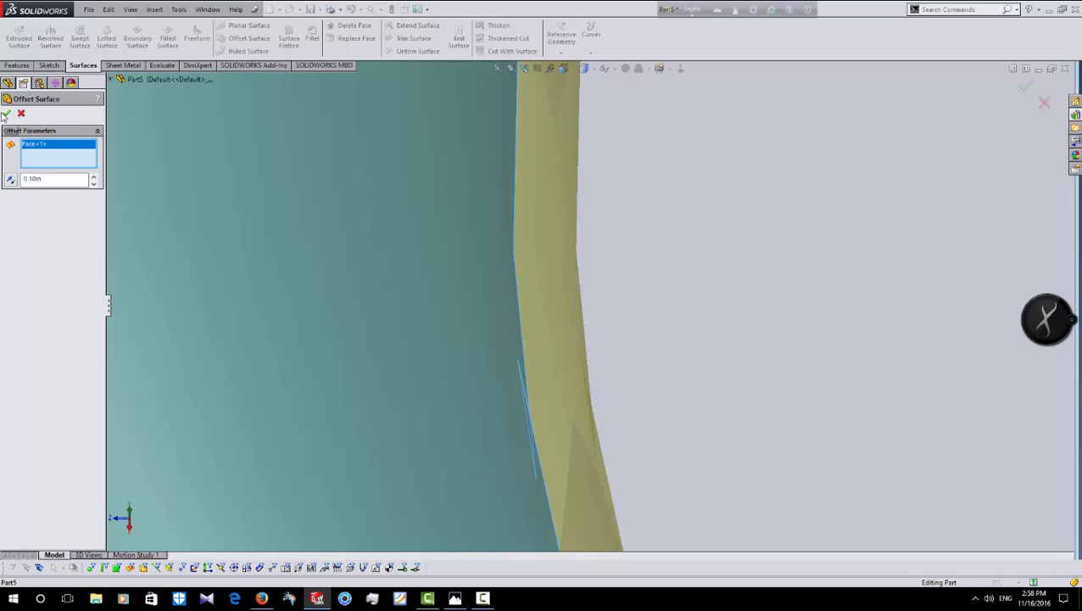
left_click(93, 175)
left_click(94, 175)
scroll(415, 260, "up", 6)
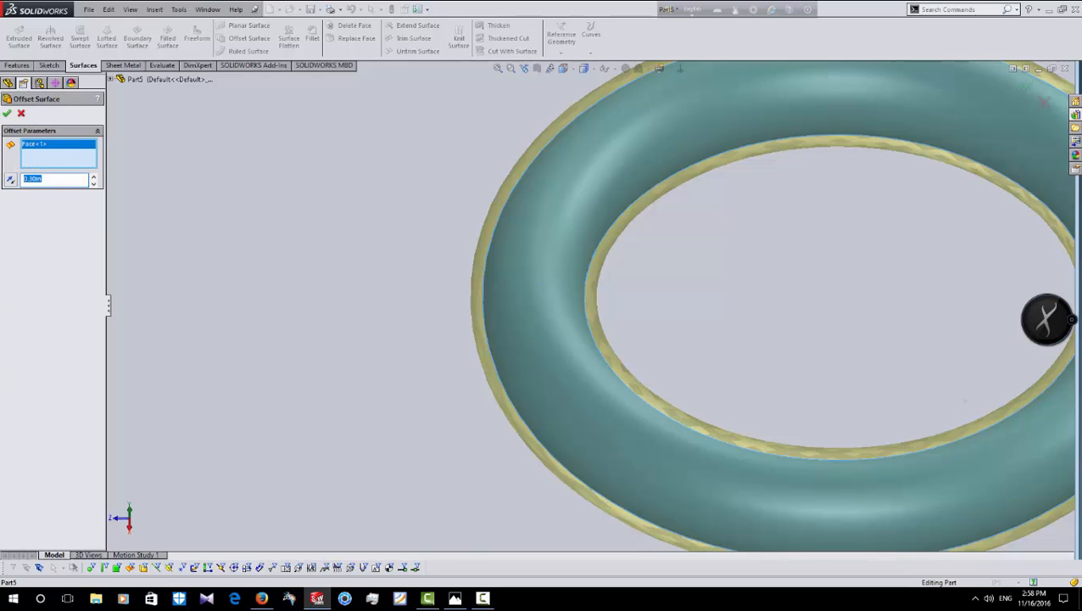
left_click(7, 113)
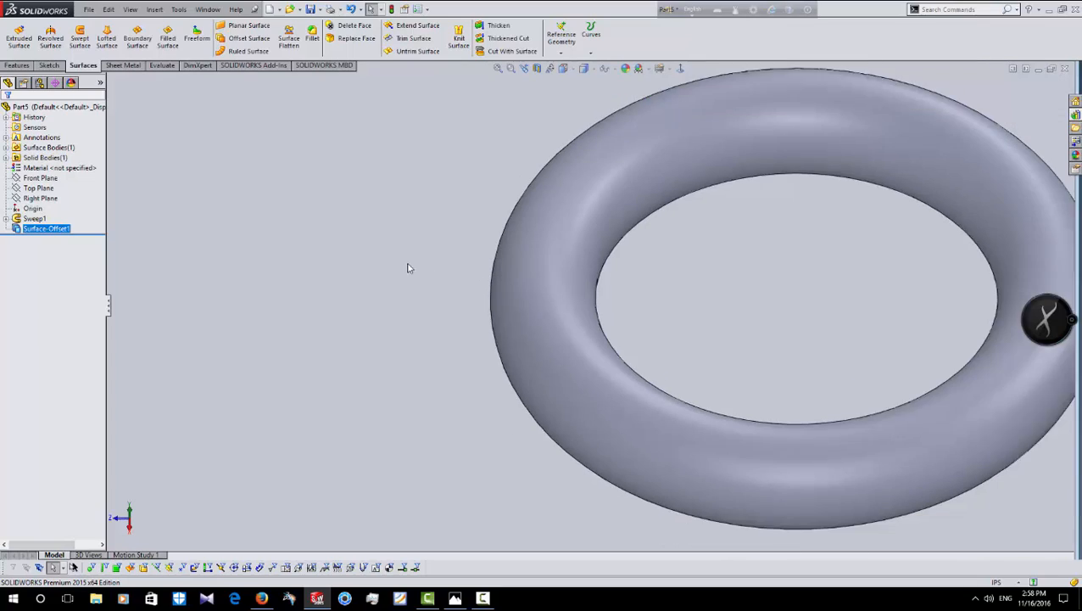
In a new sketch on the Right Plane, draw a horizontal line about 8 in long from the origin towards positive Z.
key("z")
left_click(353, 266)
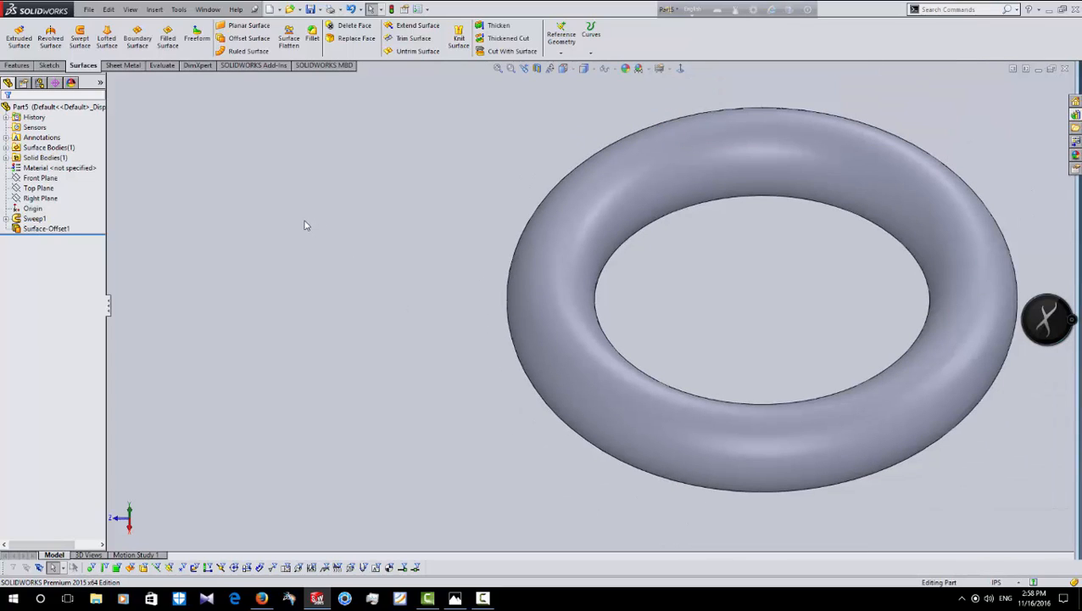
left_click(22, 232)
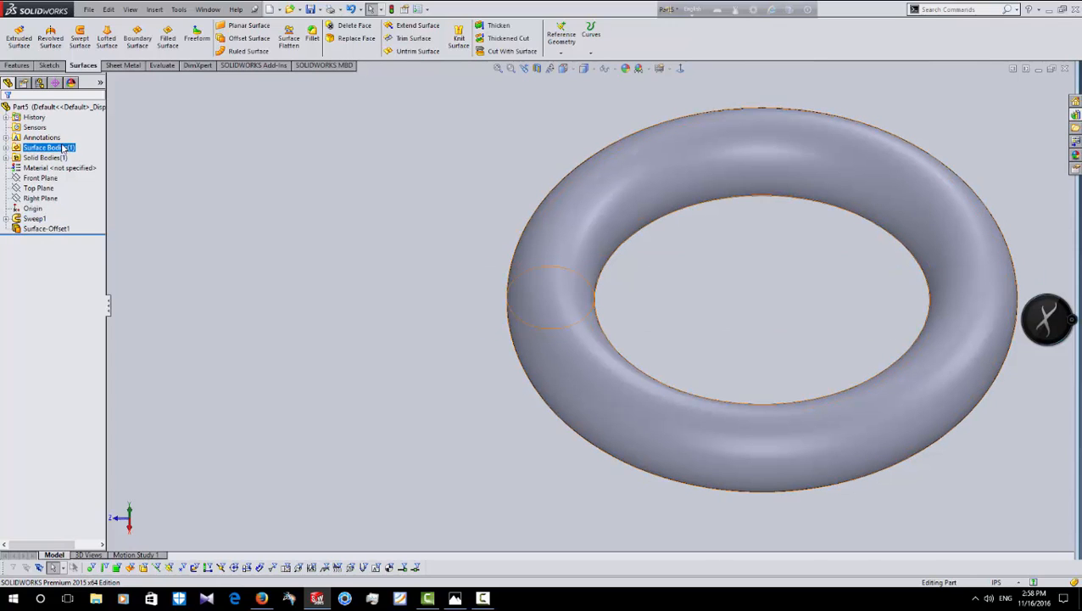
left_click(49, 198)
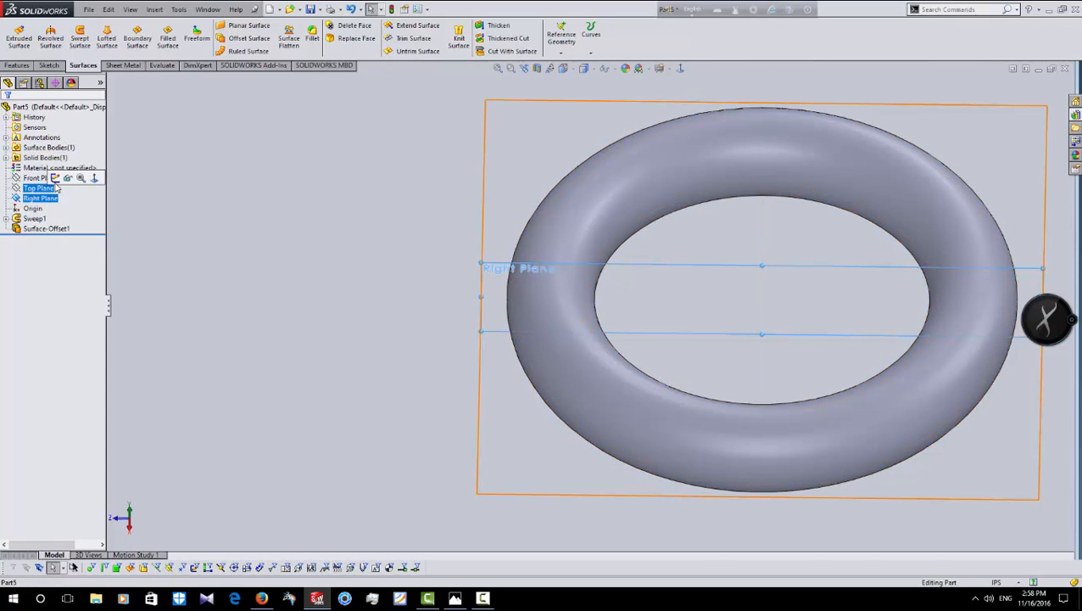
left_click(56, 178)
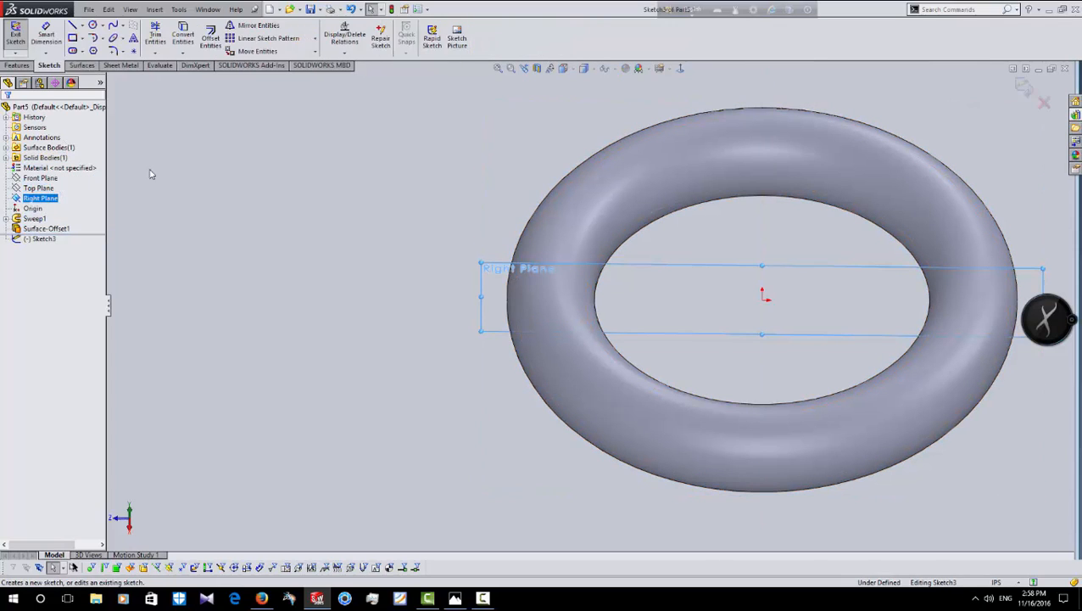
left_click(564, 68)
left_click(615, 366)
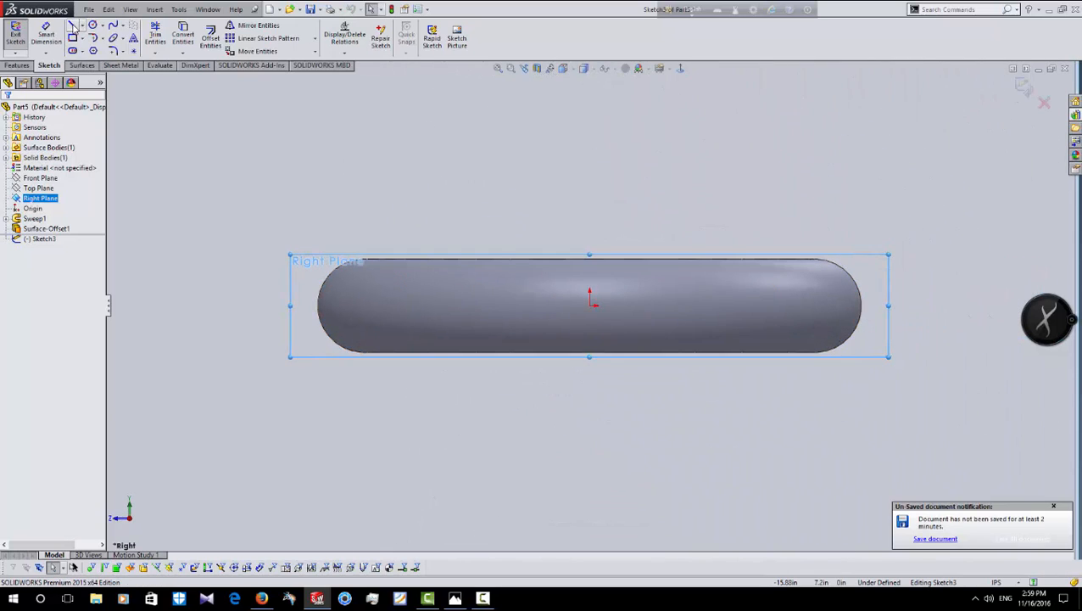
left_click(73, 25)
left_click(591, 303)
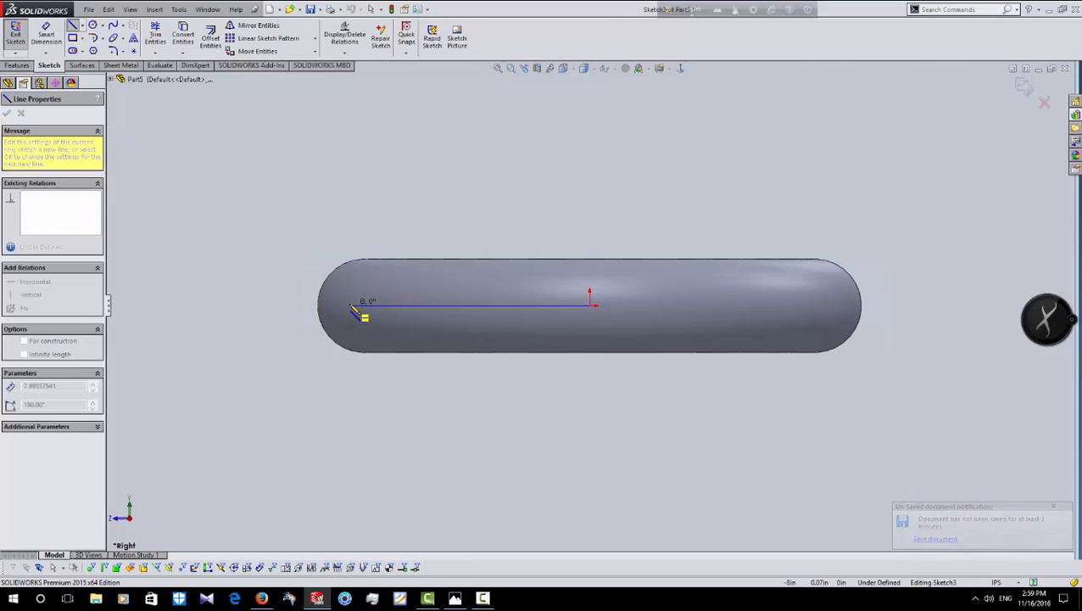
left_click(350, 305)
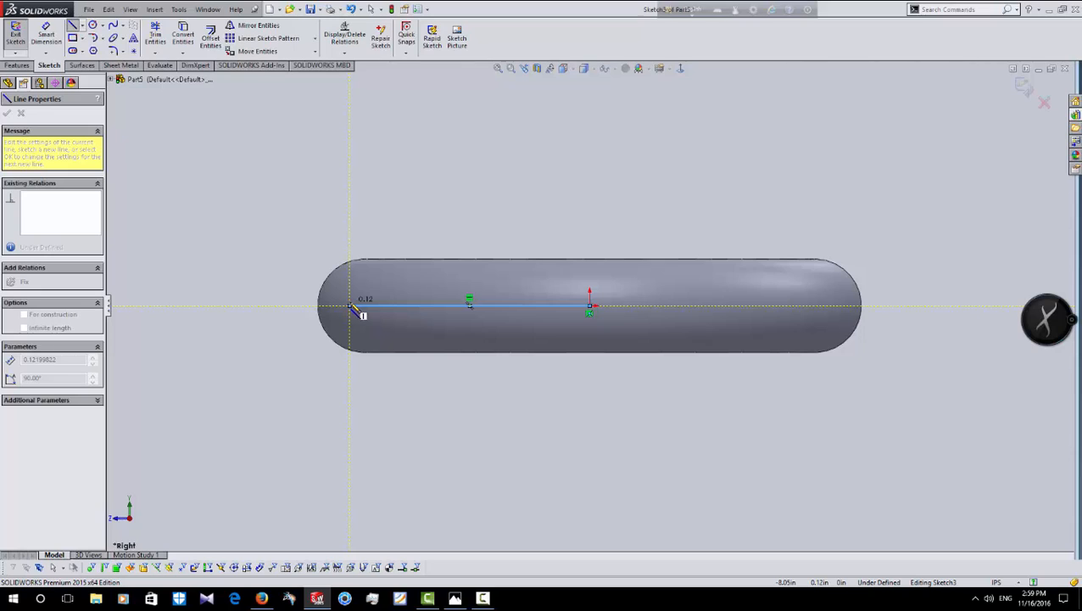
right_click(278, 158)
left_click(303, 160)
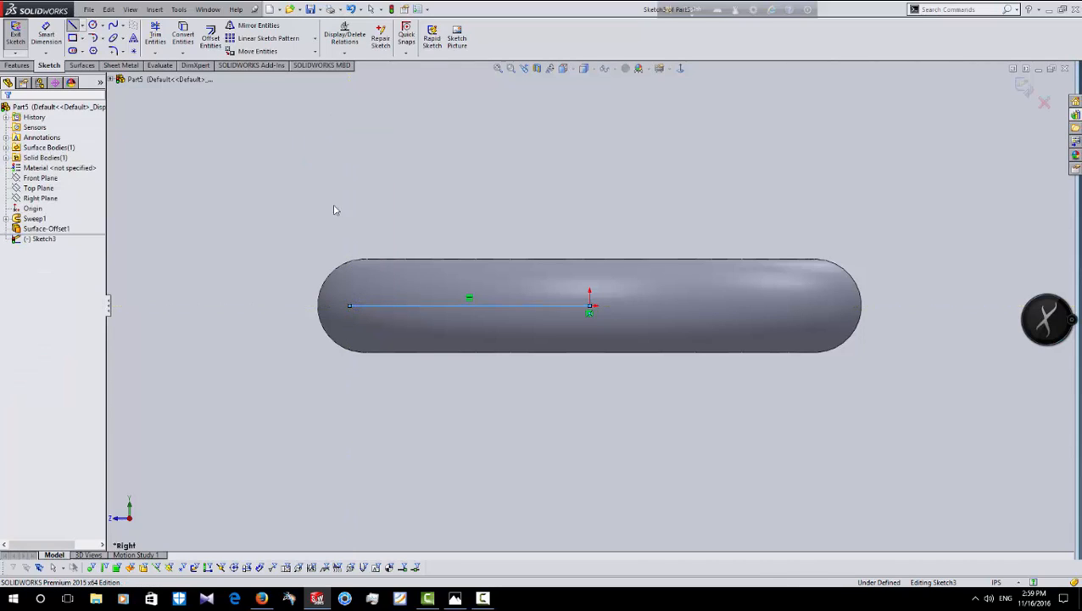
Set the horizontal line's length to 7.50 in.
left_click(394, 307)
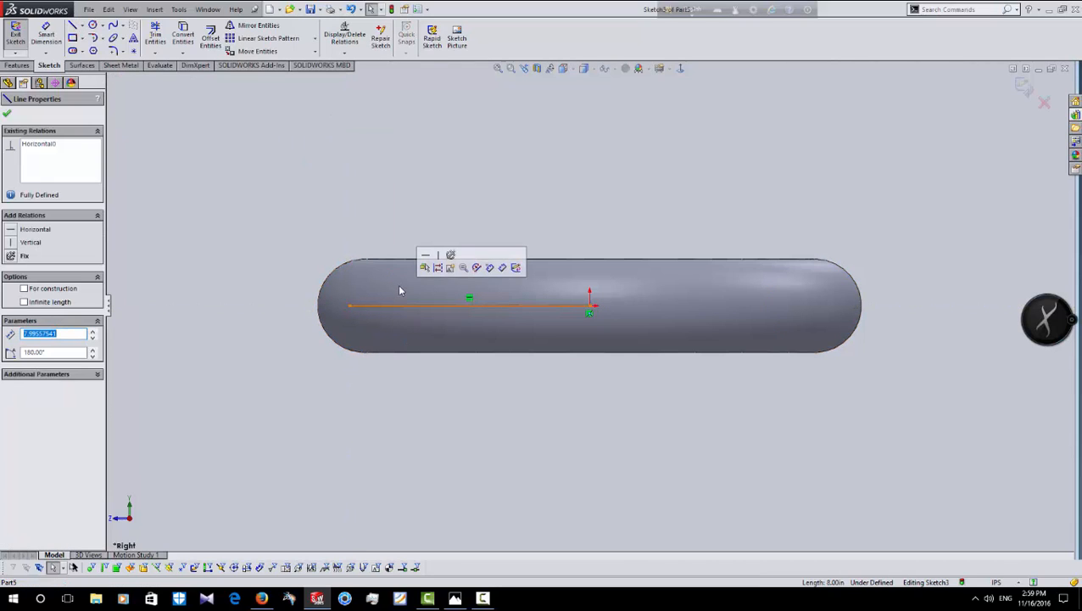
type("7.50")
key("Return")
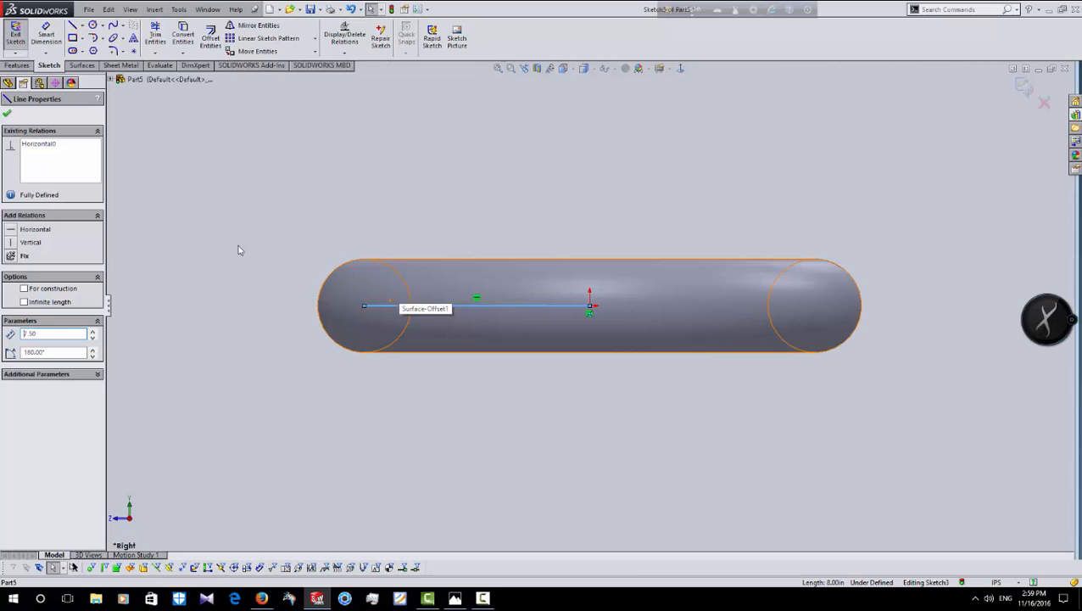
Draw a second horizontal line about 3.65 in long from the first line's outer end to a point beyond the ring.
left_click(73, 26)
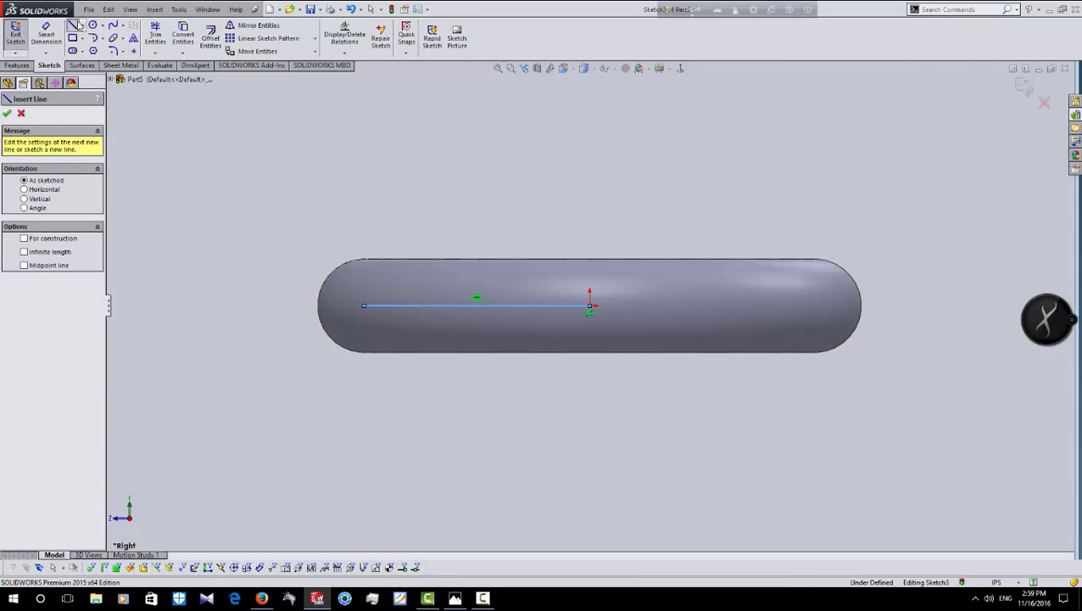
left_click(364, 305)
left_click(254, 305)
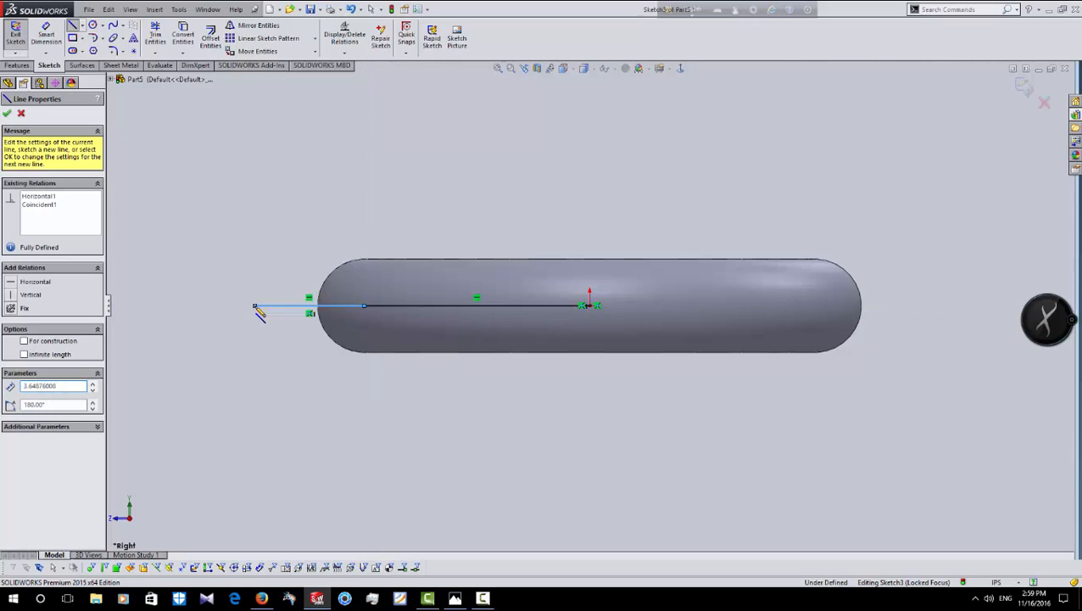
right_click(257, 308)
left_click(262, 310)
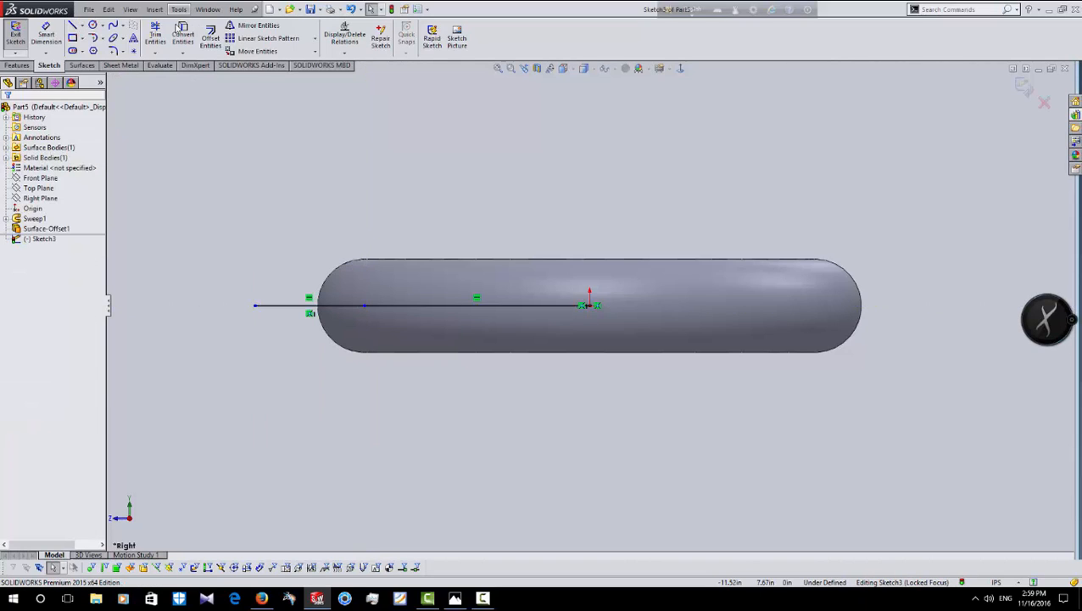
Trim away the line between the origin and the ring's cross-section centre, and exit the sketch.
left_click(155, 36)
left_click_drag(452, 168, 455, 366)
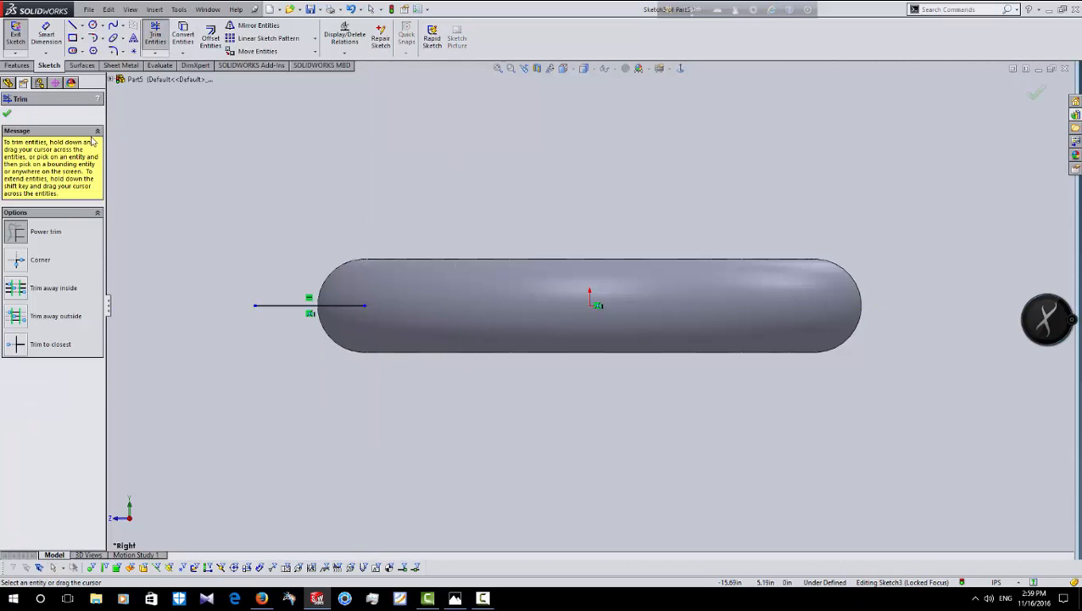
left_click(1036, 92)
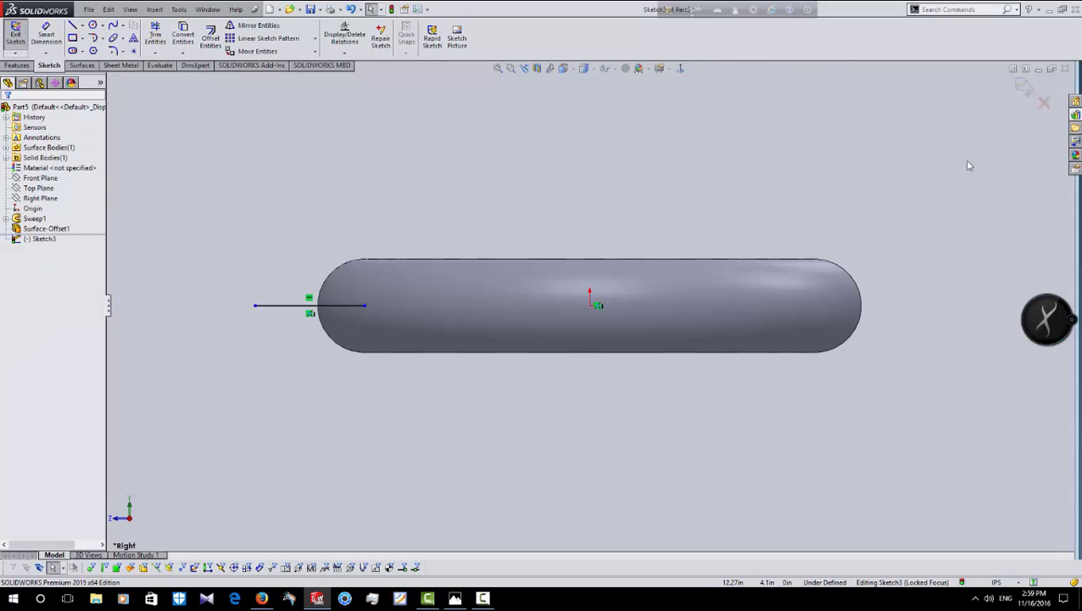
left_click(1023, 86)
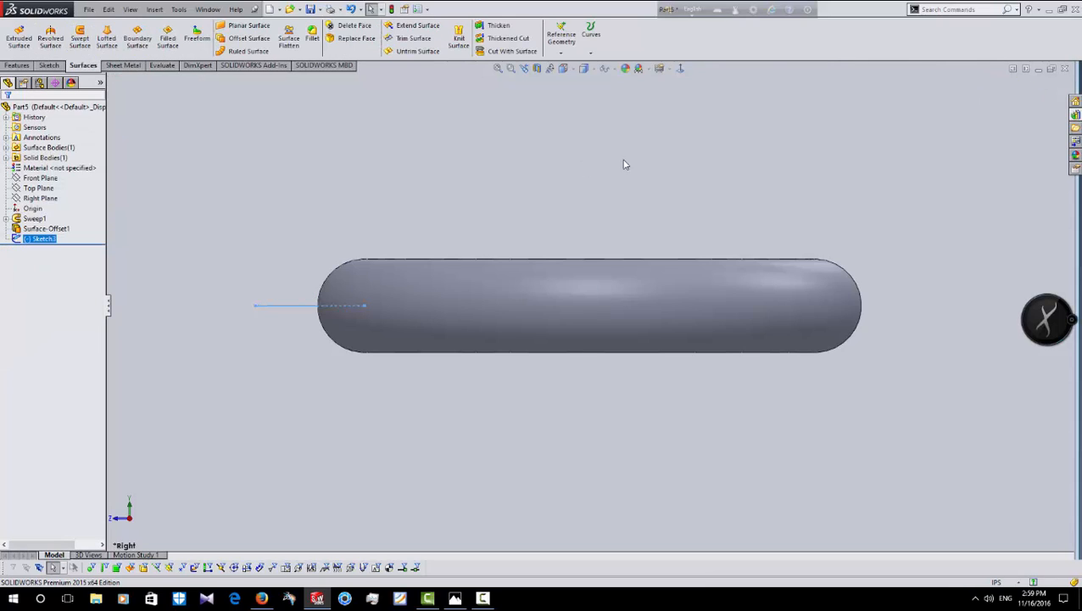
left_click(228, 172)
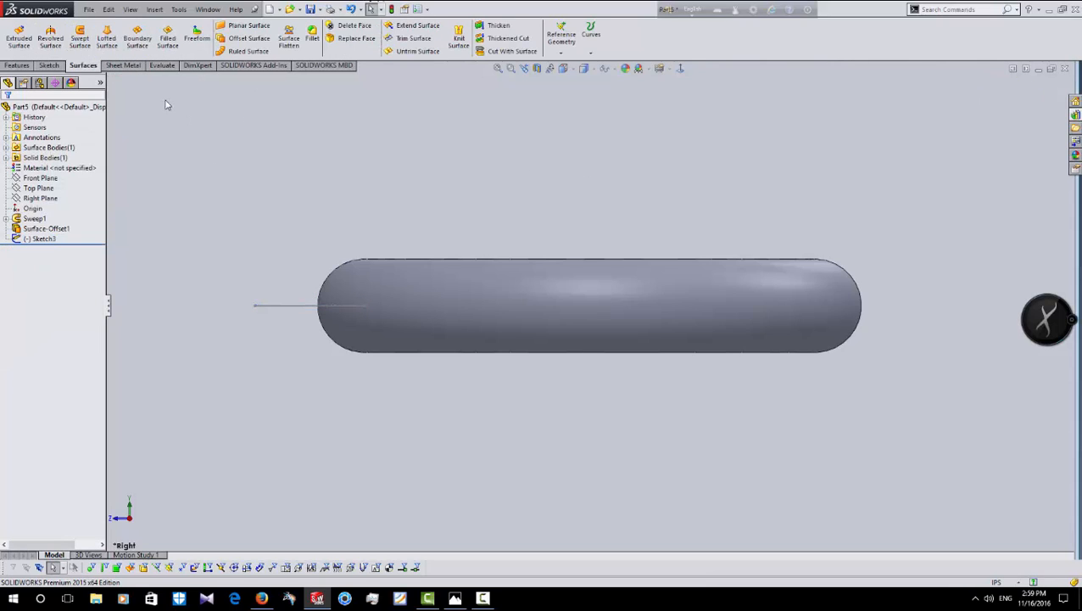
left_click(51, 42)
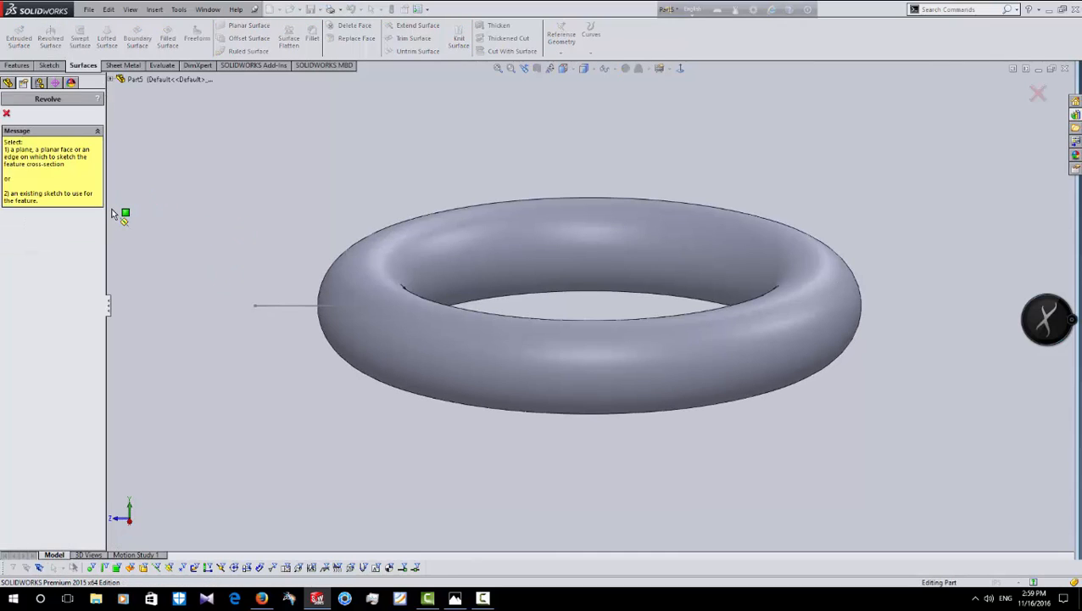
left_click(6, 113)
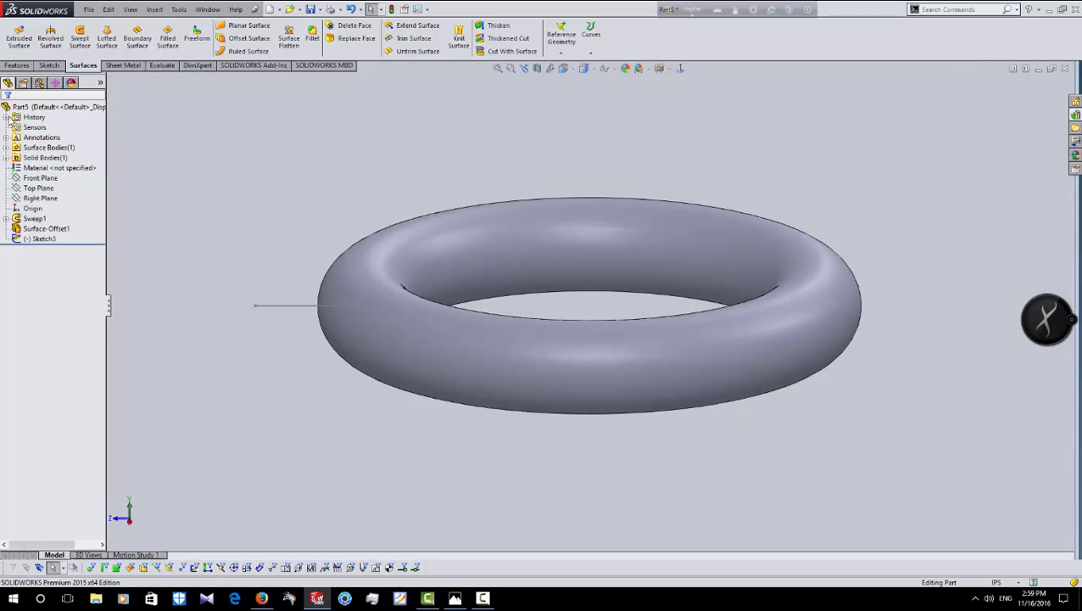
Start a swept surface with the radial line sketch as profile and the ring's circular centreline, Sketch2, as path.
left_click(81, 49)
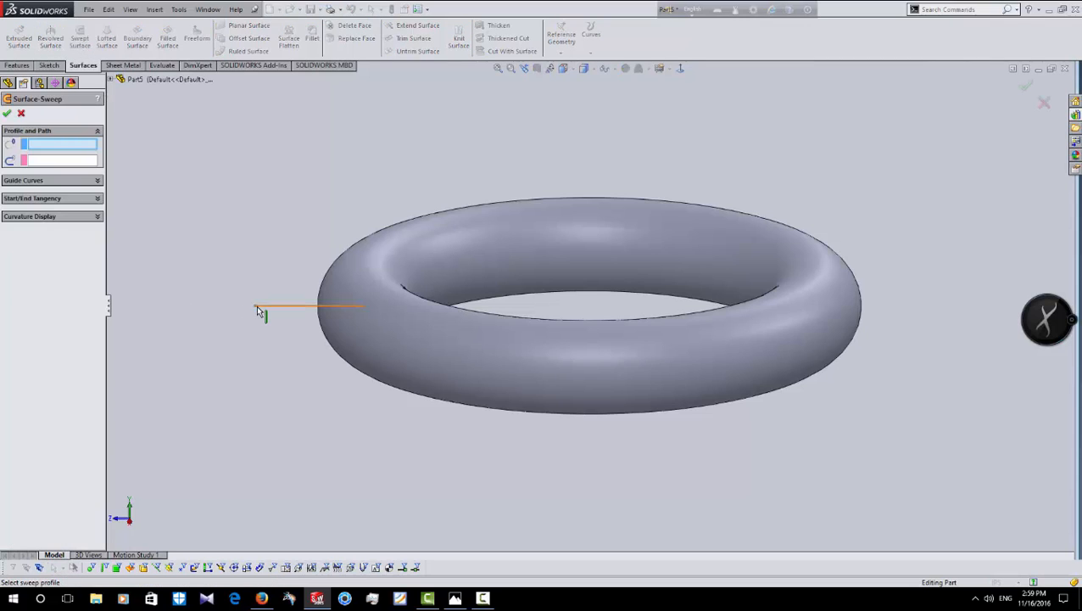
scroll(271, 309, "down", 2)
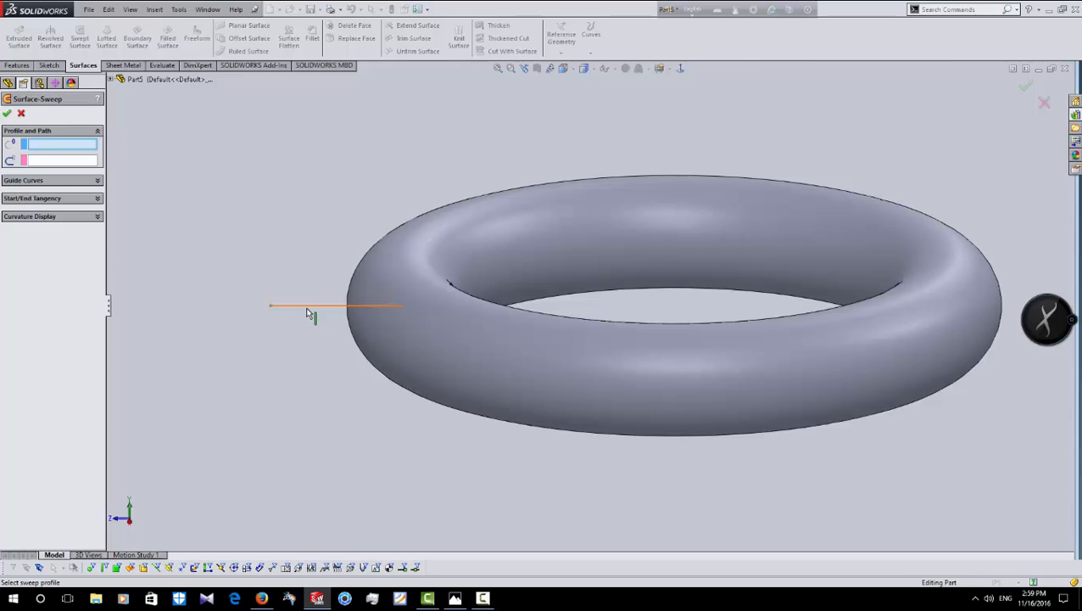
left_click(307, 309)
scroll(267, 287, "up", 2)
middle_click_drag(264, 284, 269, 246)
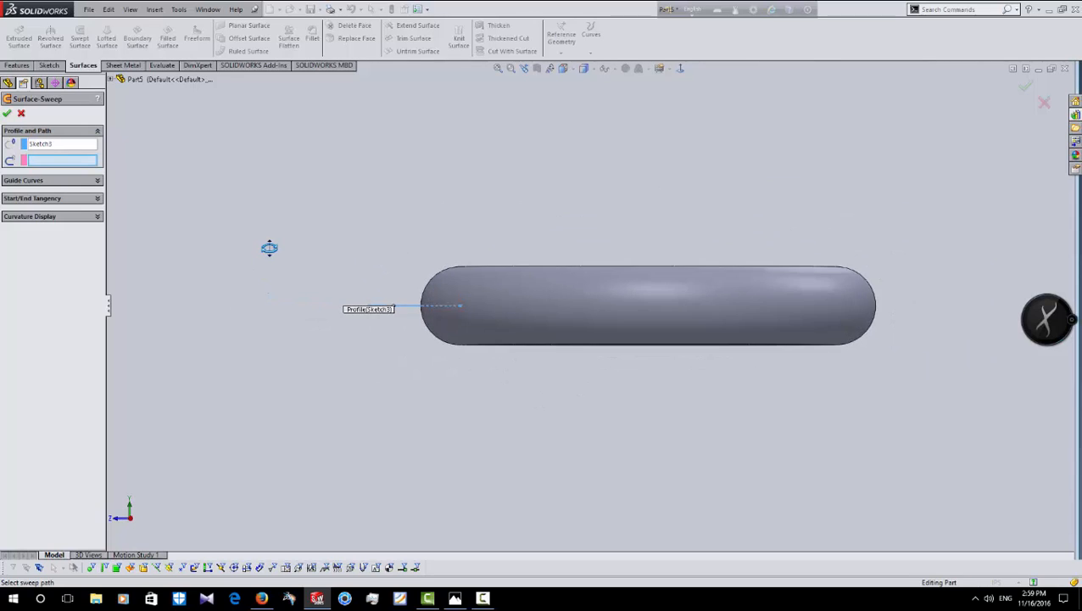
scroll(391, 240, "down", 1)
middle_click_drag(392, 243, 395, 264)
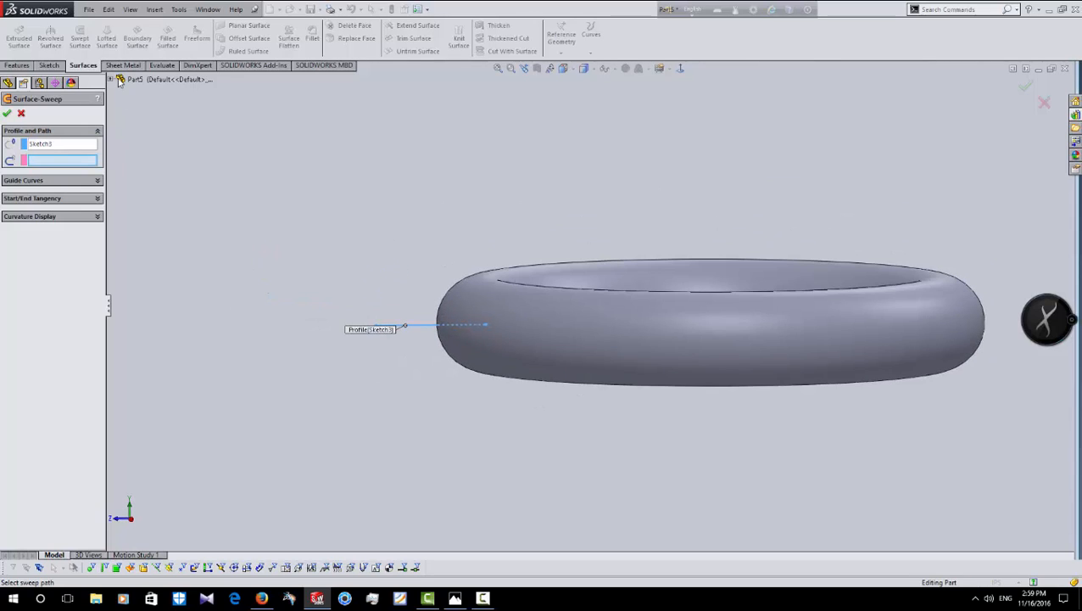
left_click(112, 79)
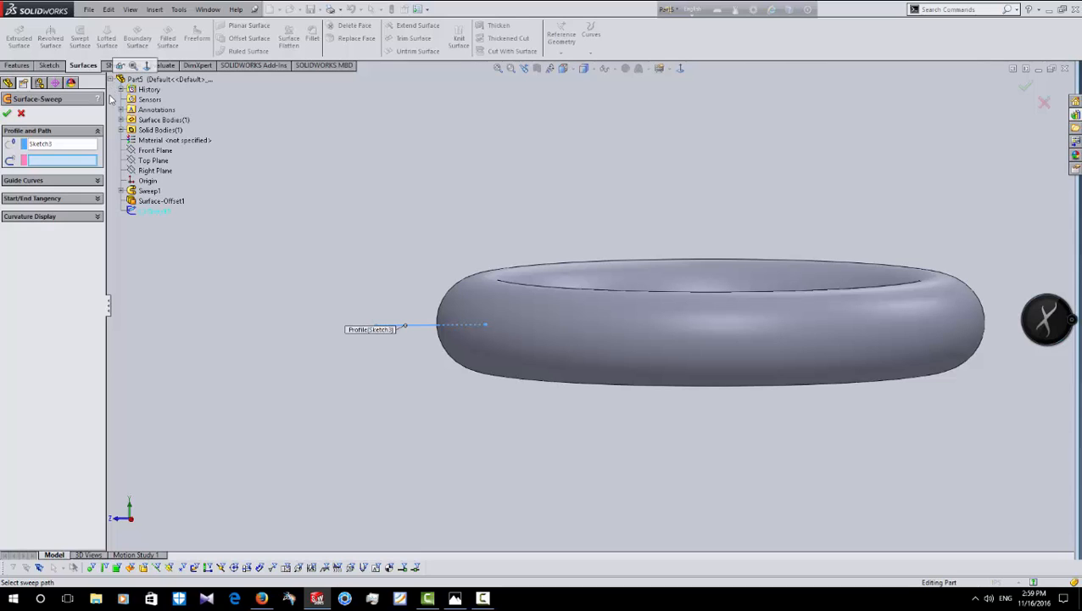
left_click(123, 192)
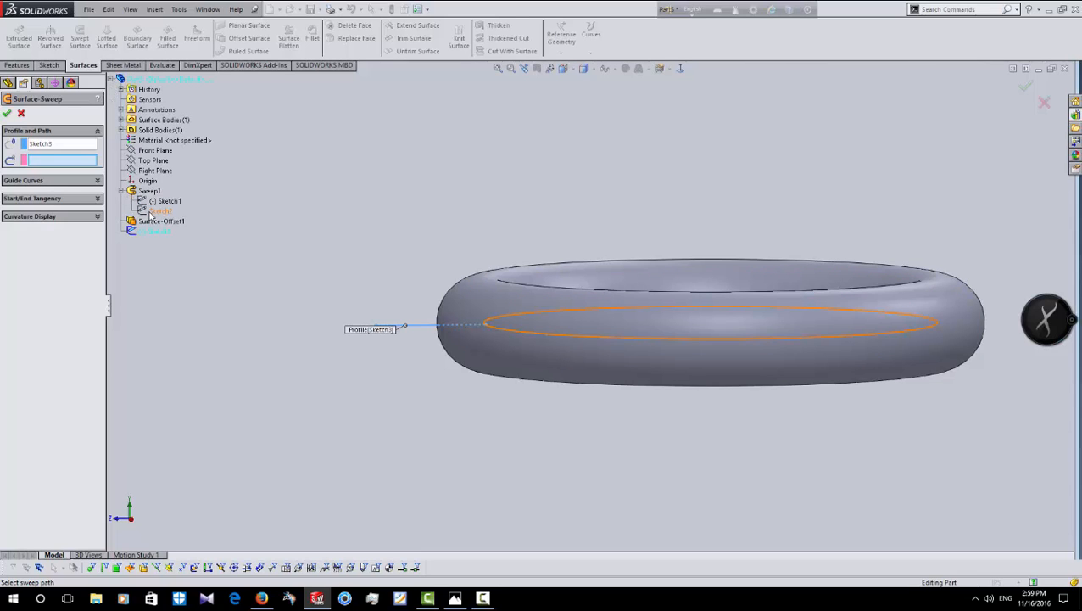
left_click(160, 211)
mouse_move(390, 250)
middle_mouse_down()
mouse_move(388, 283)
mouse_move(297, 297)
middle_mouse_up()
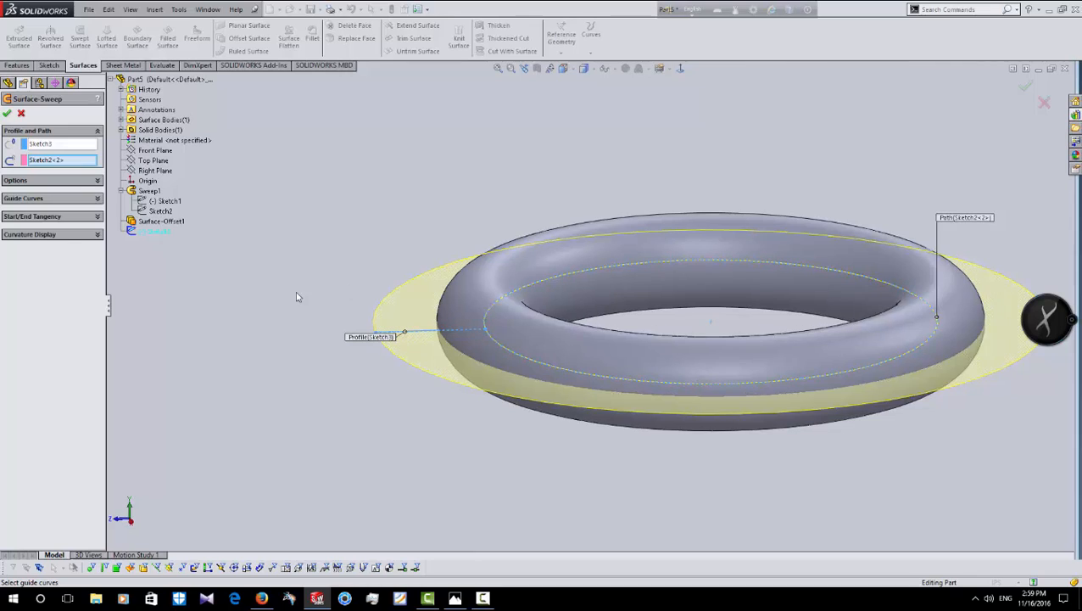
Set the surface sweep to Twist Along Path, defined by turns with 15 turns, and create it.
left_click(98, 181)
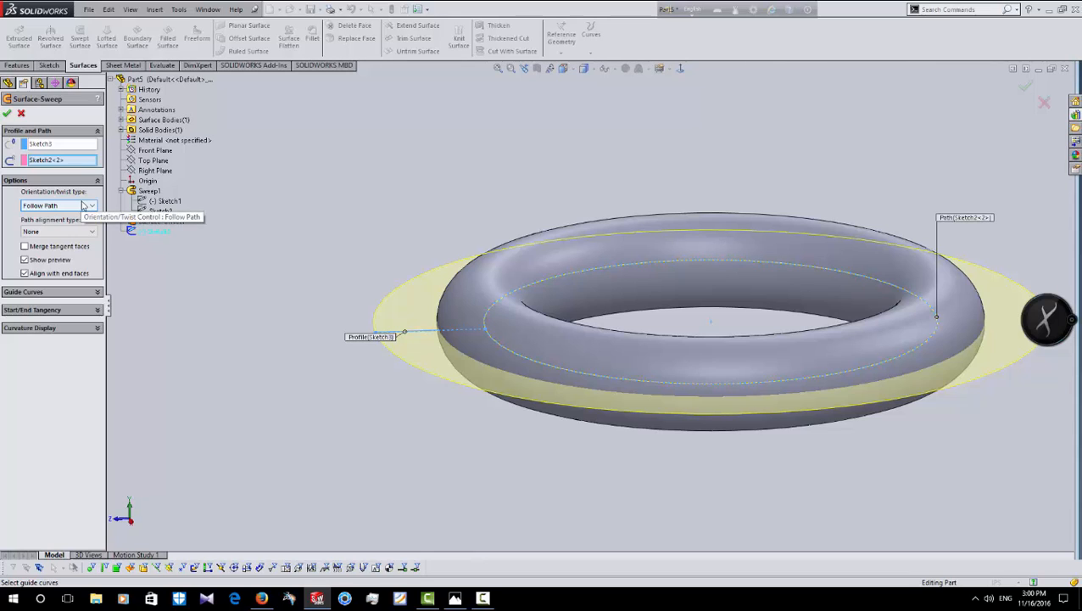
left_click(92, 206)
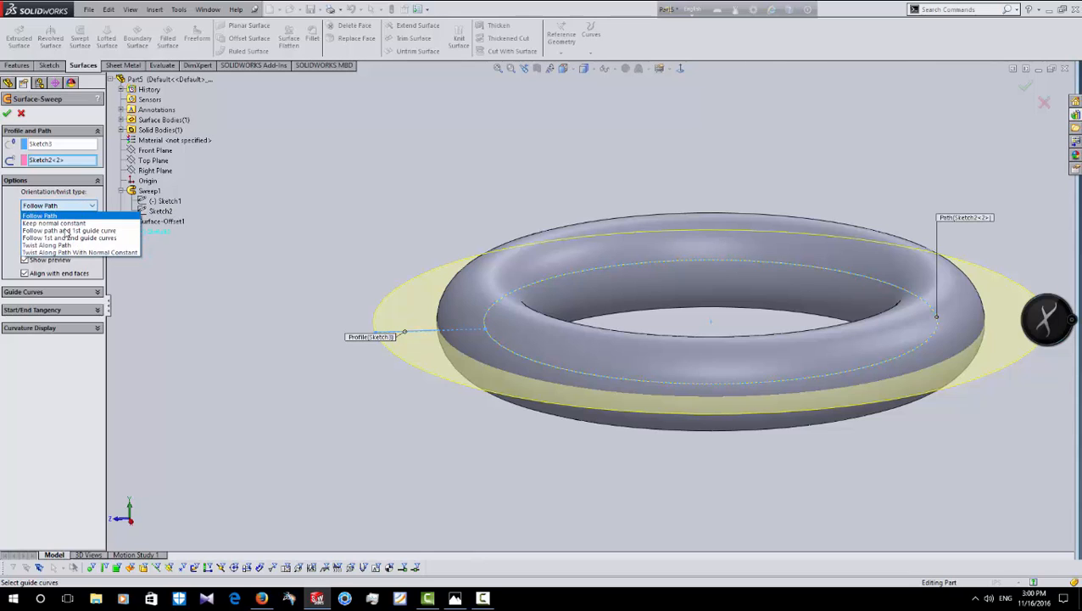
left_click(72, 245)
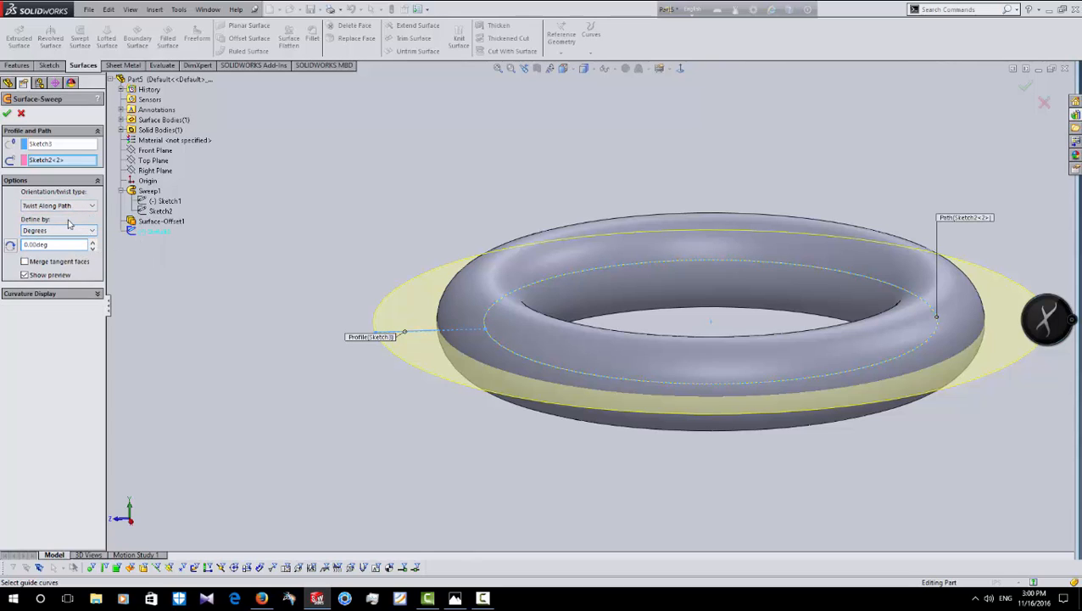
left_click(84, 230)
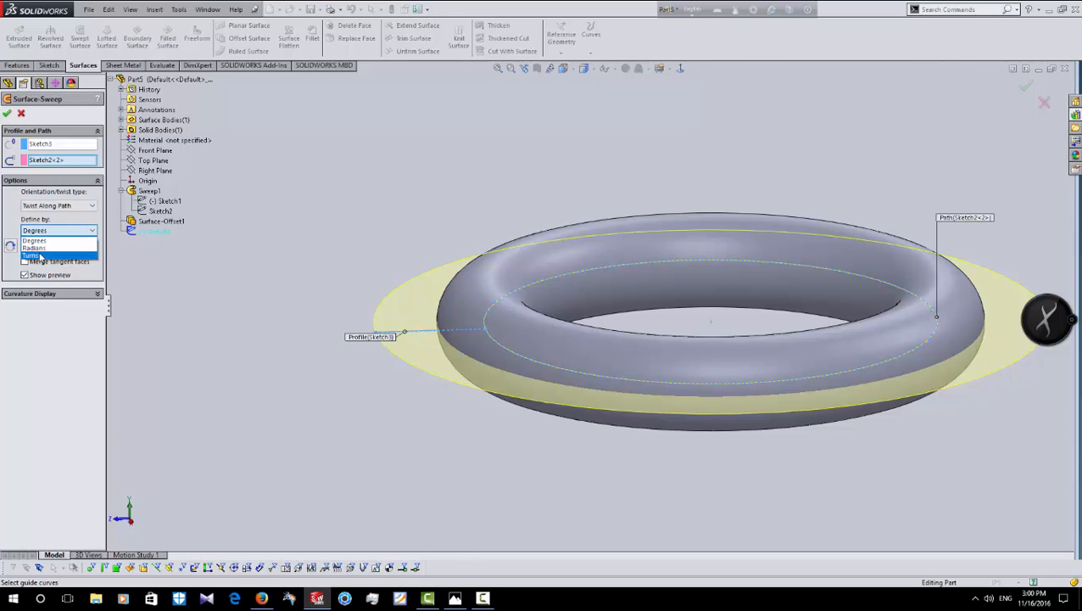
left_click(34, 255)
left_click_drag(52, 244, 16, 244)
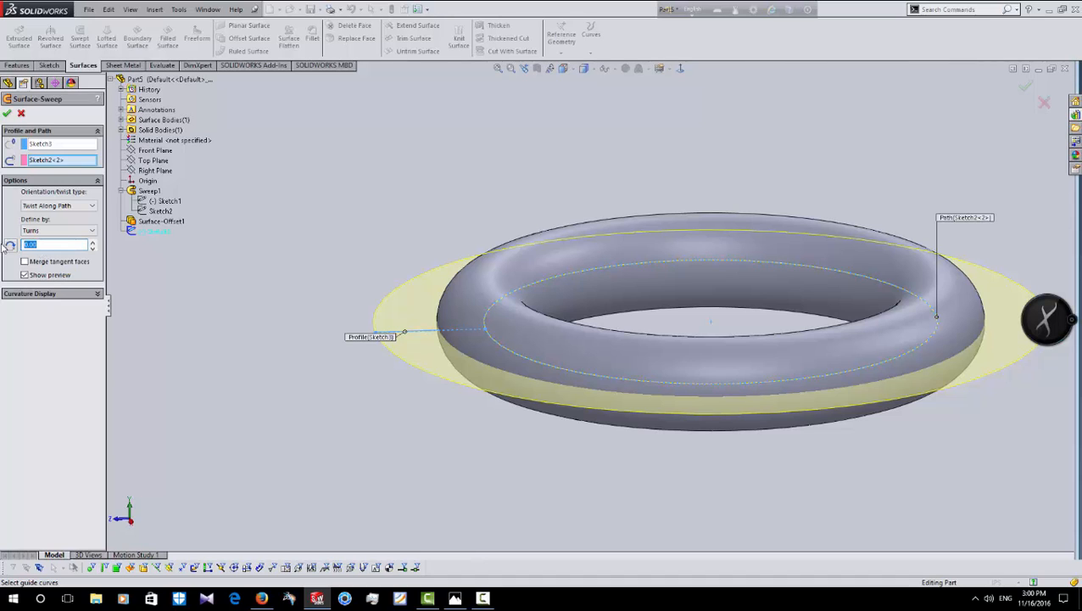
type("15")
key("Return")
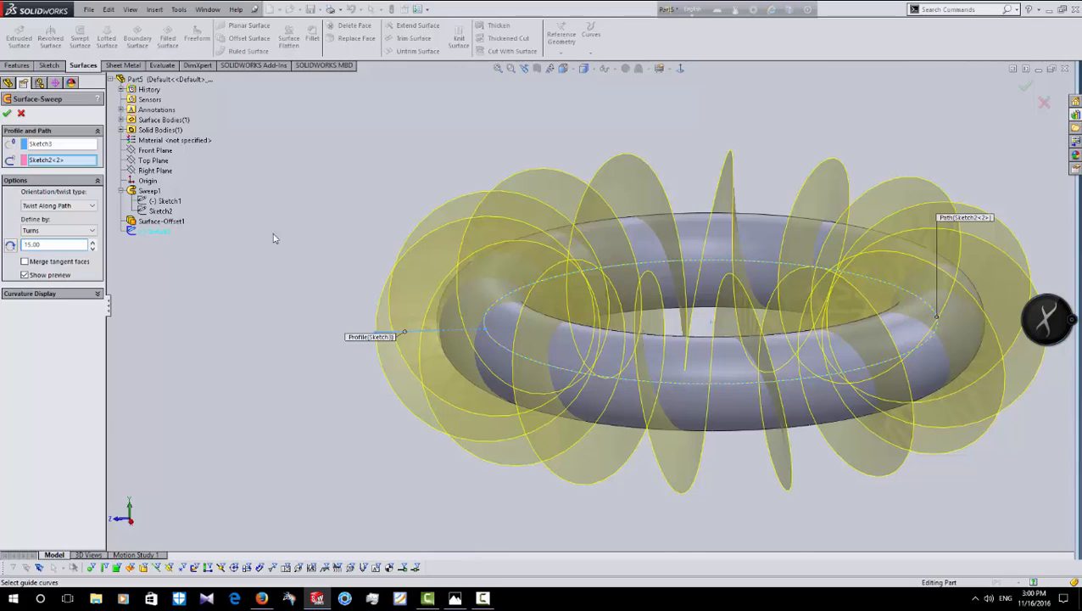
middle_click_drag(273, 238, 303, 202)
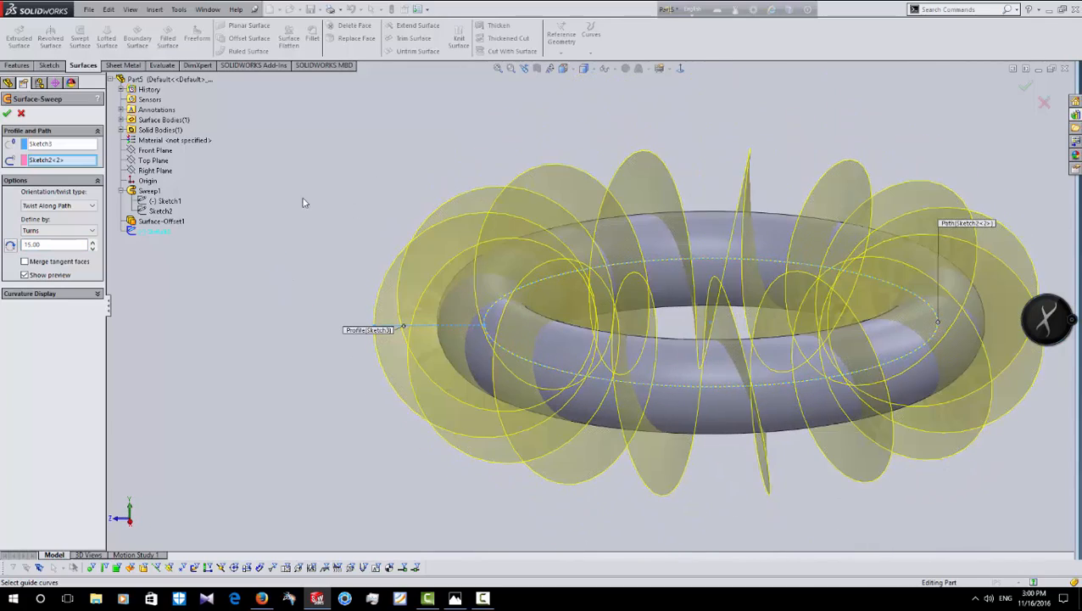
left_click(7, 113)
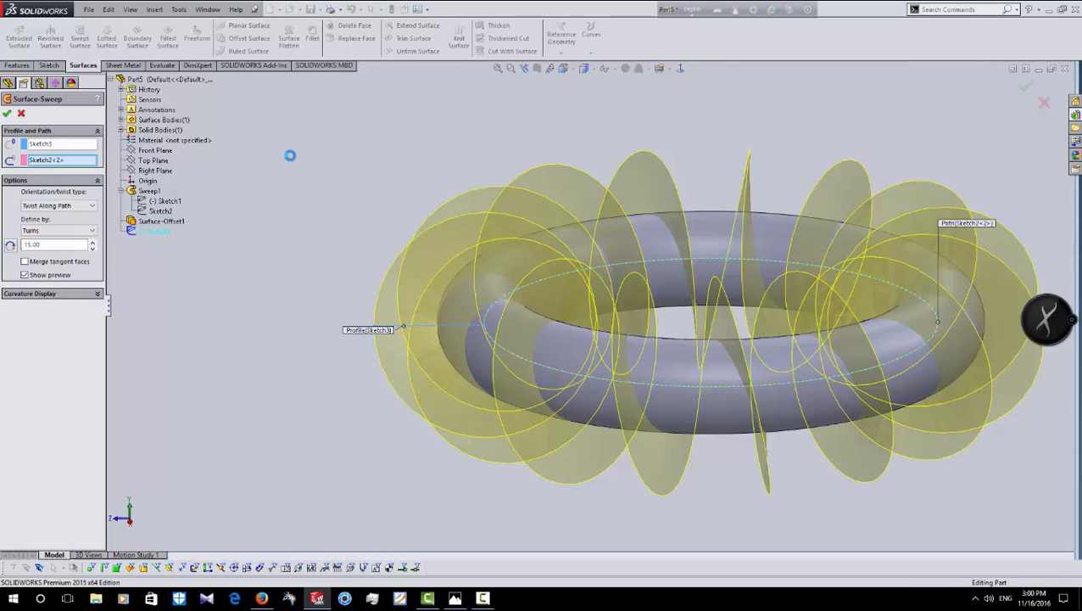
Create a 3D intersection curve between the twisted swept surface and the offset surface around the ring, and exit the sketch.
mouse_move(281, 176)
middle_mouse_down()
mouse_move(191, 294)
mouse_move(254, 294)
mouse_move(341, 254)
mouse_move(176, 210)
mouse_move(405, 190)
mouse_move(413, 203)
mouse_move(339, 230)
middle_mouse_up()
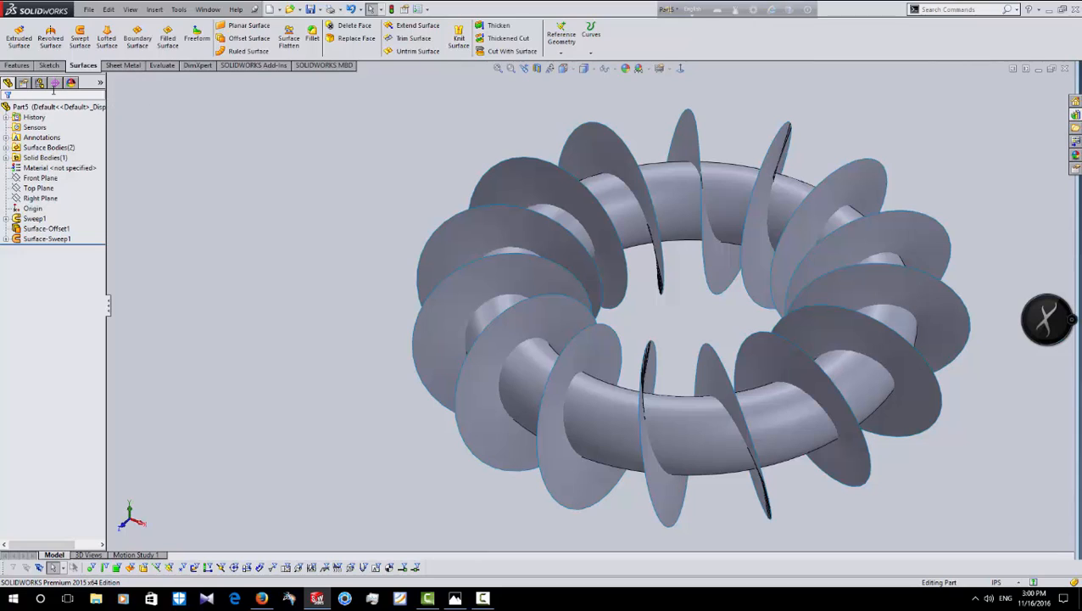
left_click(51, 66)
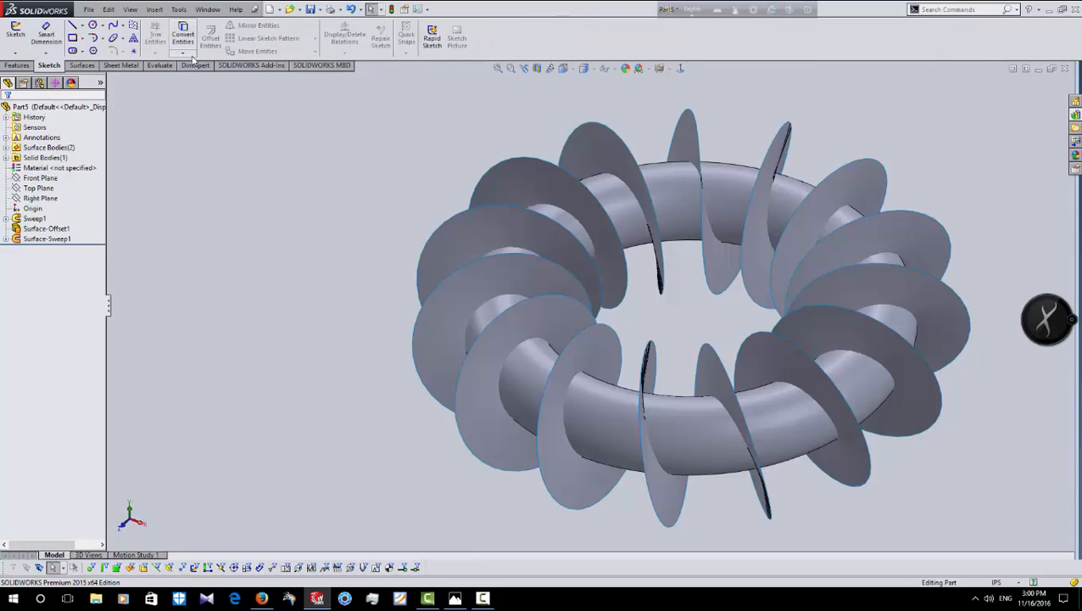
left_click(189, 55)
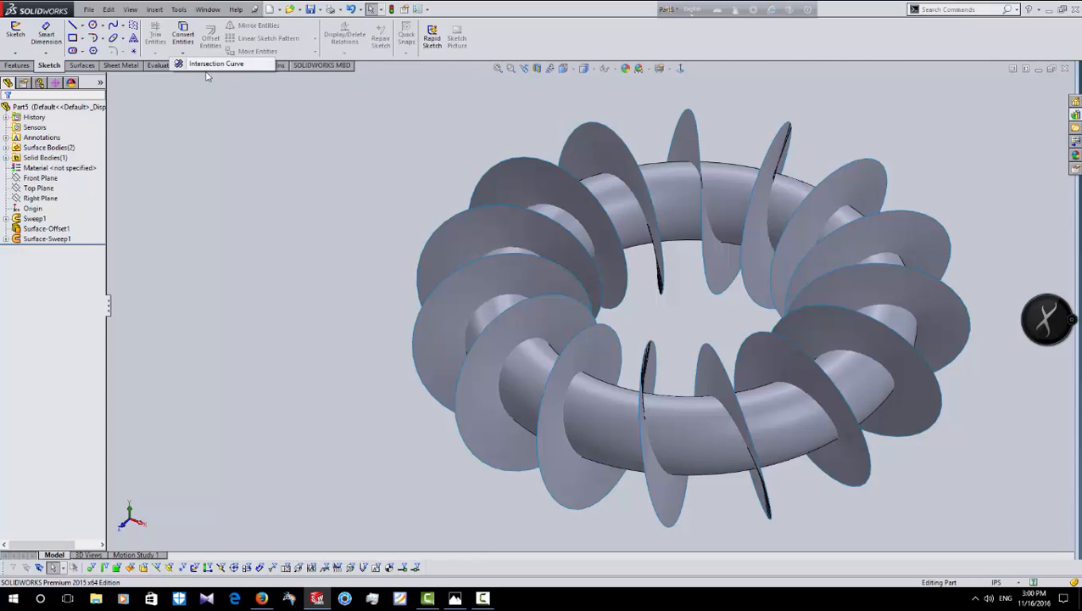
left_click(212, 67)
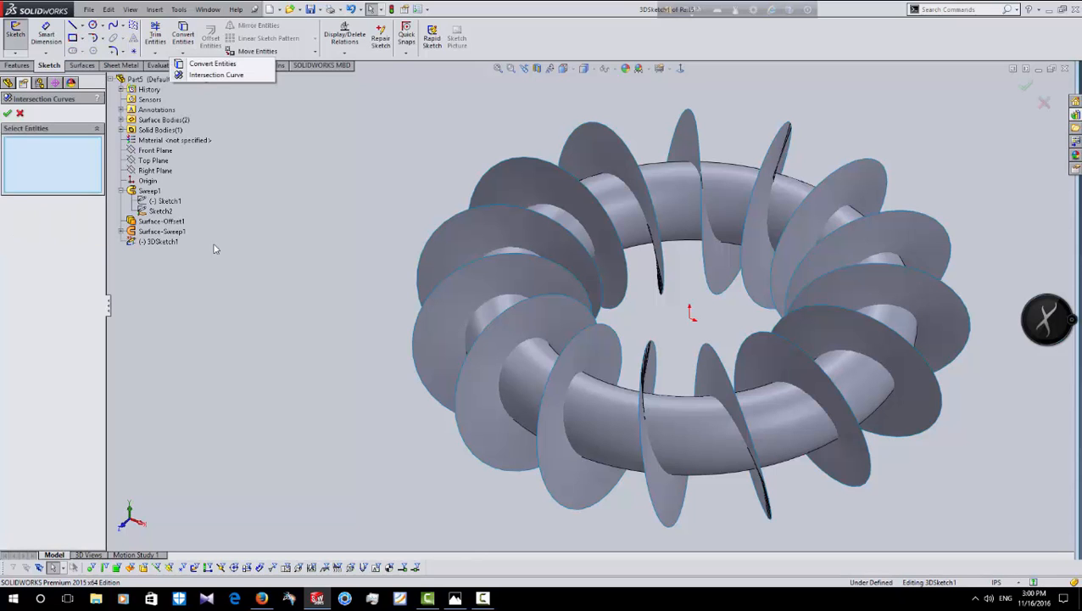
scroll(513, 281, "up", 6)
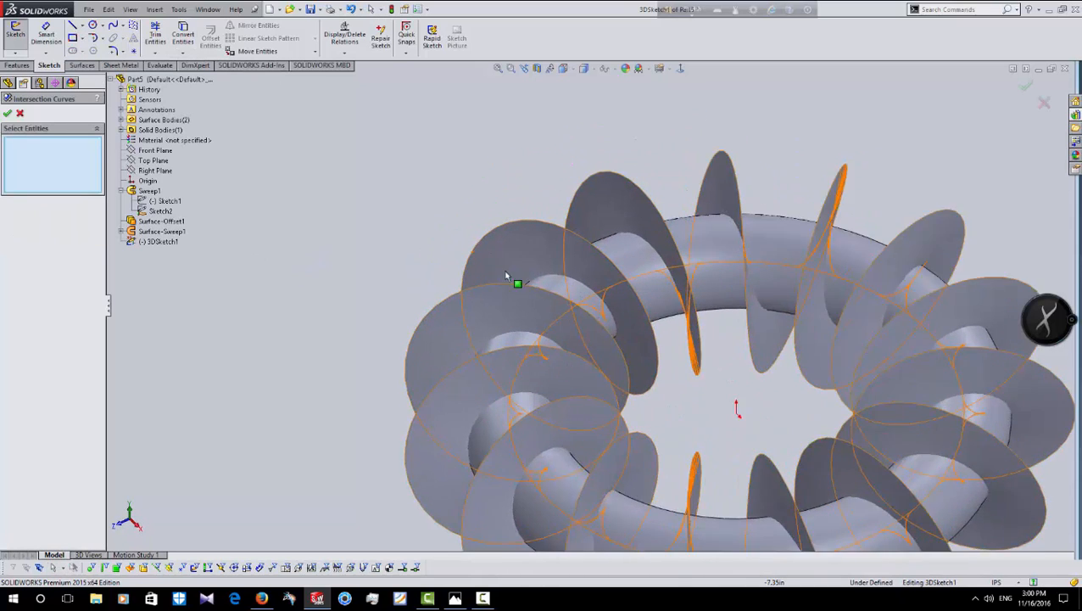
left_click(598, 250)
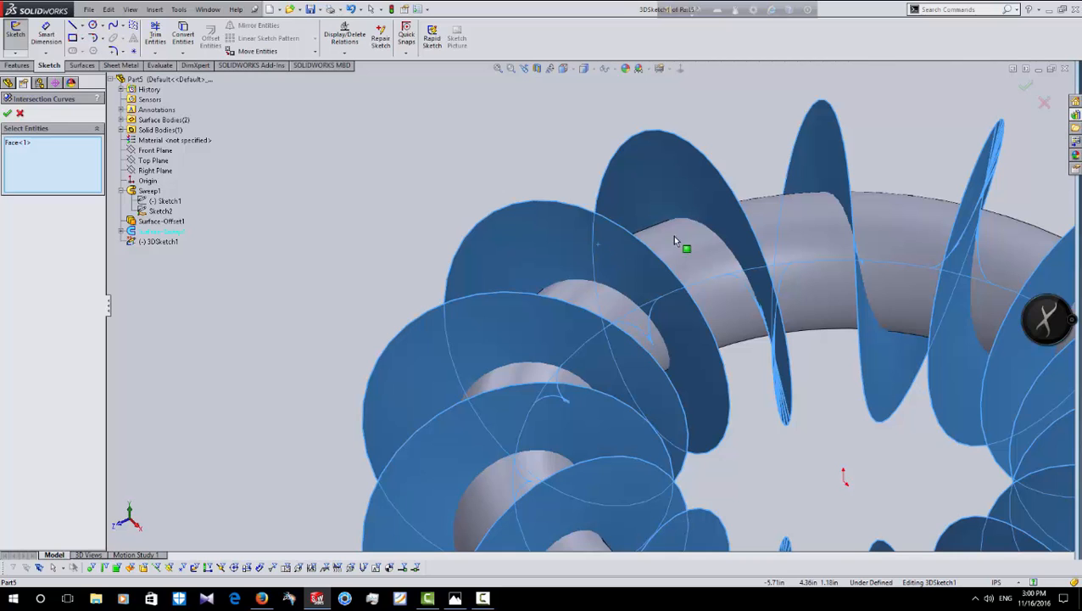
left_click(691, 255)
scroll(692, 254, "down", 3)
middle_click_drag(620, 320, 686, 403)
left_click(7, 112)
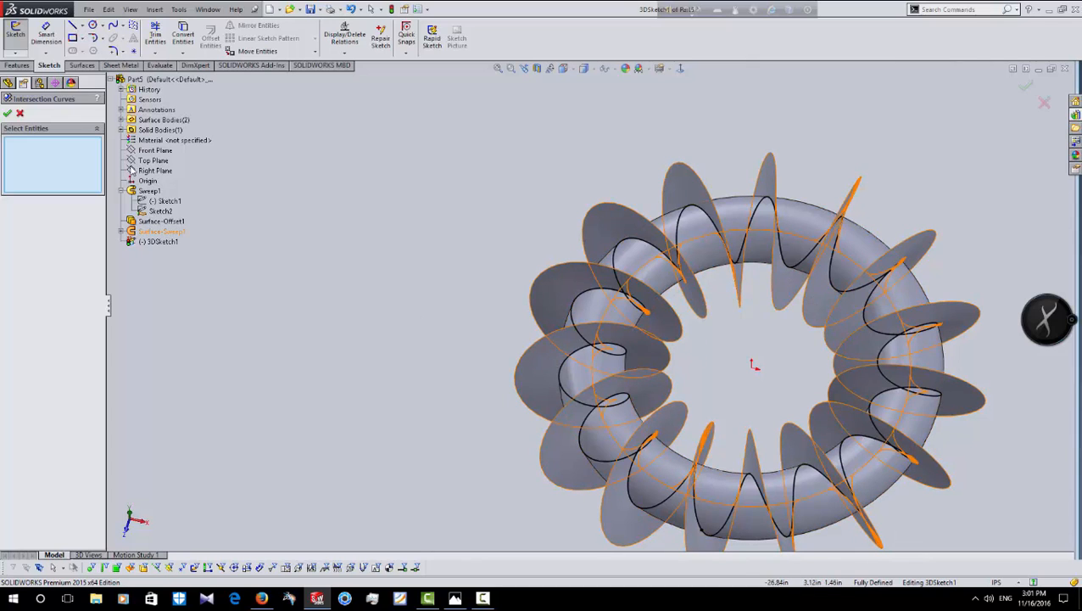
left_click(21, 113)
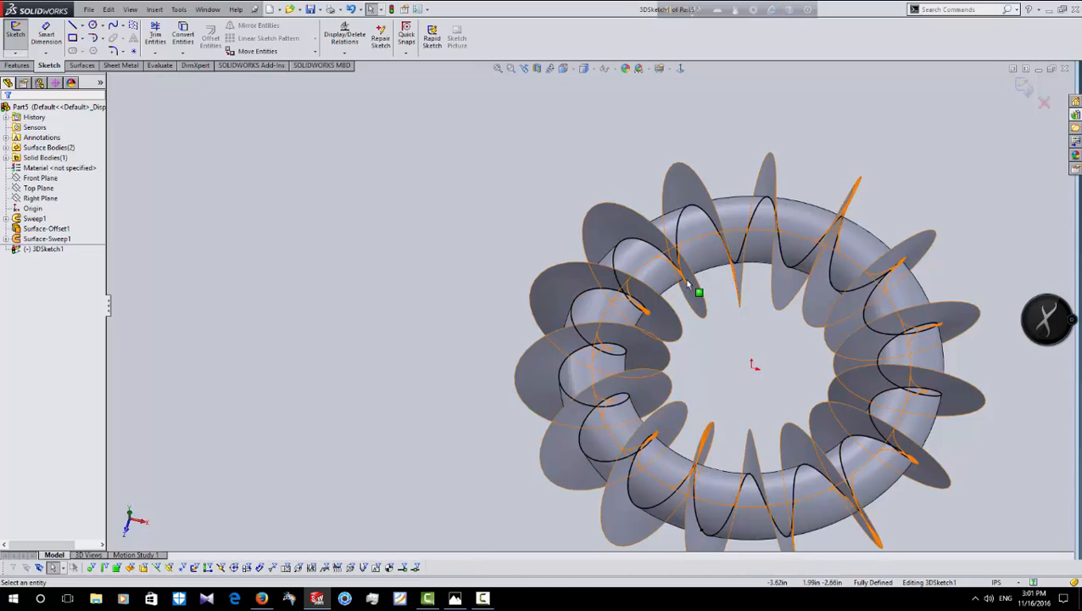
left_click(1023, 86)
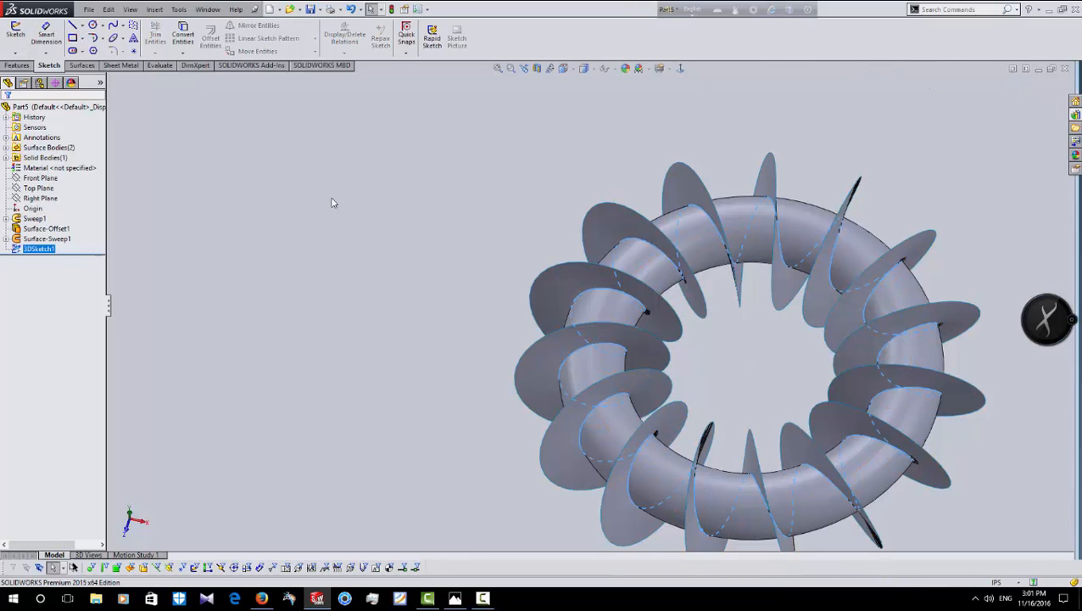
Hide the twisted swept surface and the offset surface.
right_click(59, 239)
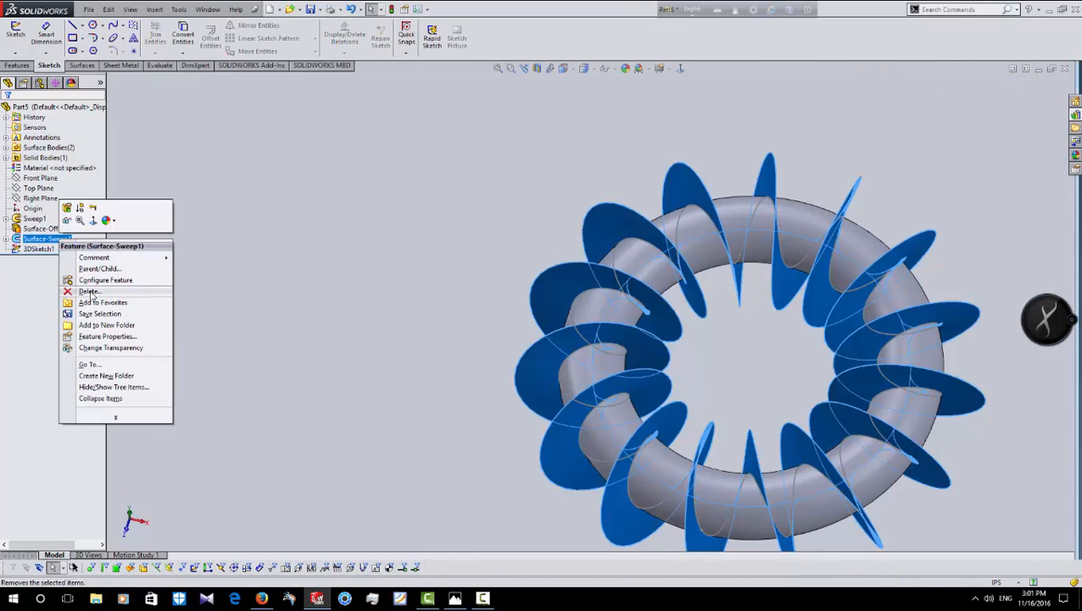
left_click(67, 220)
right_click(51, 228)
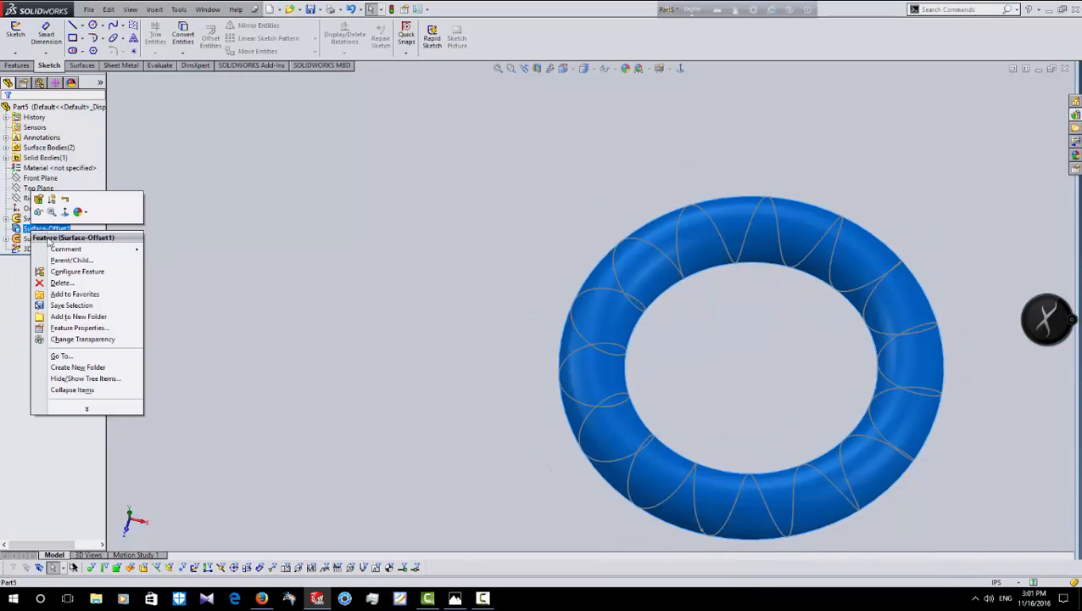
left_click(38, 211)
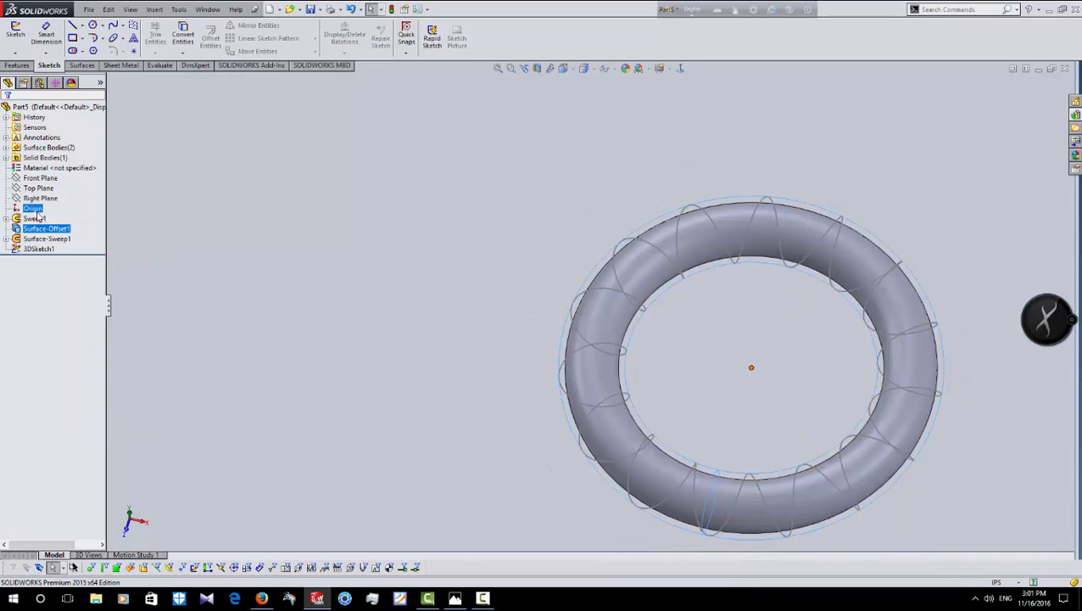
Hide the solid swept ring so that only the 3D coil curve stays displayed.
left_click(30, 221)
right_click(31, 220)
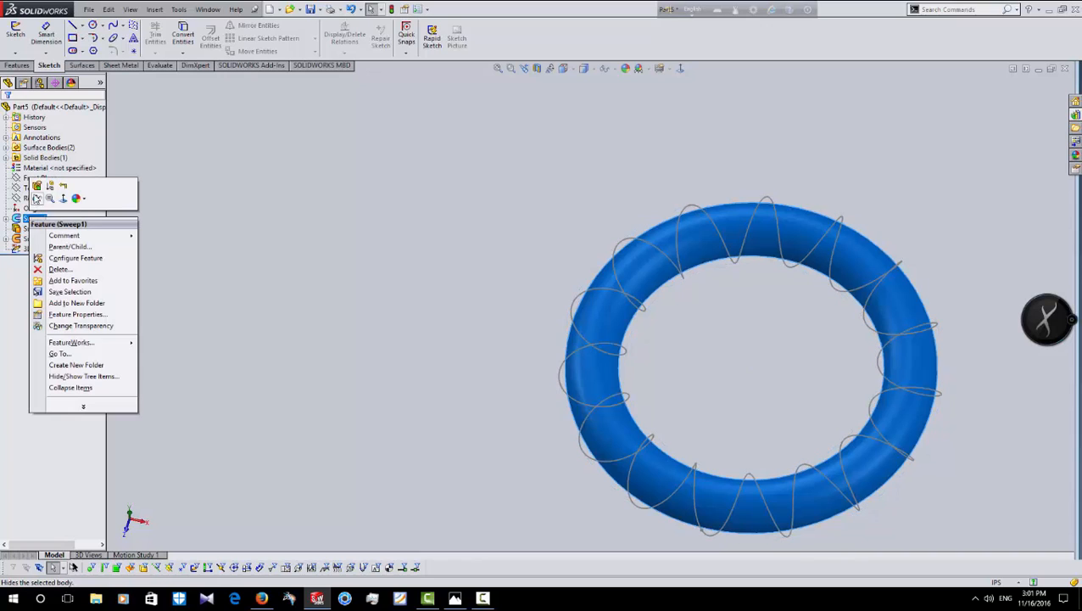
left_click(36, 185)
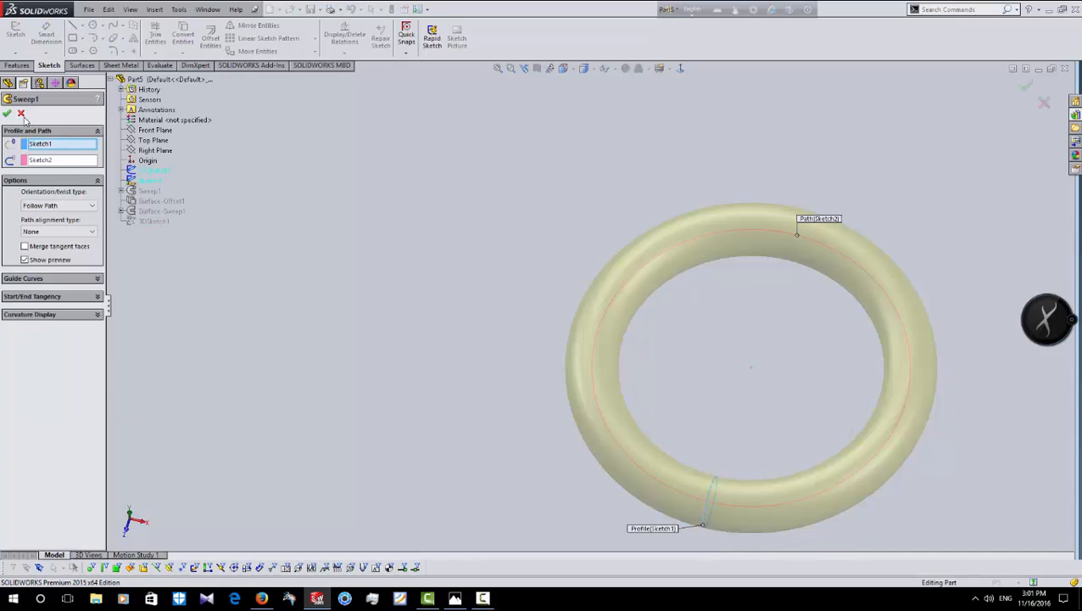
left_click(6, 113)
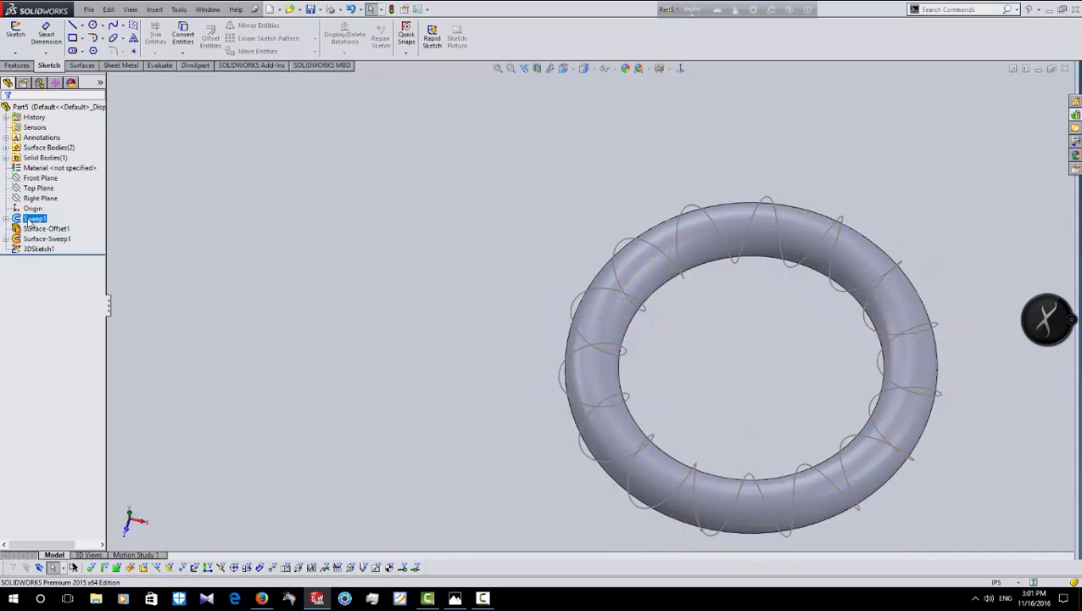
right_click(31, 219)
left_click(35, 201)
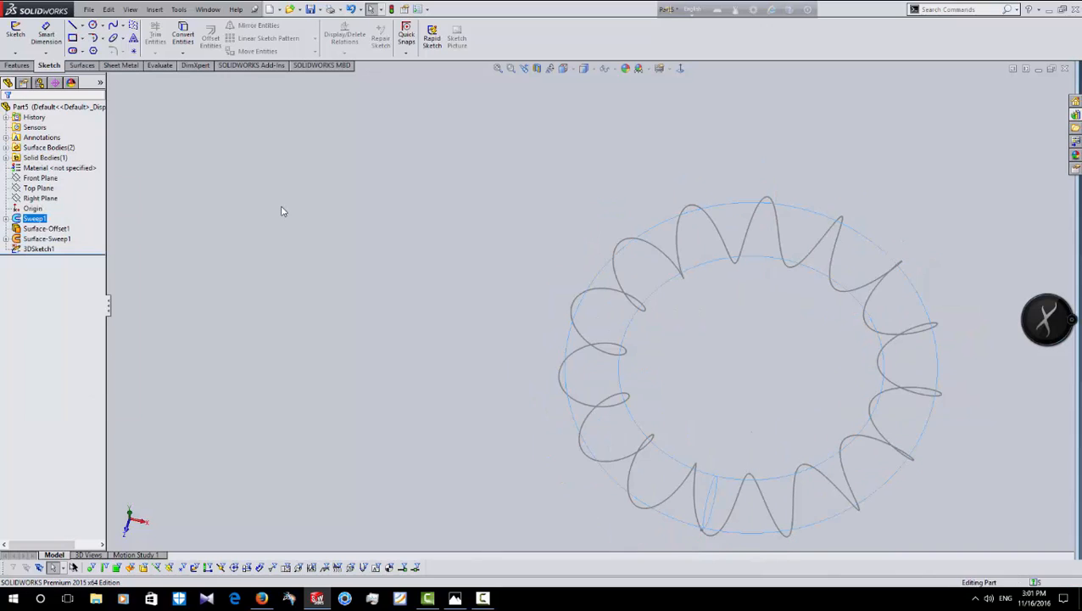
left_click(284, 210)
Create a reference plane through the 3D coil curve's endpoint and perpendicular to the curve.
middle_click_drag(285, 209, 641, 265)
middle_click_drag(659, 379, 529, 362)
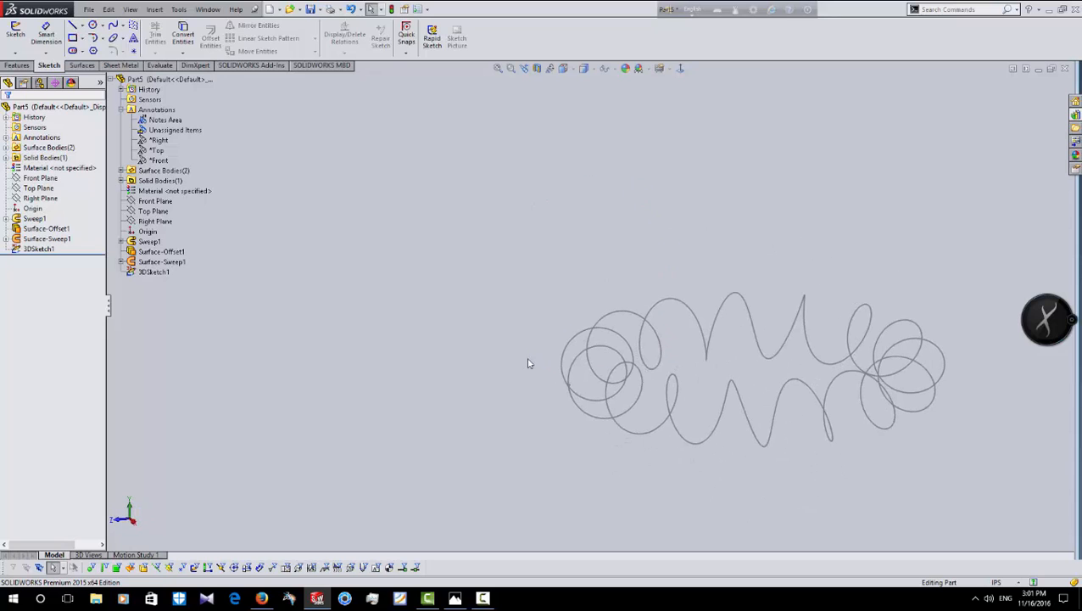
scroll(556, 399, "down", 5)
scroll(568, 339, "down", 10)
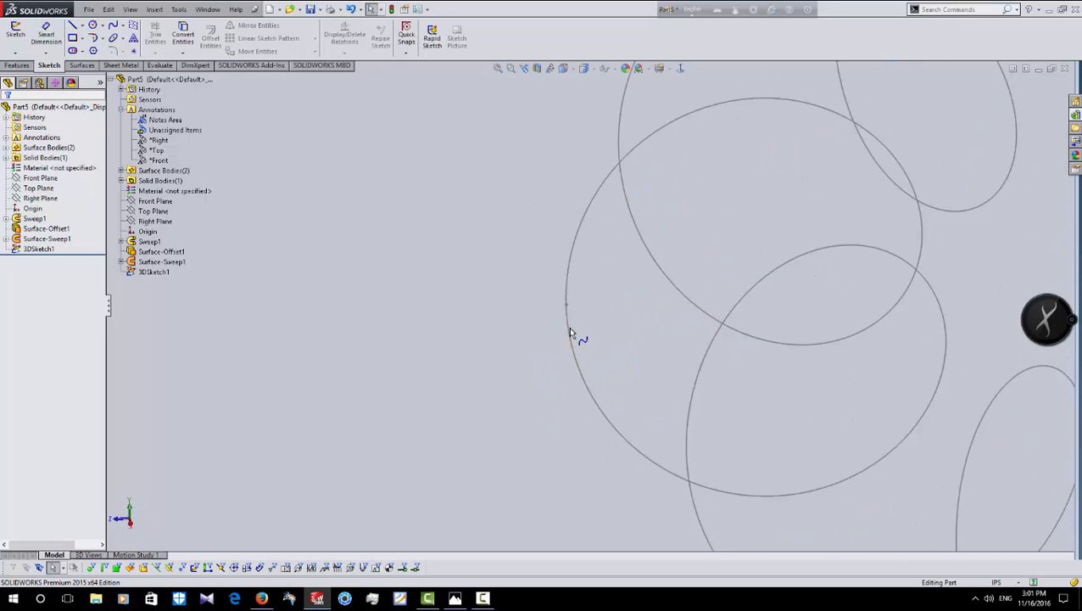
left_click(567, 285)
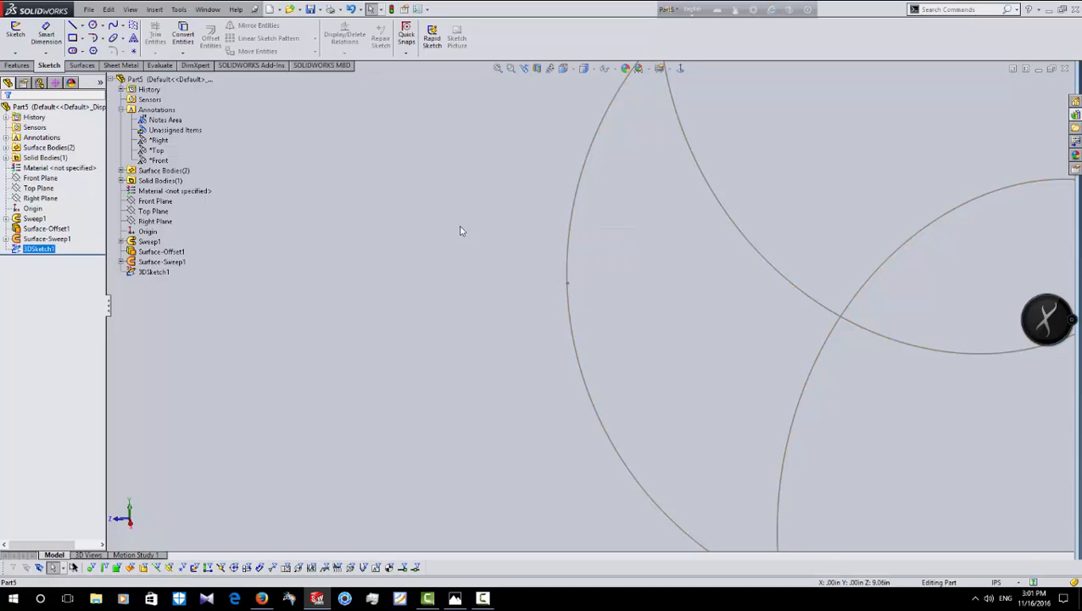
left_click(16, 67)
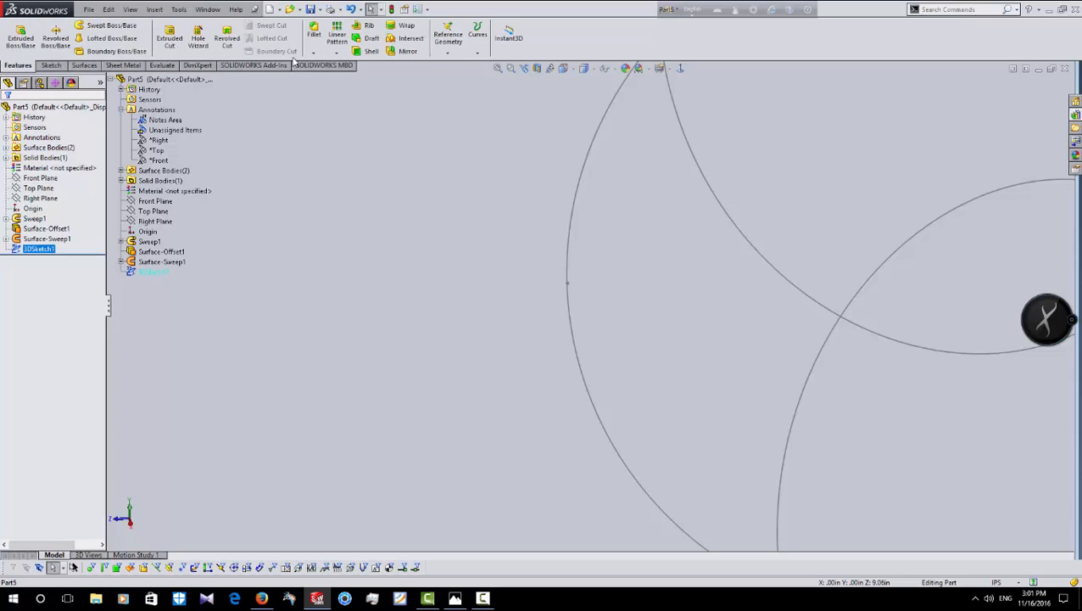
left_click(448, 42)
left_click(450, 64)
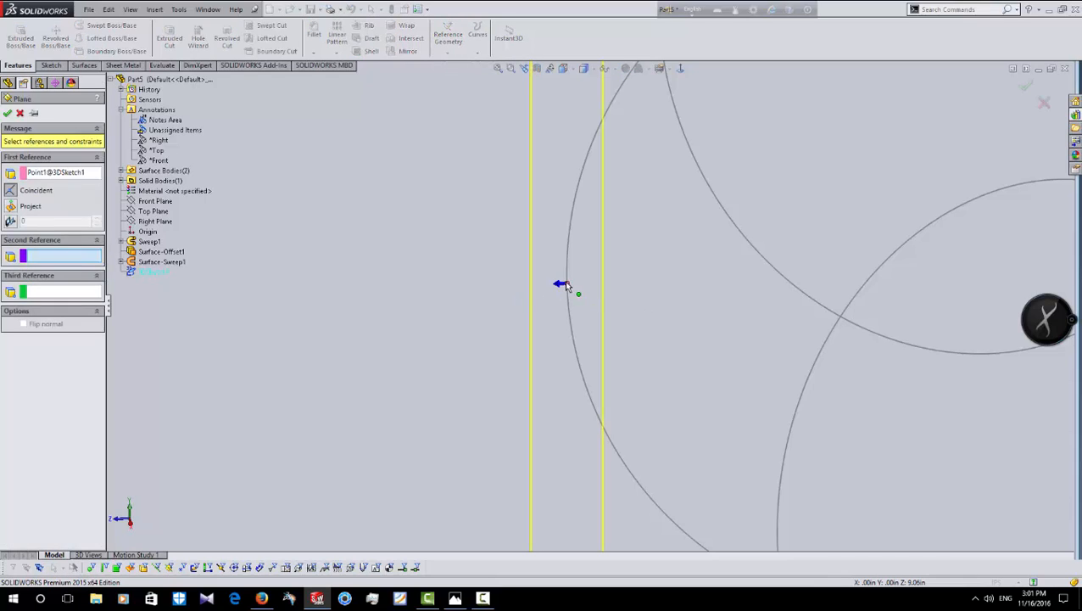
left_click(567, 291)
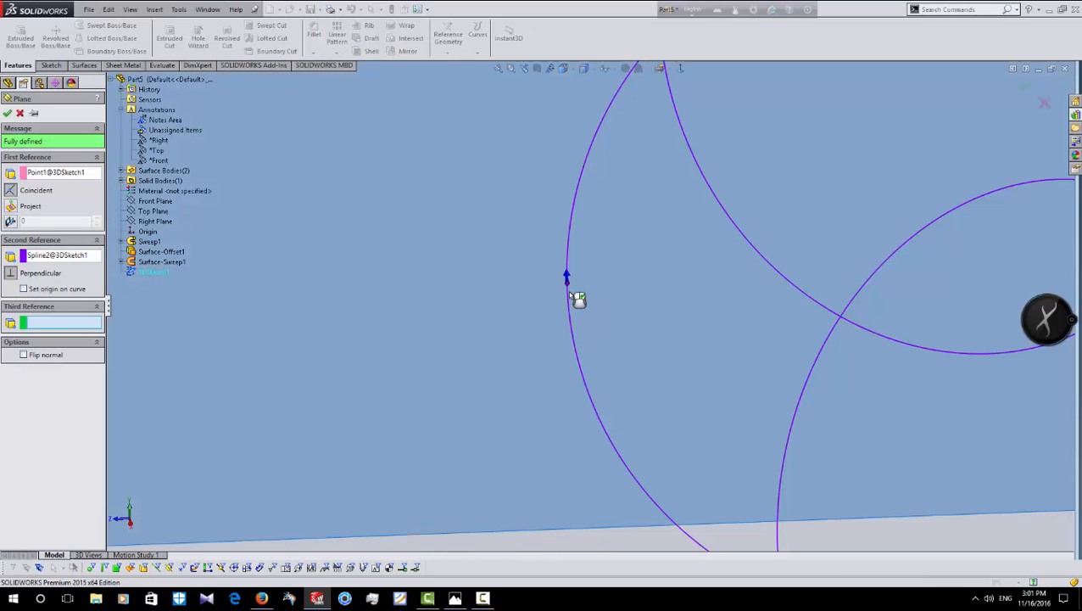
scroll(568, 291, "up", 10)
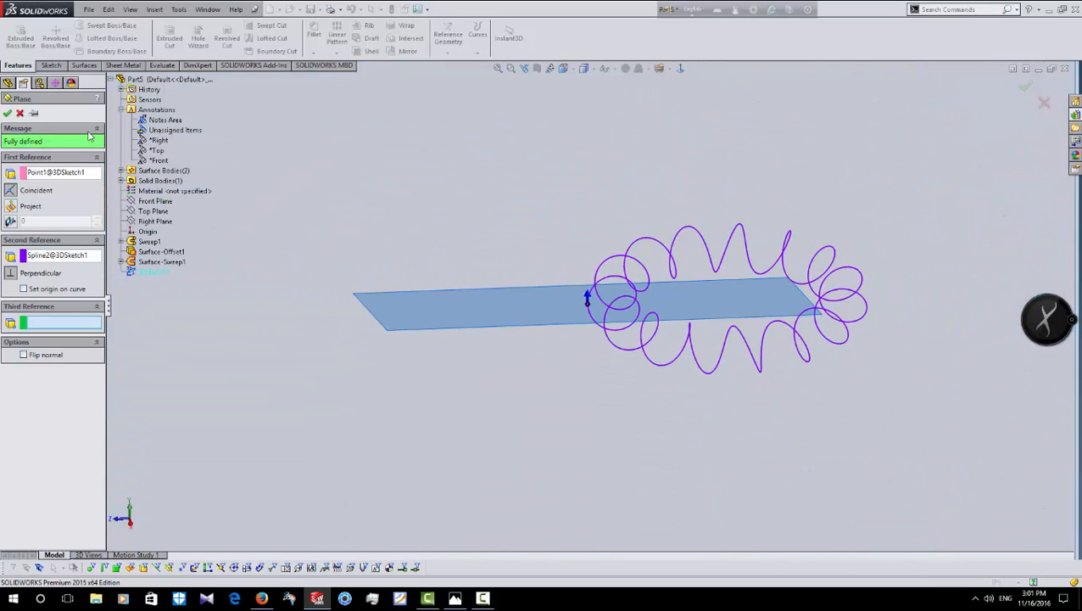
left_click(6, 113)
Start a sketch on the new perpendicular plane and draw a circle about 2.52 in in radius away from the coil curve.
scroll(501, 280, "down", 8)
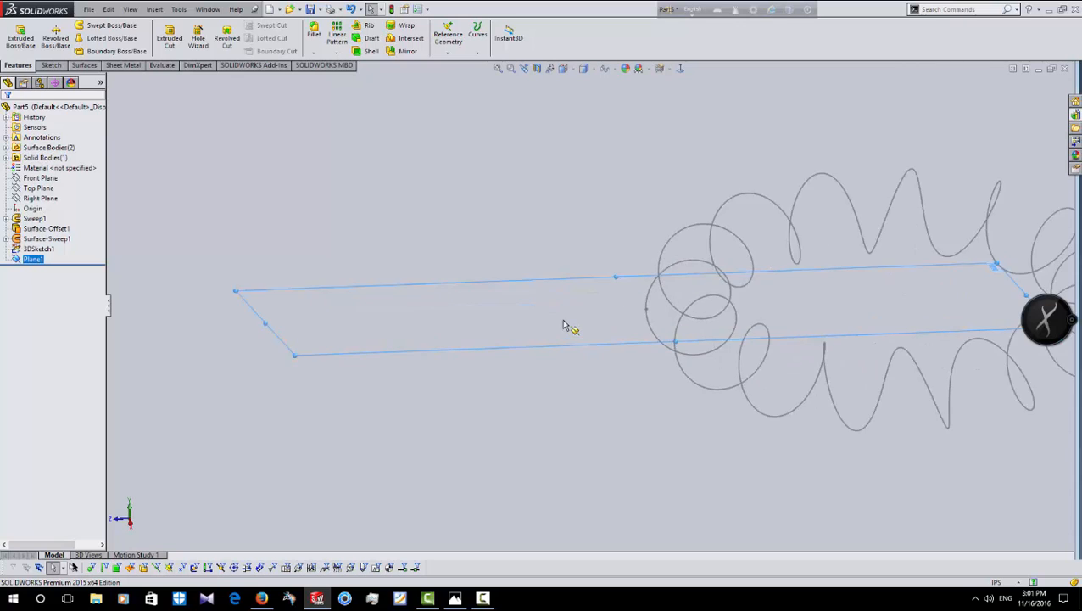
middle_click_drag(596, 301, 552, 315)
right_click(393, 202)
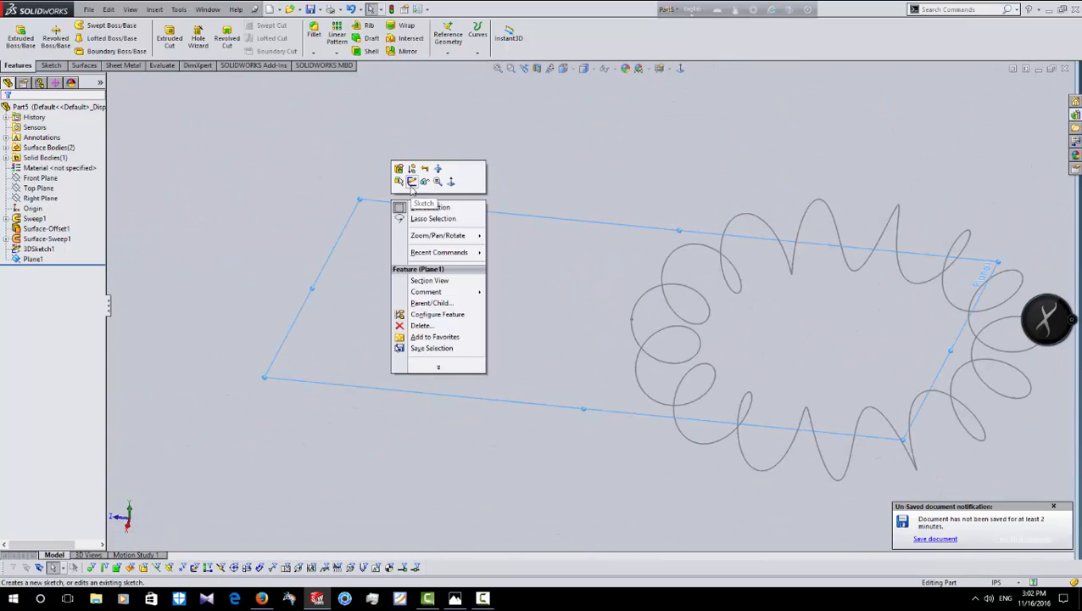
left_click(411, 181)
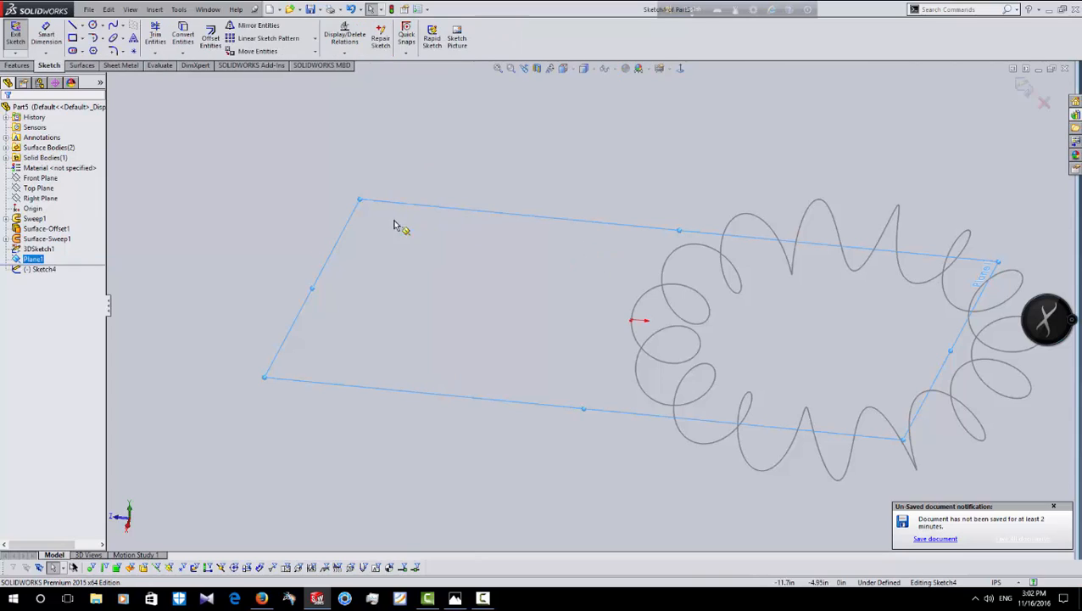
left_click(93, 25)
left_click(456, 278)
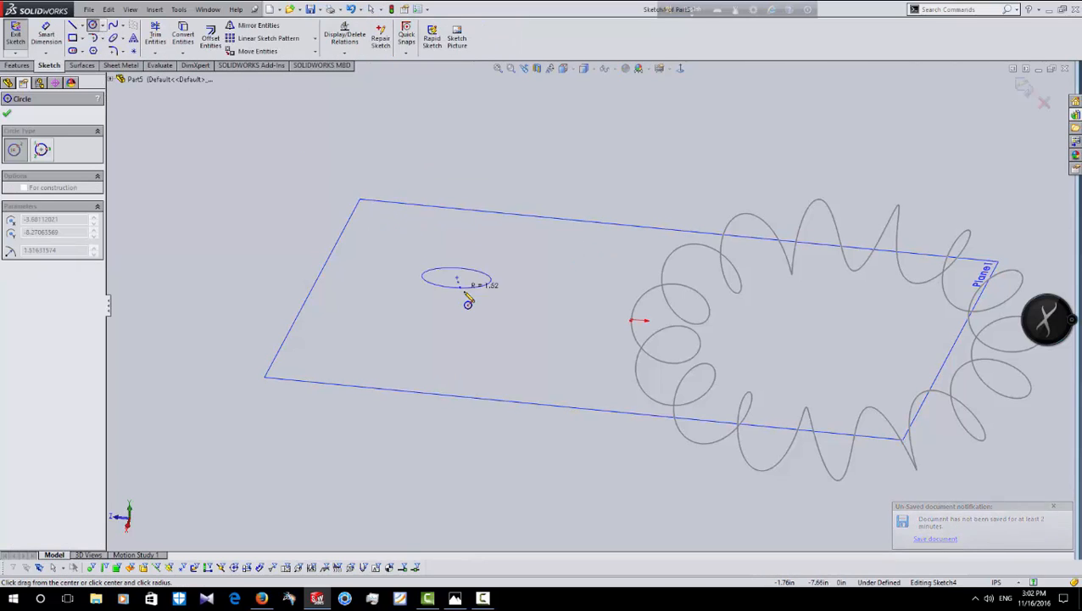
left_click(469, 306)
right_click(467, 294)
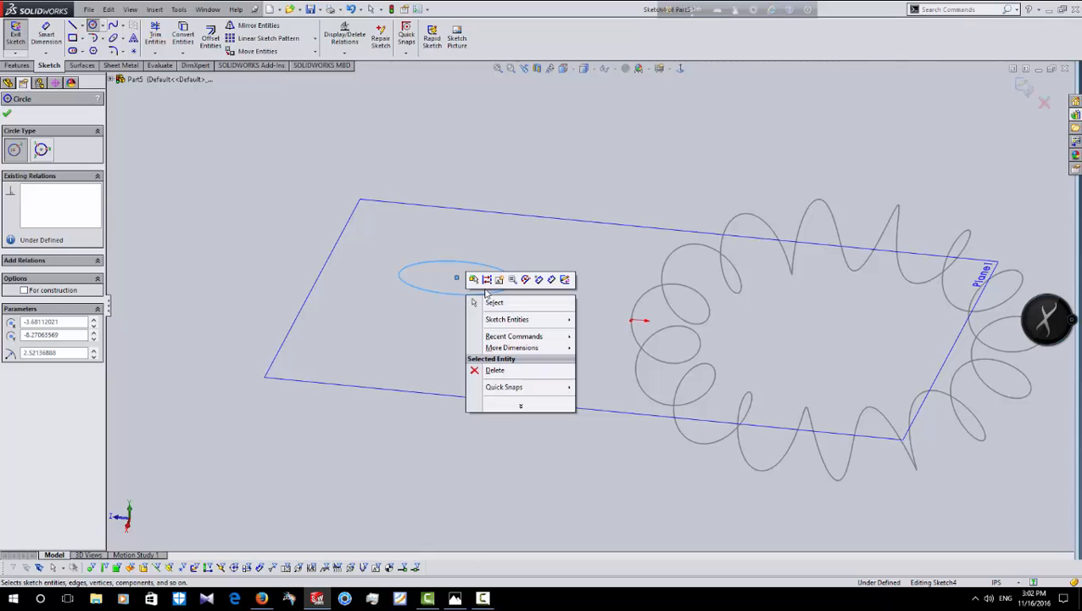
left_click(174, 241)
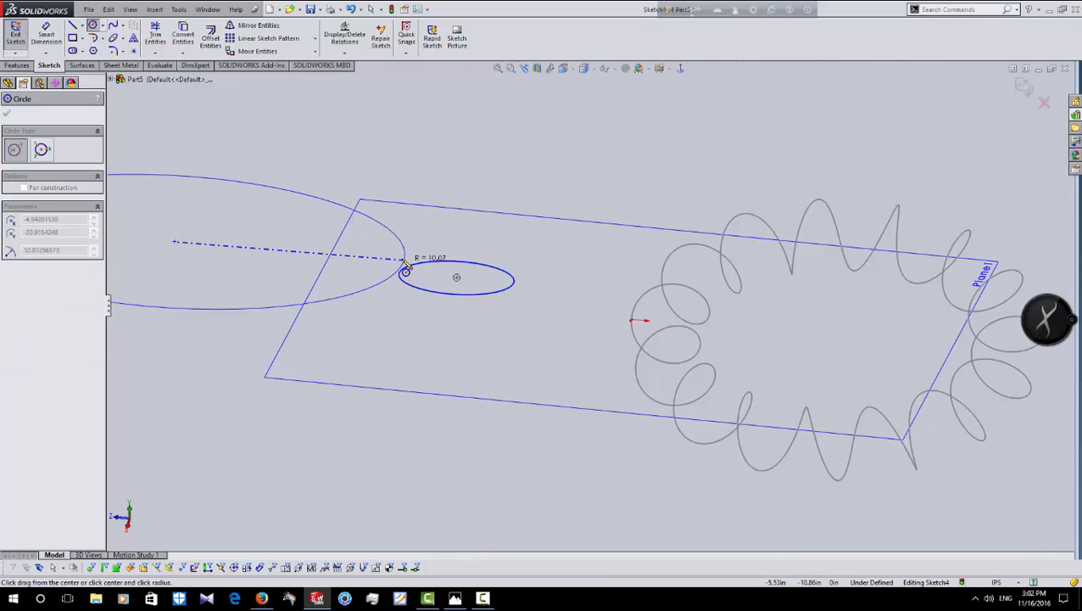
key("Escape")
Add a Pierce relation between the circle's center point and the 3D coil curve.
middle_click_drag(410, 270, 552, 221)
scroll(542, 384, "down", 3)
middle_click_drag(540, 388, 502, 321)
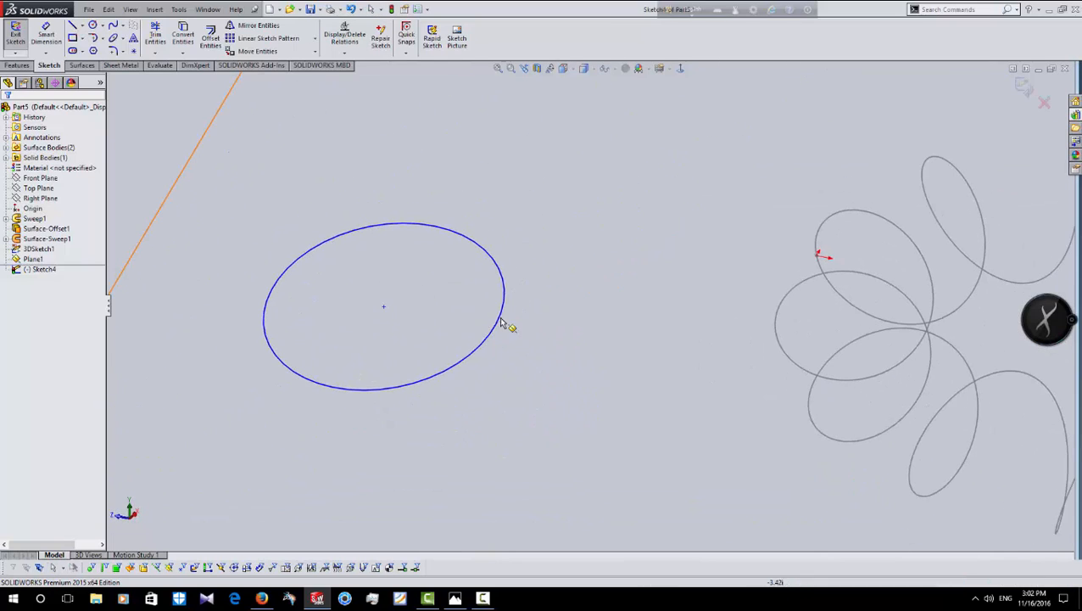
left_click(373, 235)
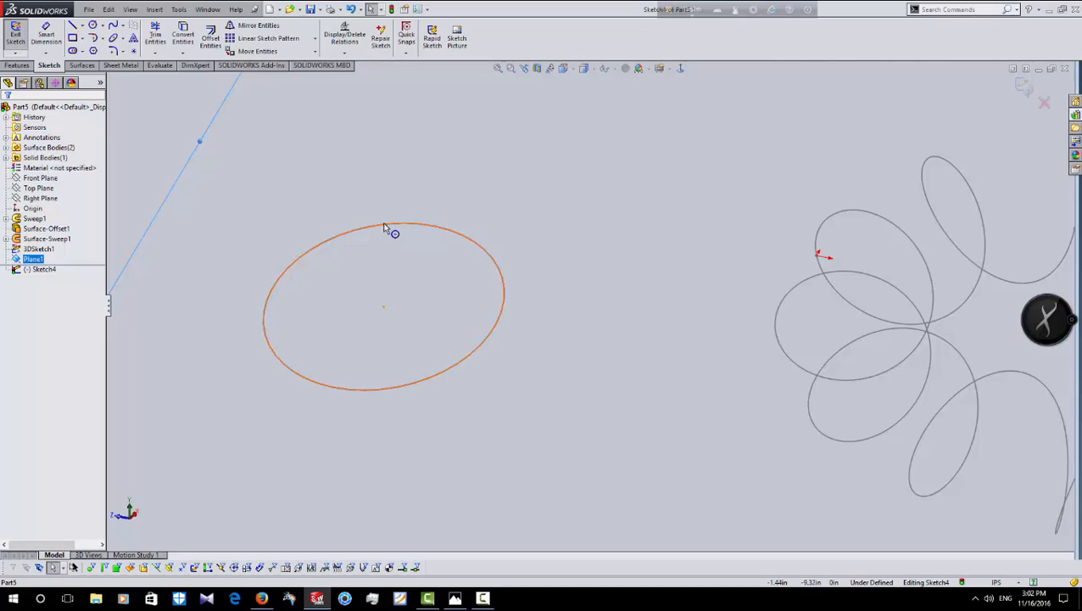
left_click(384, 309)
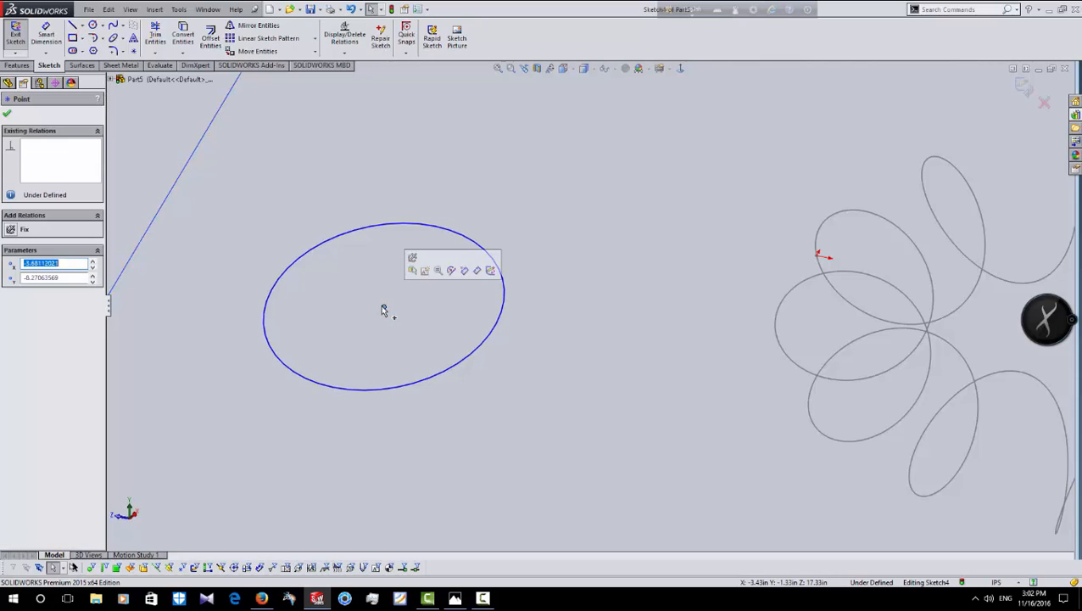
left_click(829, 290, "ctrl")
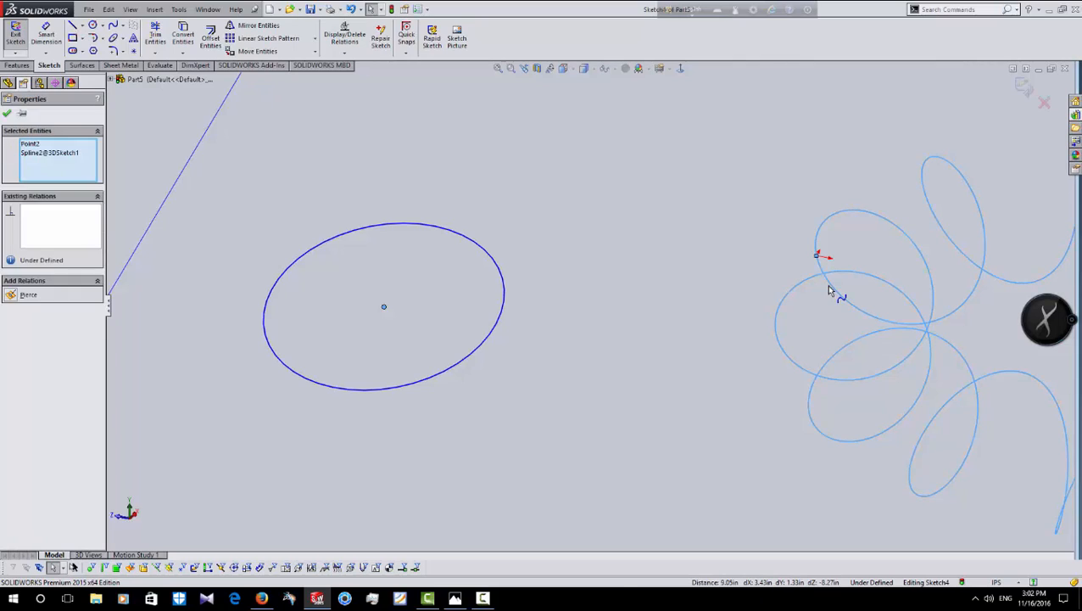
left_click(13, 295)
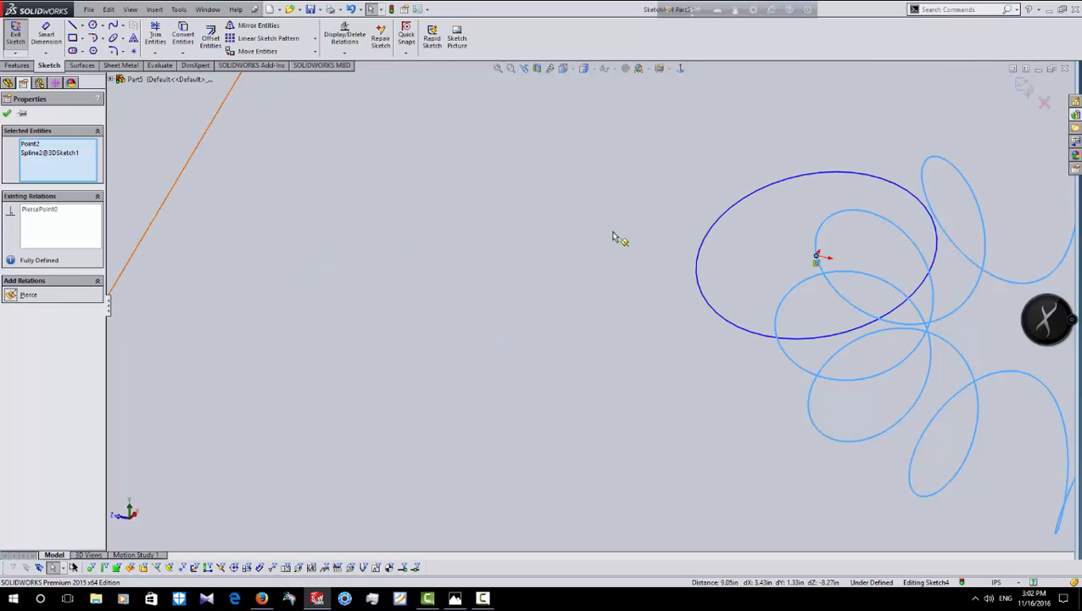
Shrink the pierced circle to a radius of about 1.37 in.
middle_click_drag(614, 248, 646, 290)
scroll(848, 273, "down", 3)
middle_click_drag(770, 293, 771, 196)
scroll(771, 196, "up", 6)
scroll(713, 237, "down", 3)
middle_click_drag(711, 235, 687, 179)
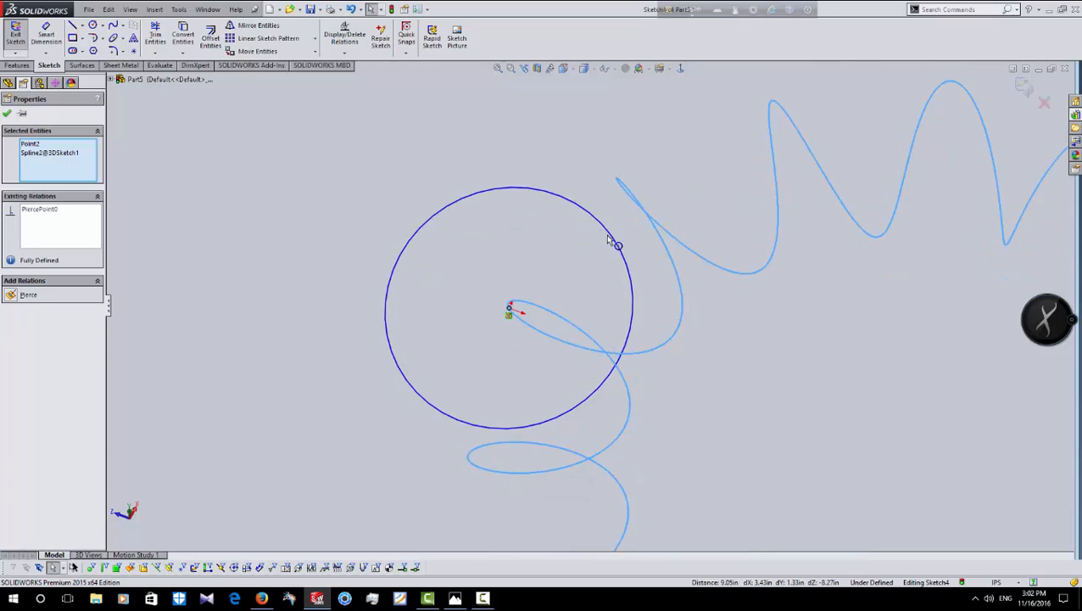
scroll(601, 237, "down", 1)
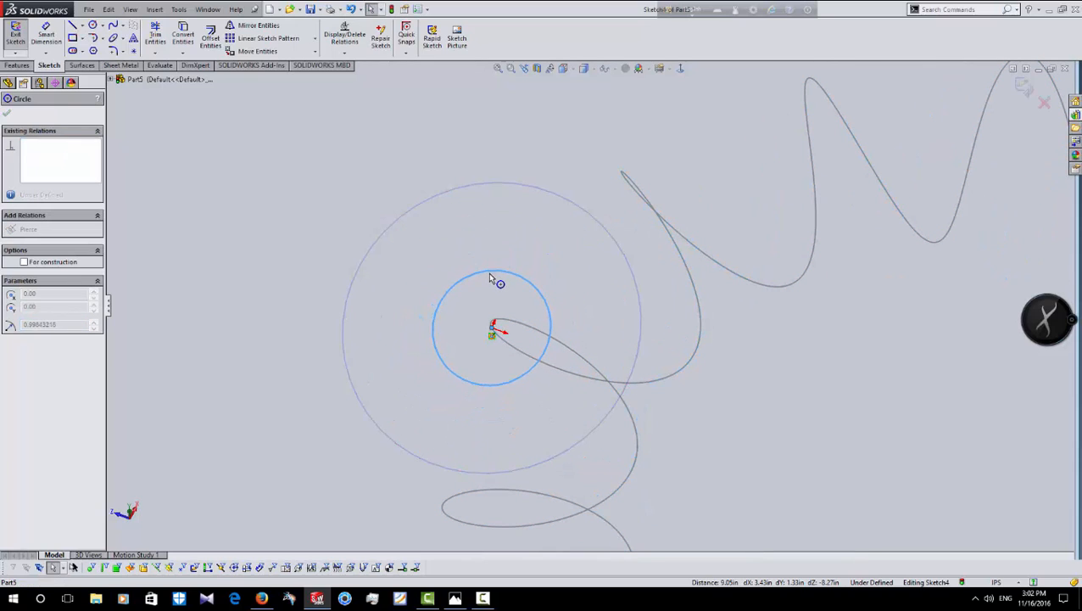
left_click(472, 255)
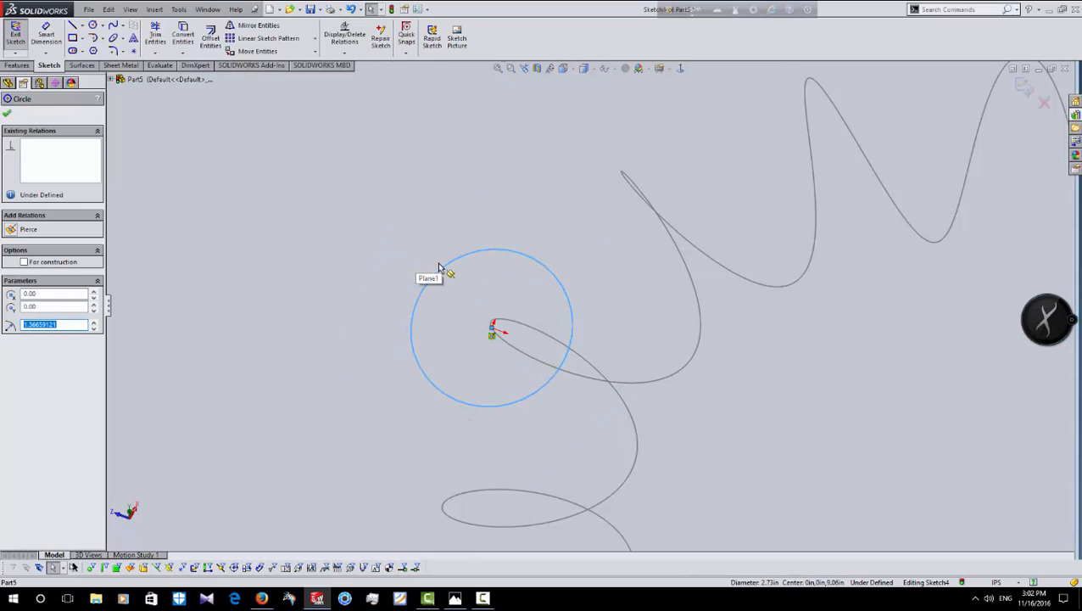
Convert the circle around the coil curve's endpoint to construction geometry.
right_click(448, 265)
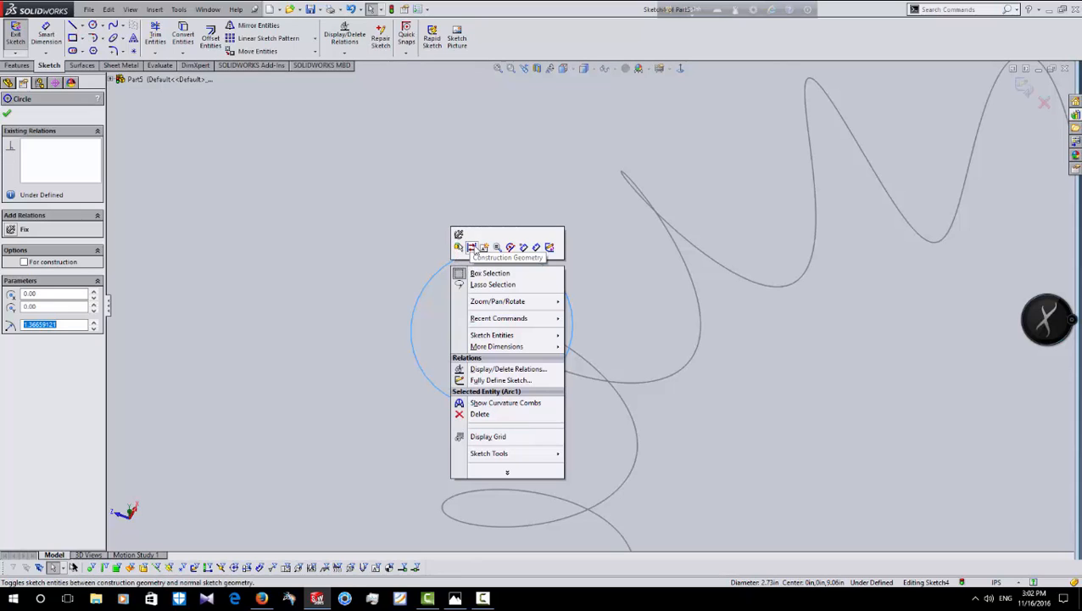
left_click(373, 271)
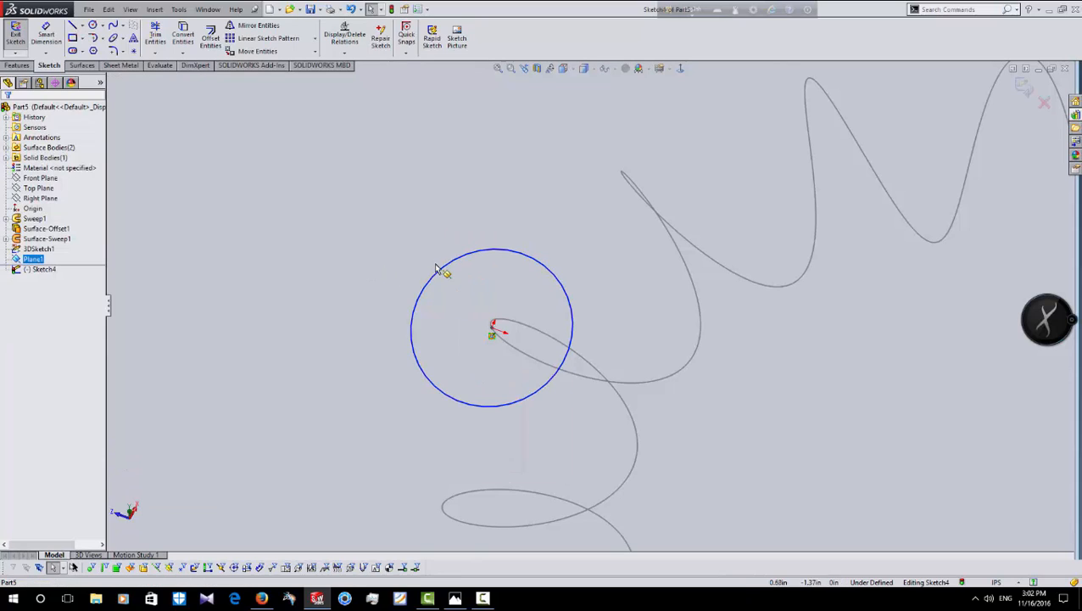
left_click(449, 265)
right_click(449, 266)
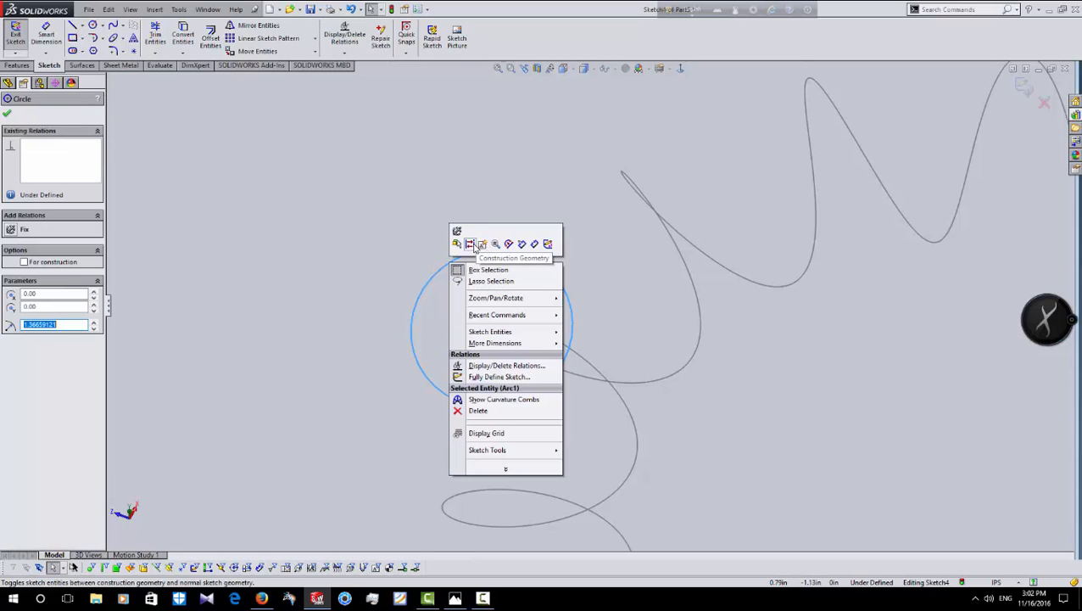
left_click(475, 245)
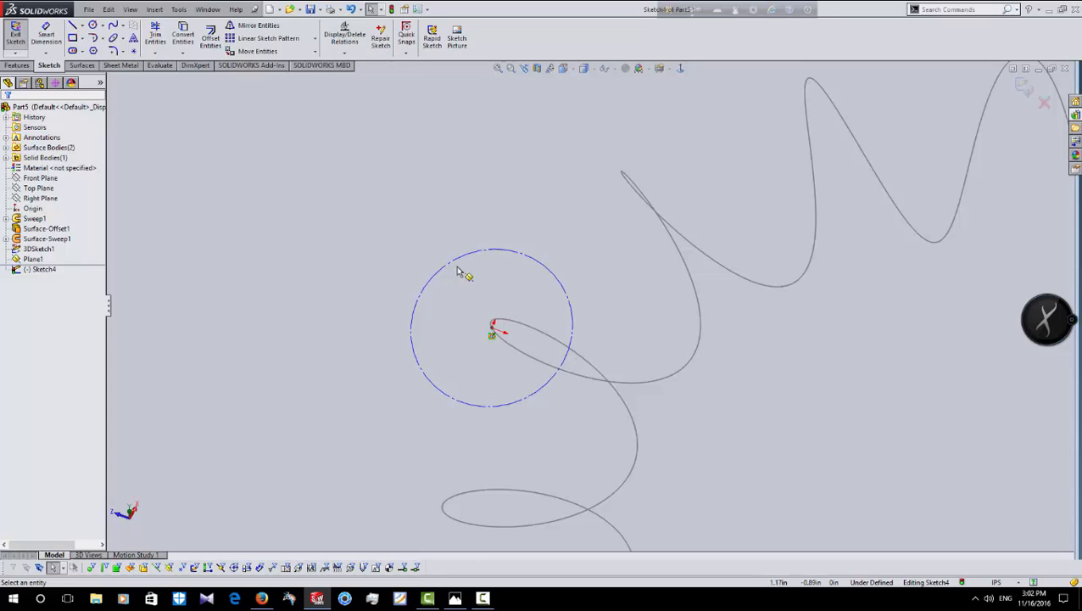
Sketch three separate circles inside the construction circle, the first about 0.09 in and the third about 0.45 in in radius.
middle_click_drag(468, 349, 465, 242)
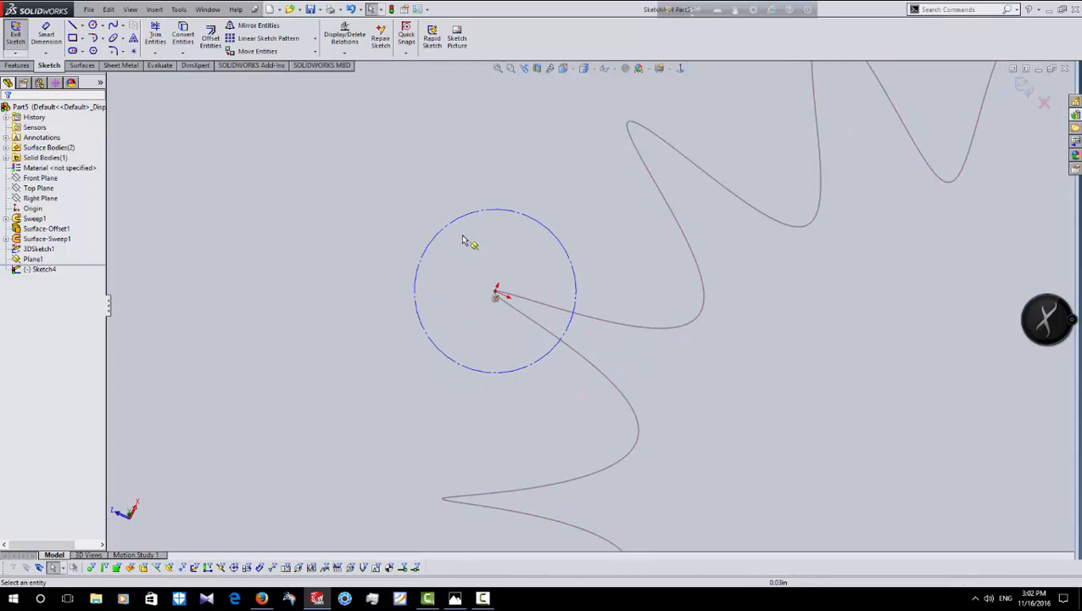
left_click(93, 26)
scroll(507, 302, "down", 8)
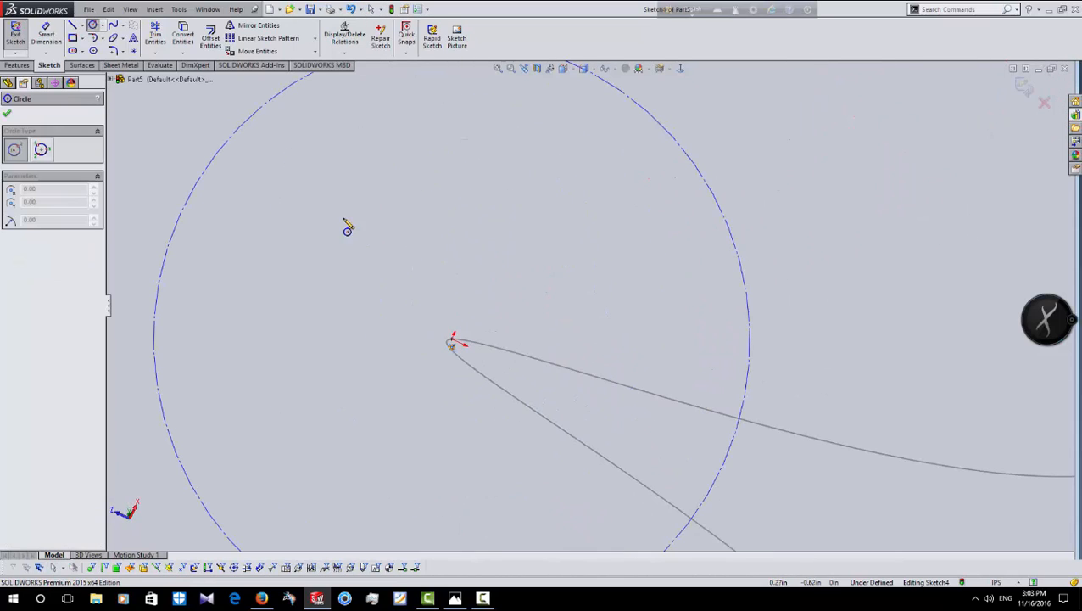
left_click_drag(376, 216, 393, 224)
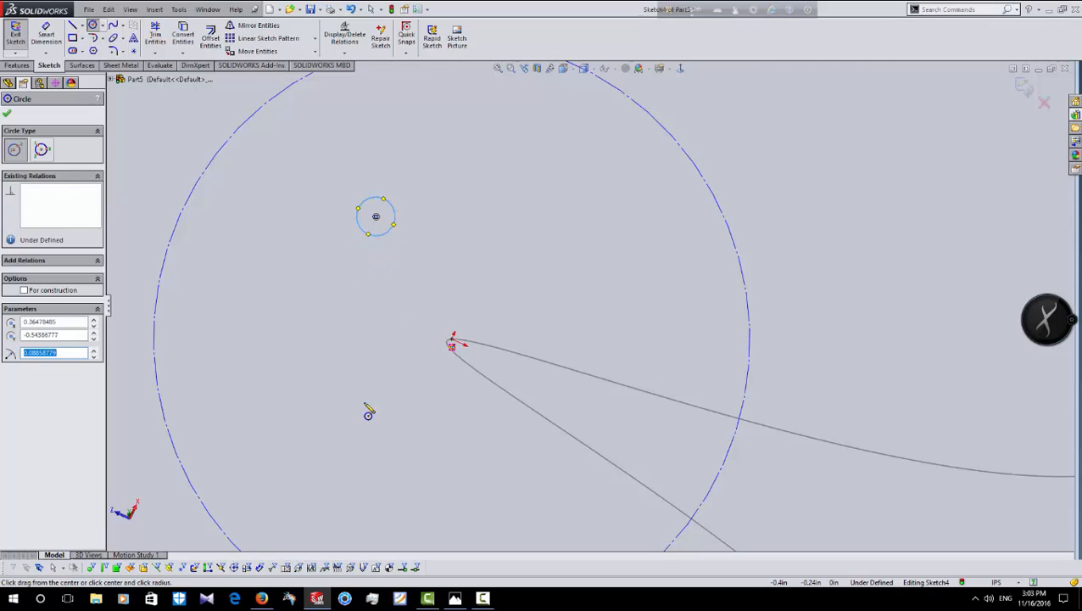
left_click_drag(341, 482, 401, 455)
left_click_drag(623, 297, 586, 393)
right_click(587, 392)
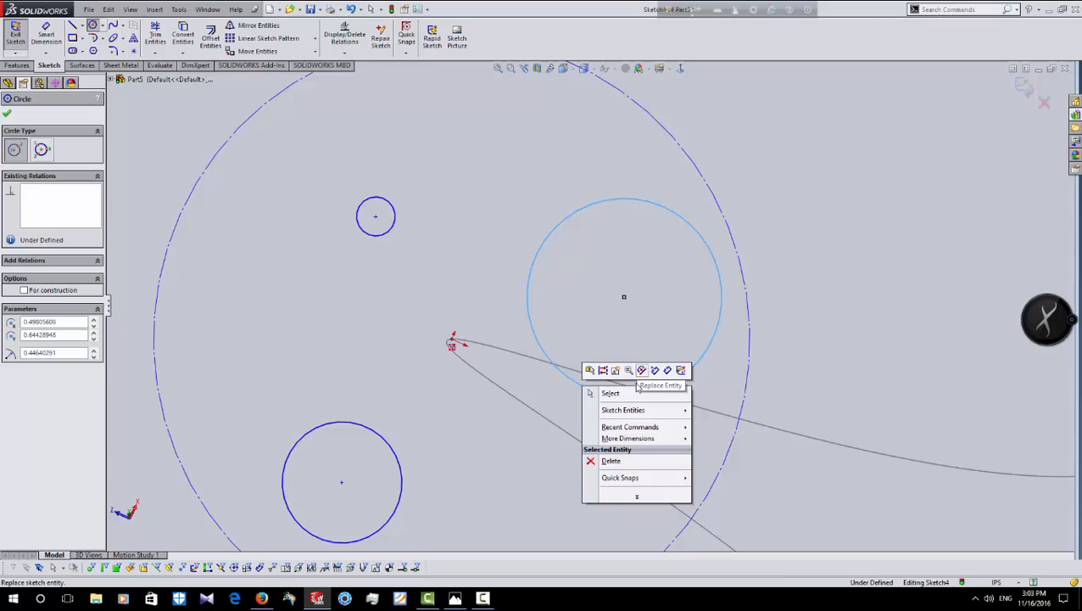
left_click(594, 393)
Resize and move the three circles to sit close together without overlapping inside the construction circle, two about 0.61 in and one 0.55 in in radius, and exit the sketch.
left_click_drag(375, 217, 399, 354)
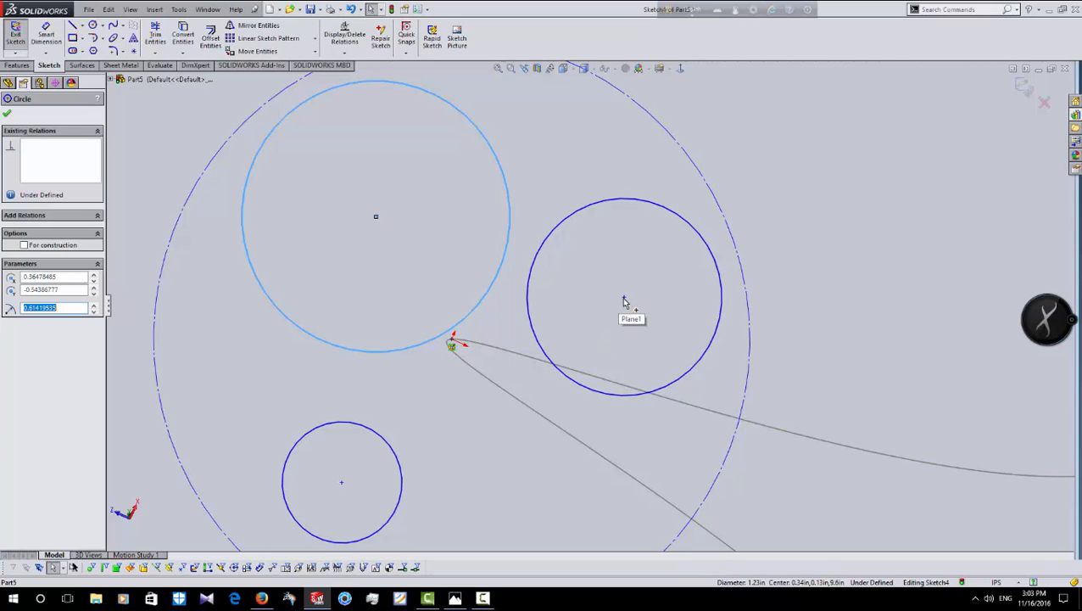
left_click_drag(623, 300, 604, 367)
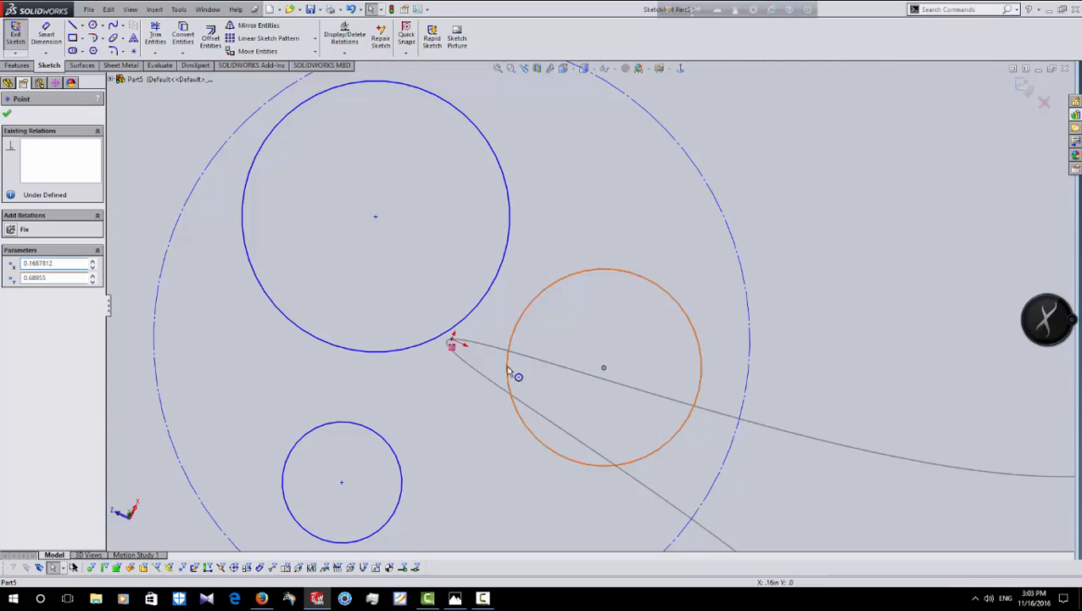
mouse_move(509, 372)
left_mouse_down()
mouse_move(465, 414)
mouse_move(454, 409)
mouse_move(473, 356)
mouse_move(491, 351)
left_mouse_up()
scroll(472, 411, "up", 2)
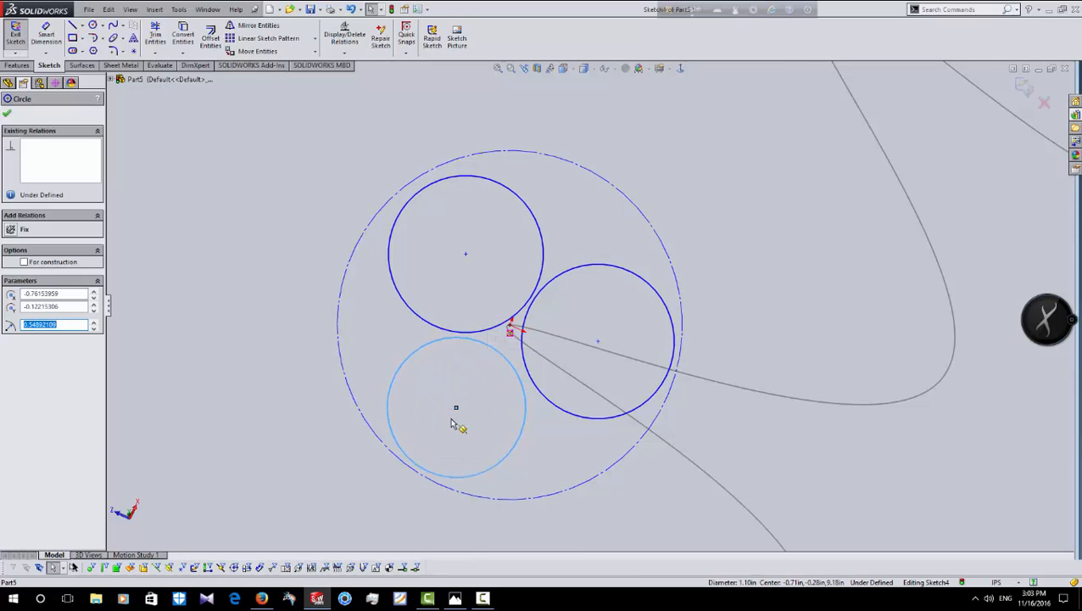
mouse_move(458, 408)
left_mouse_down()
mouse_move(477, 413)
mouse_move(461, 407)
left_mouse_up()
left_click(266, 273)
scroll(471, 177, "up", 5)
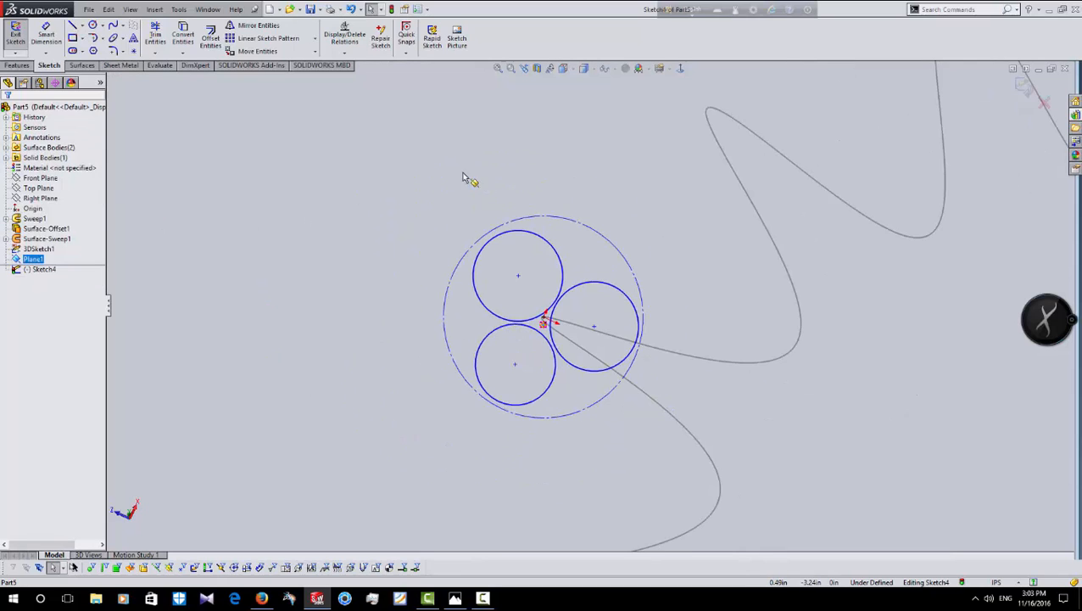
left_click(1024, 85)
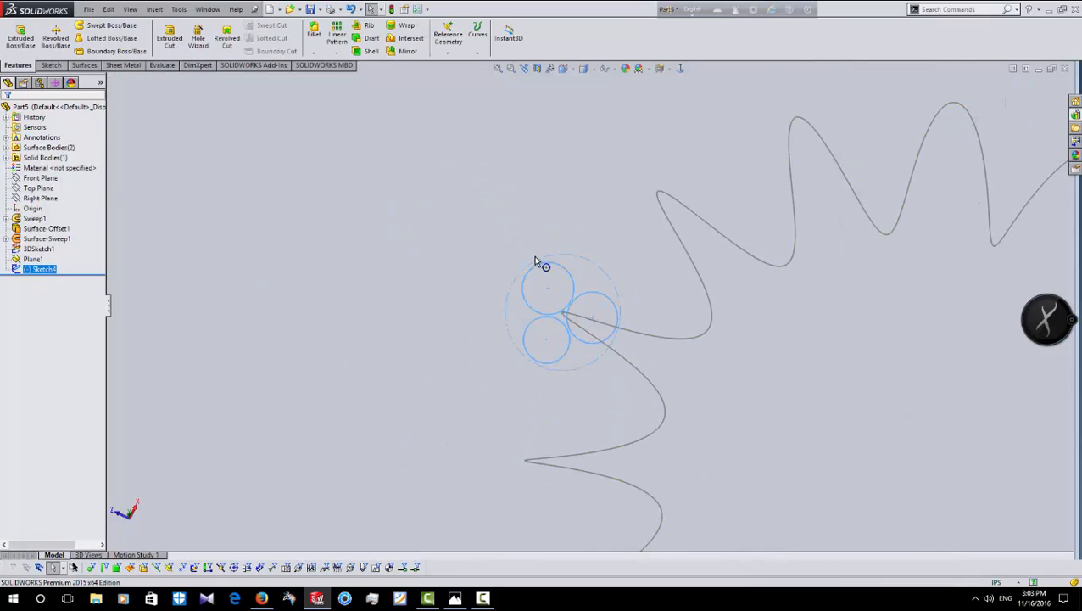
left_click(360, 252)
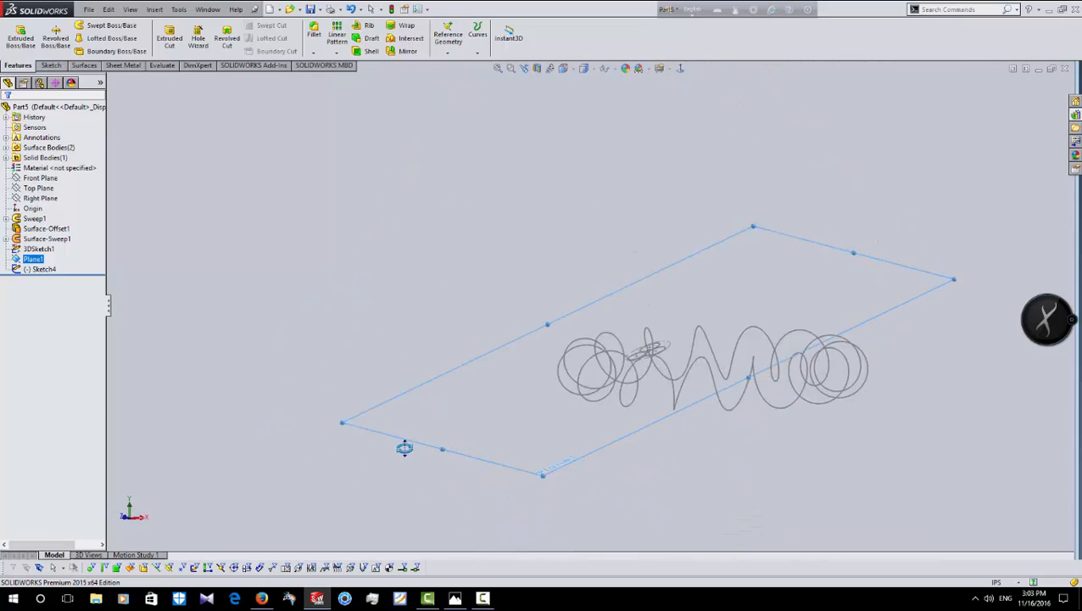
Sweep the three-circle sketch along the 3D coil curve to form three solid strands.
scroll(331, 243, "down", 1)
left_click(326, 241)
middle_click_drag(324, 244, 340, 286)
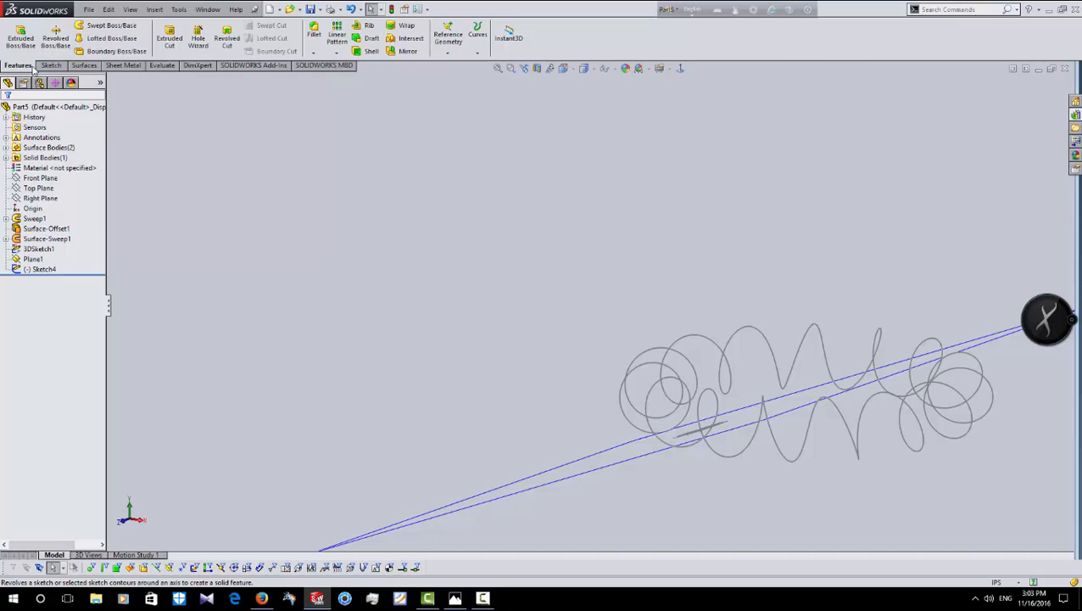
left_click(109, 26)
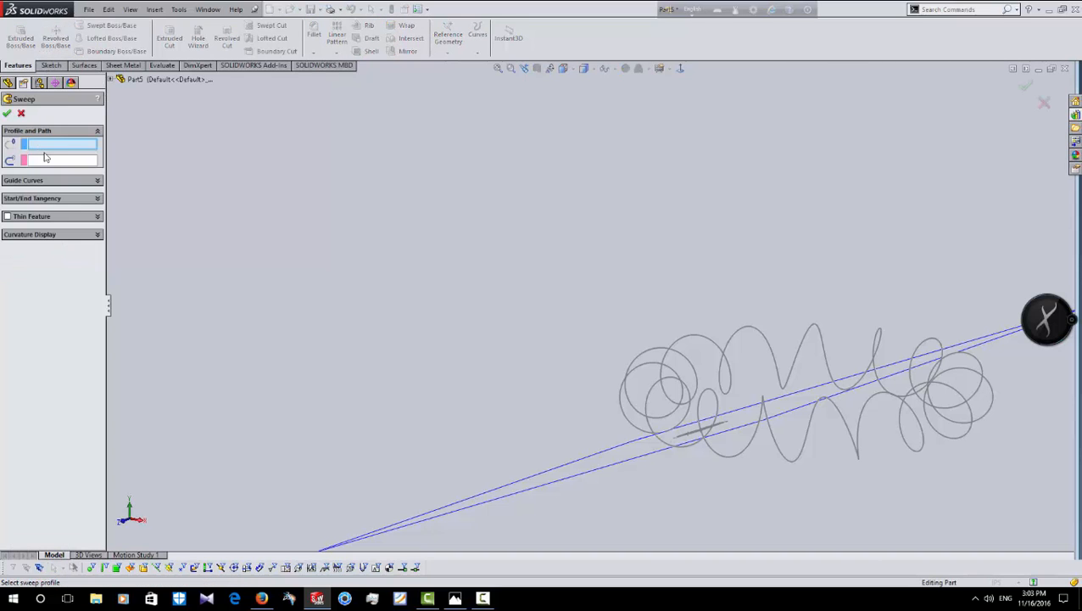
mouse_move(601, 367)
middle_mouse_down()
mouse_move(676, 426)
mouse_move(613, 376)
middle_mouse_up()
scroll(609, 359, "down", 8)
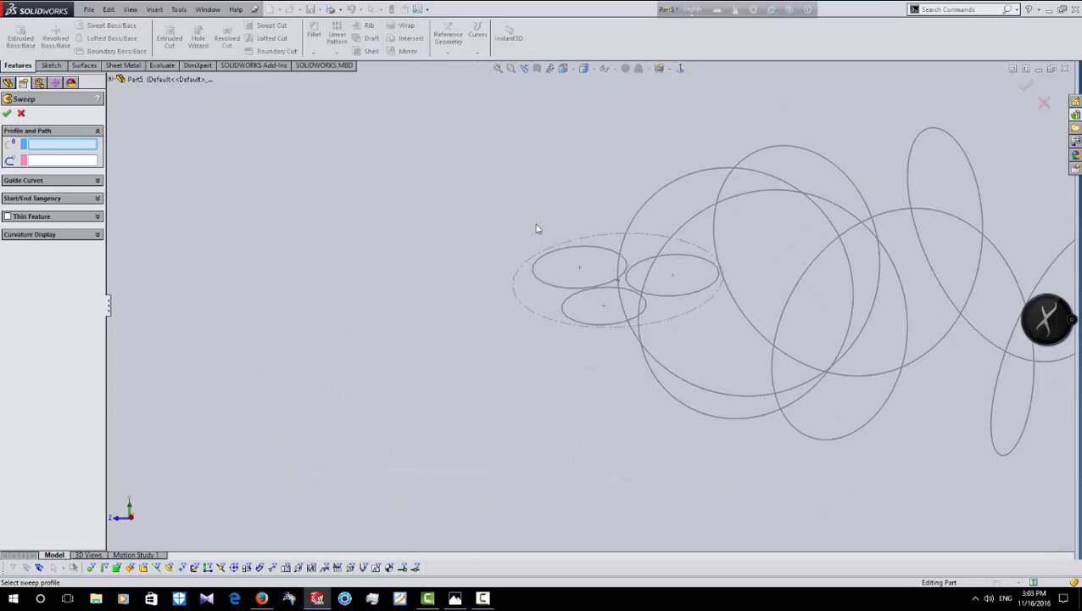
left_click(557, 249)
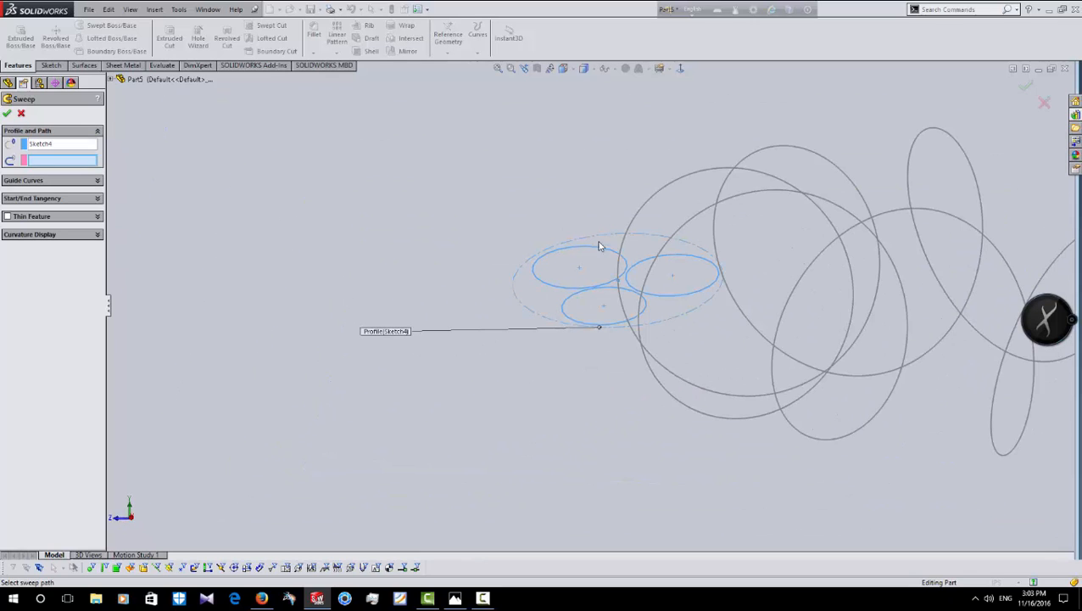
left_click(654, 195)
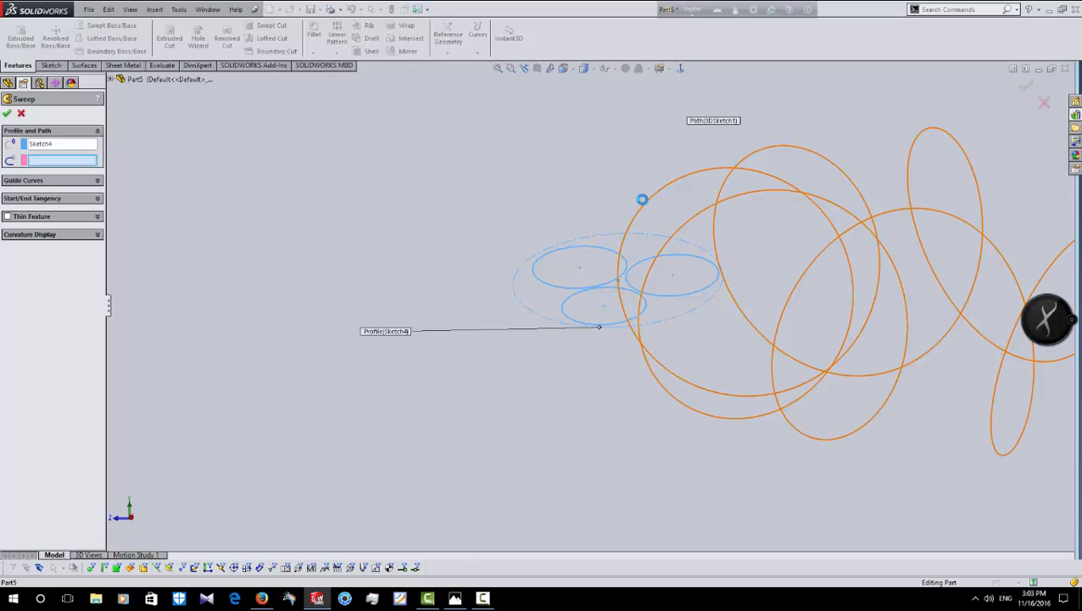
scroll(524, 191, "up", 6)
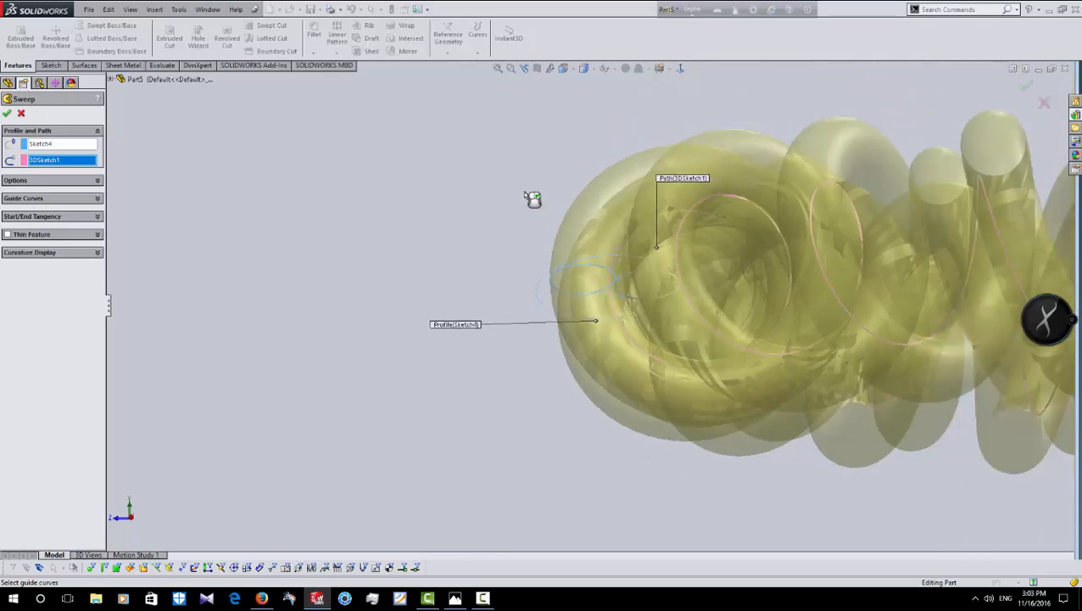
middle_click_drag(534, 273, 594, 310)
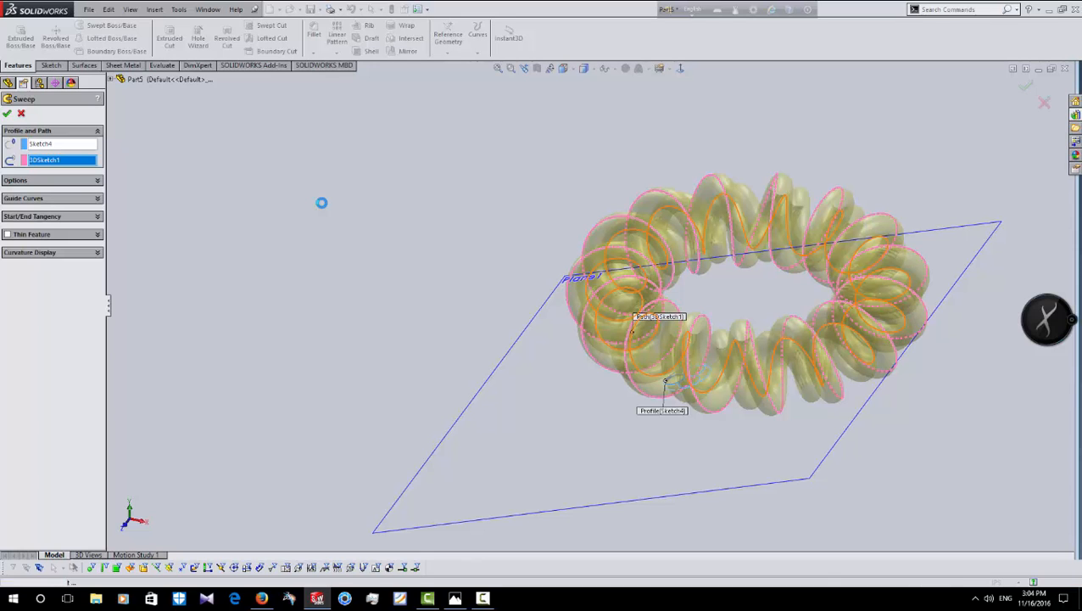
Hide the reference plane that holds the three-circle profile sketch.
middle_click_drag(394, 237, 689, 210)
left_click(689, 210)
right_click(689, 210)
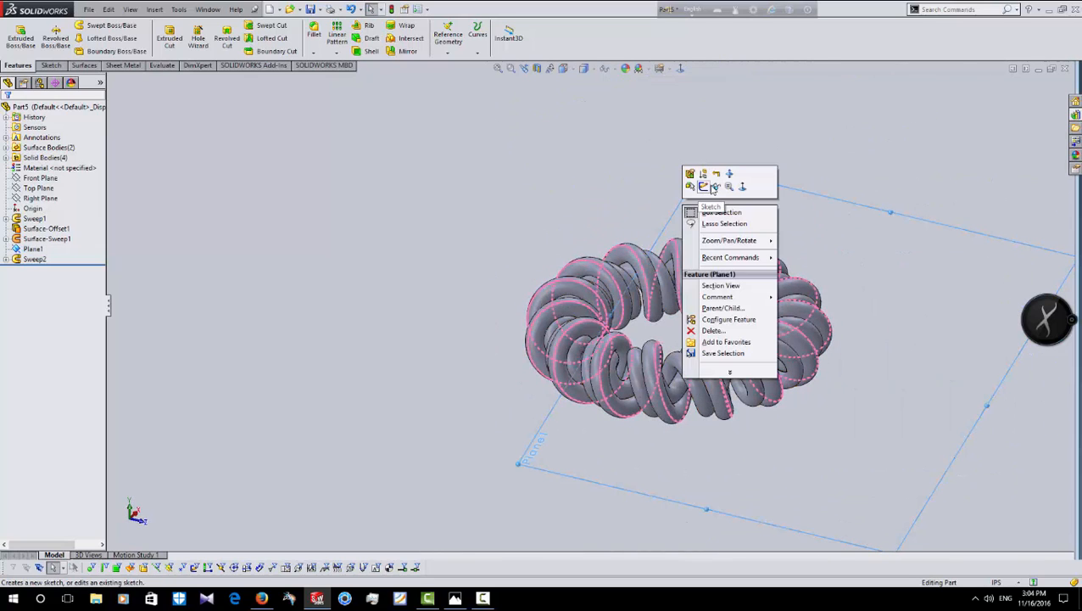
left_click(716, 189)
Colour the face of the outermost coil strand dark red with RGB 128, 0, 0.
scroll(658, 309, "up", 2)
scroll(657, 301, "down", 8)
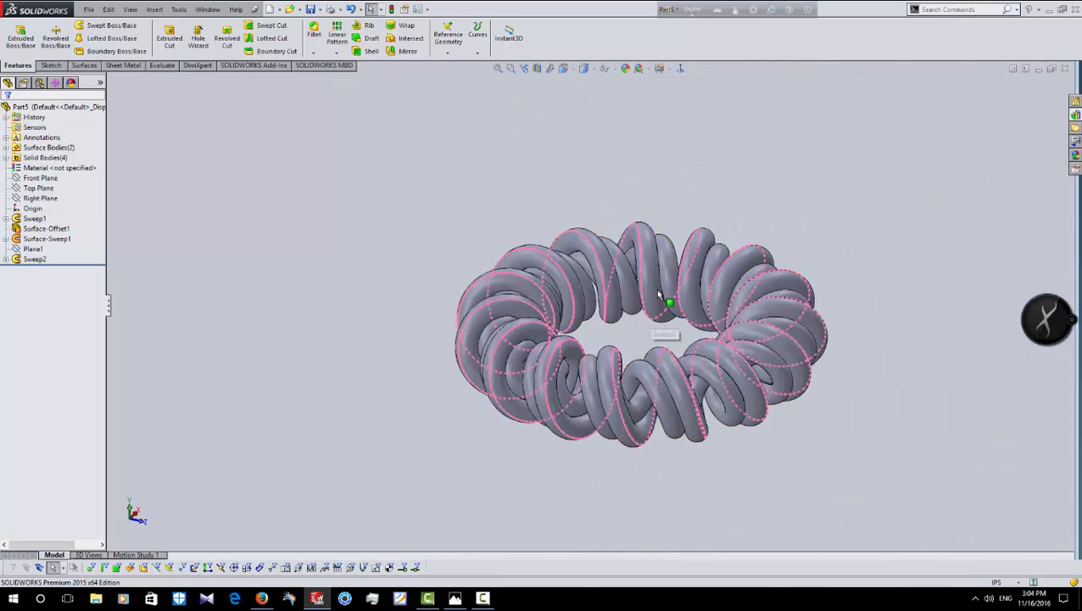
scroll(610, 263, "down", 3)
left_click(602, 258)
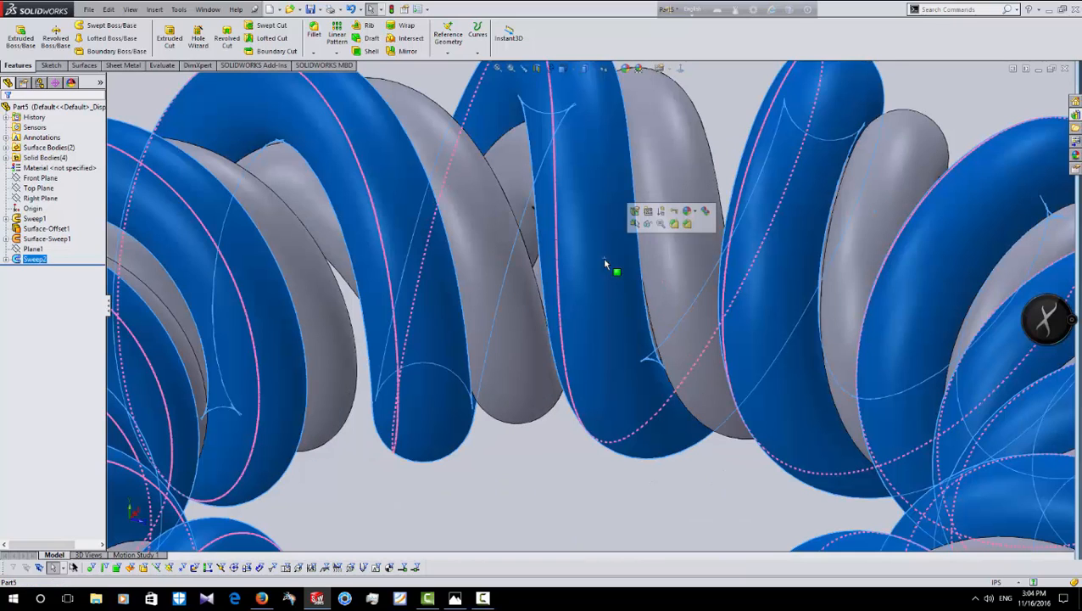
right_click(604, 263)
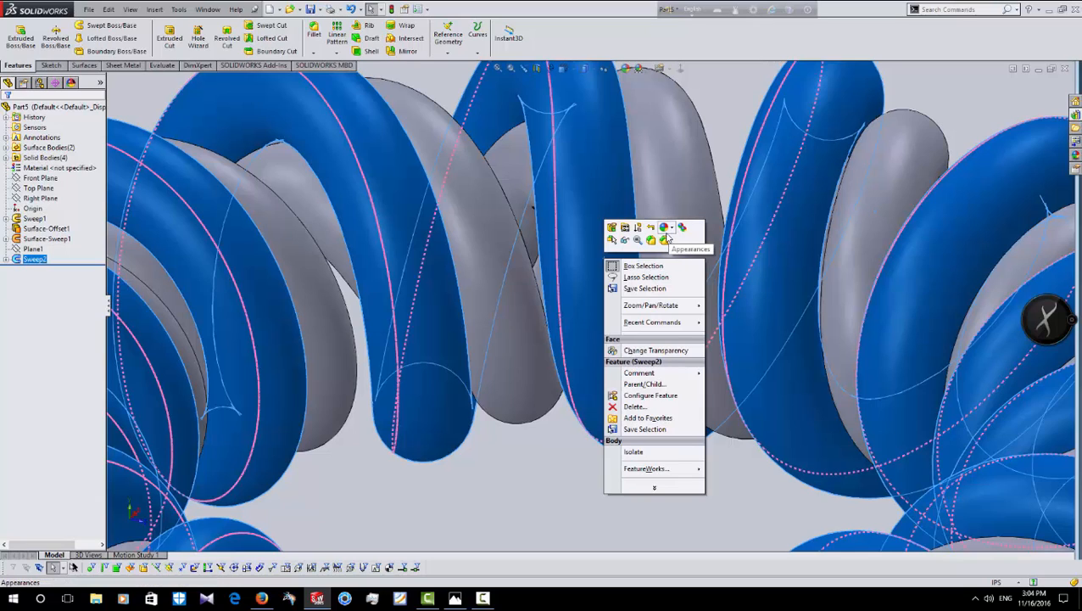
left_click(666, 237)
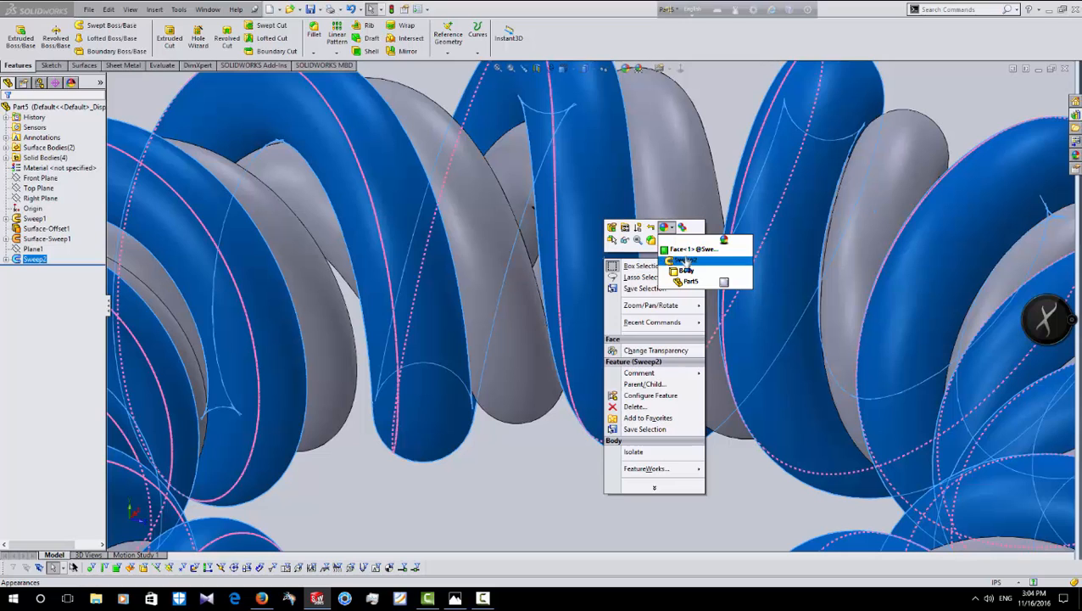
left_click(689, 260)
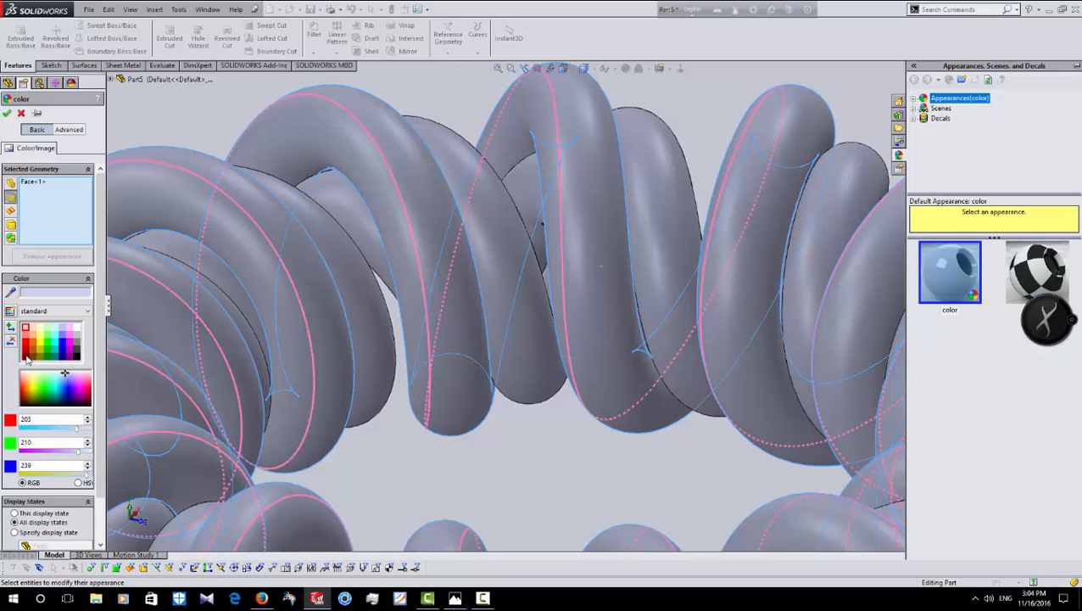
left_click(26, 357)
scroll(344, 399, "up", 5)
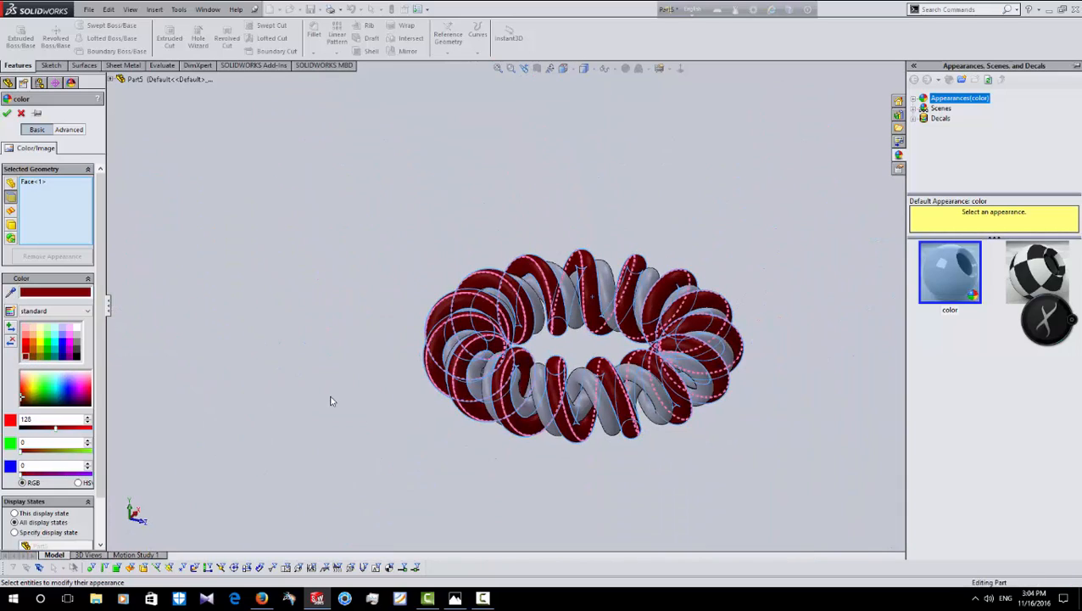
middle_click_drag(331, 398, 284, 356)
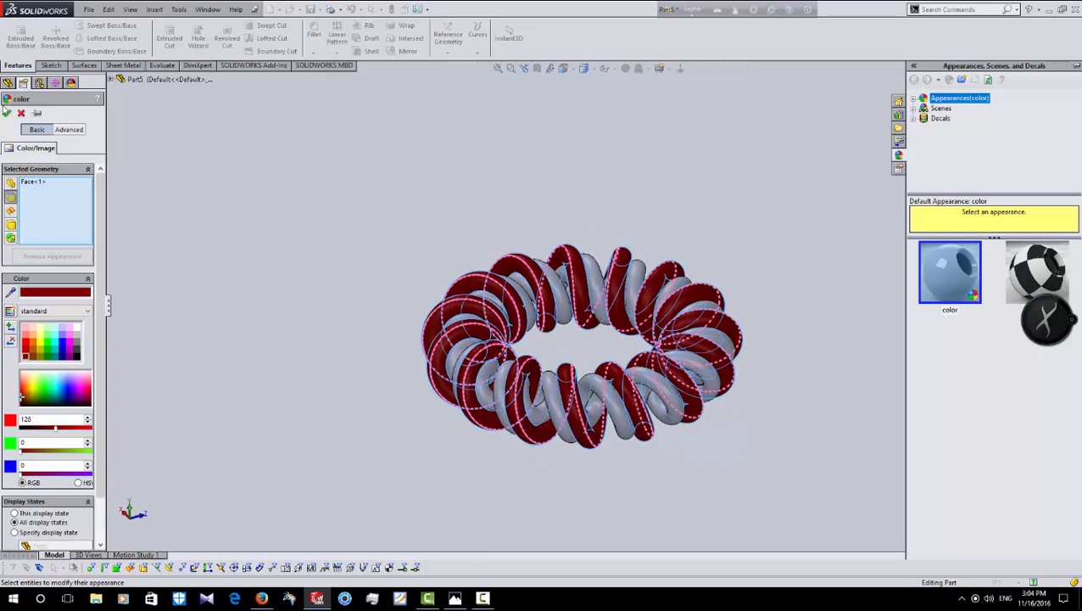
left_click(8, 114)
Colour the face of the innermost coil strand green with RGB 0, 128, 0.
scroll(493, 328, "down", 10)
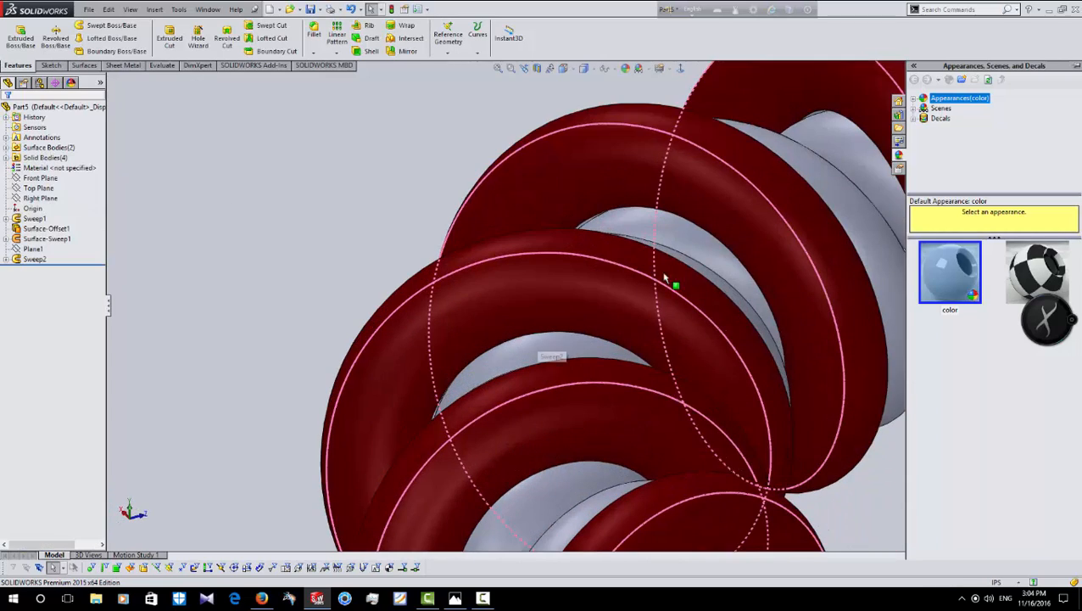
left_click(686, 236)
right_click(685, 233)
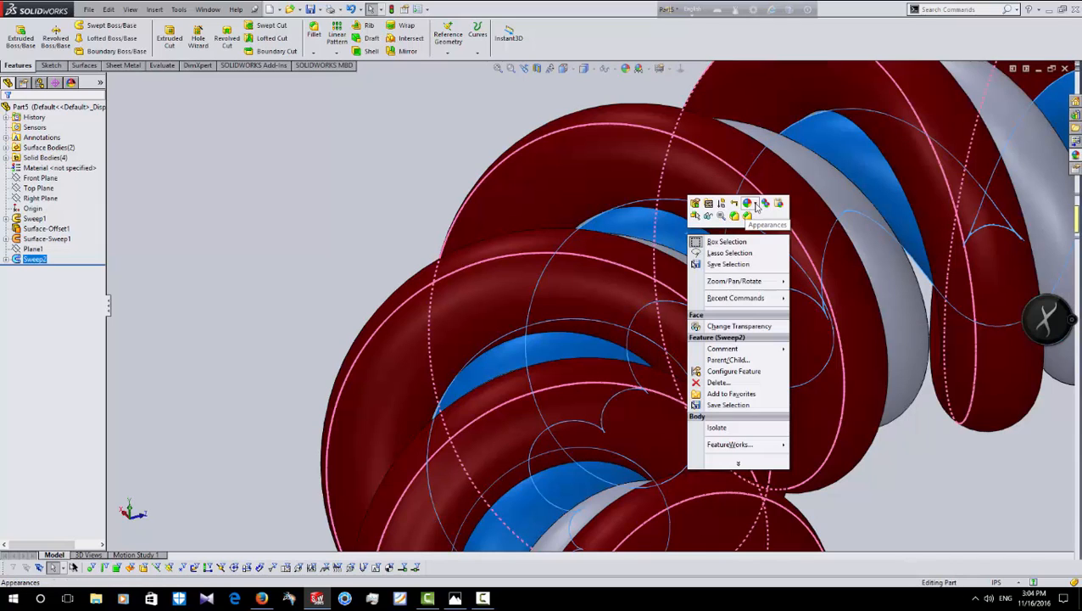
left_click(749, 204)
left_click(758, 225)
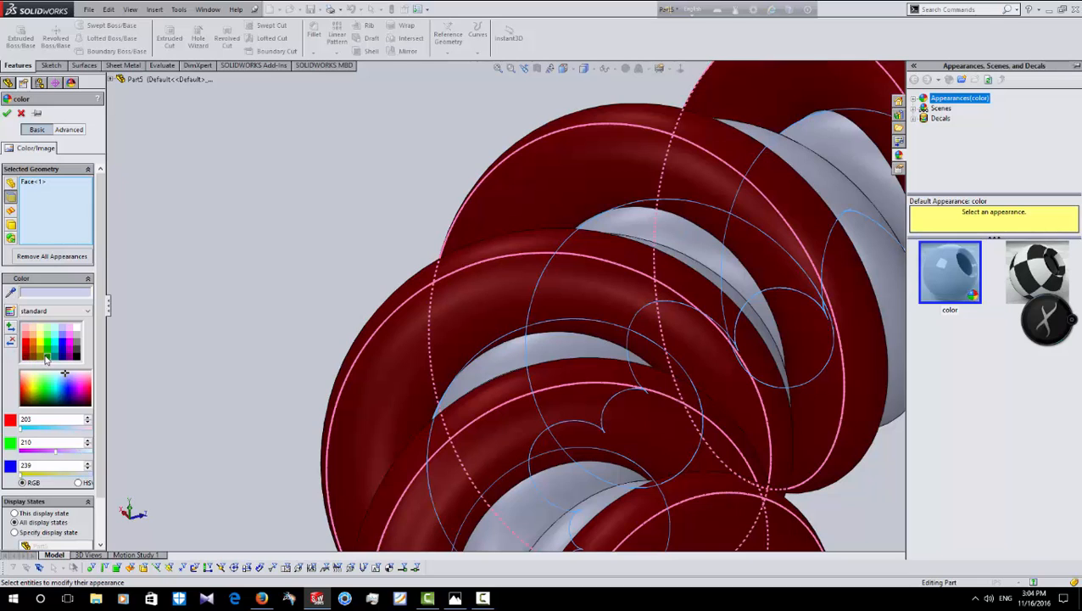
left_click(46, 357)
scroll(362, 374, "up", 6)
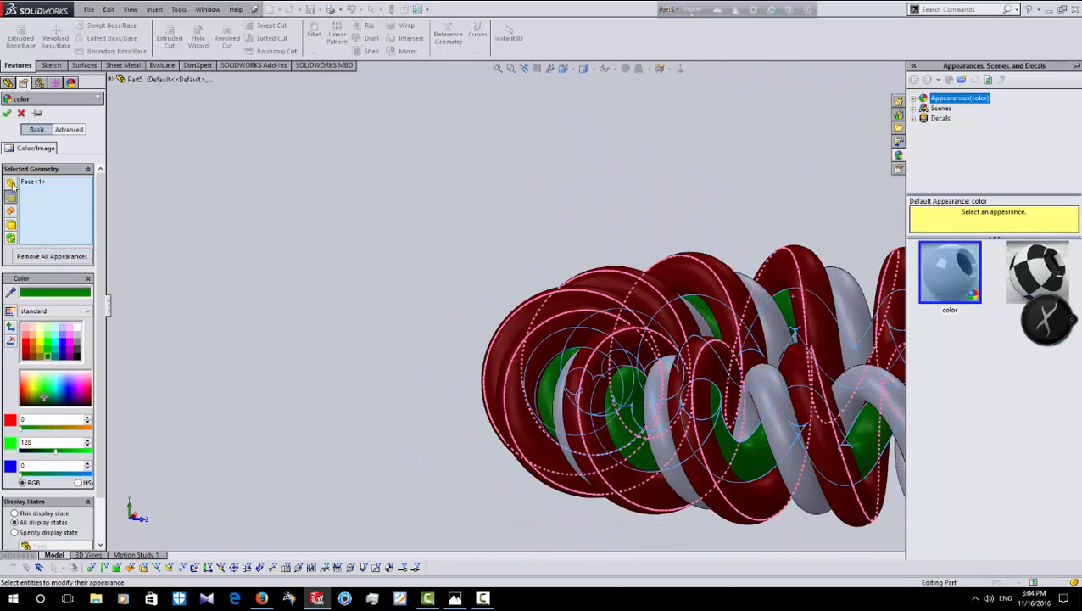
left_click(7, 115)
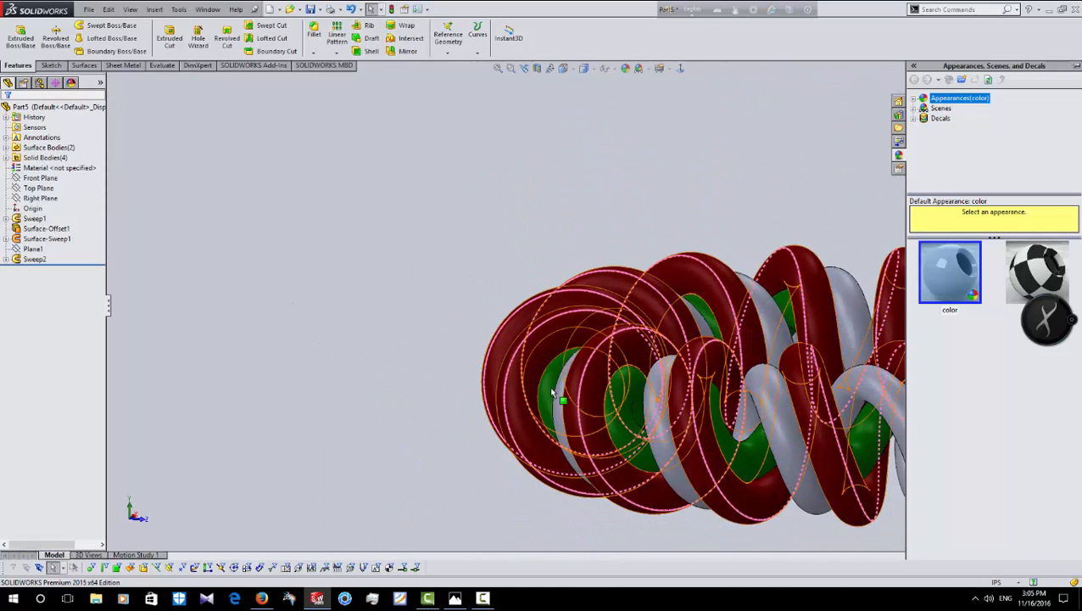
Colour the face of the remaining grey strand yellow with RGB 255, 255, 0.
right_click(661, 339)
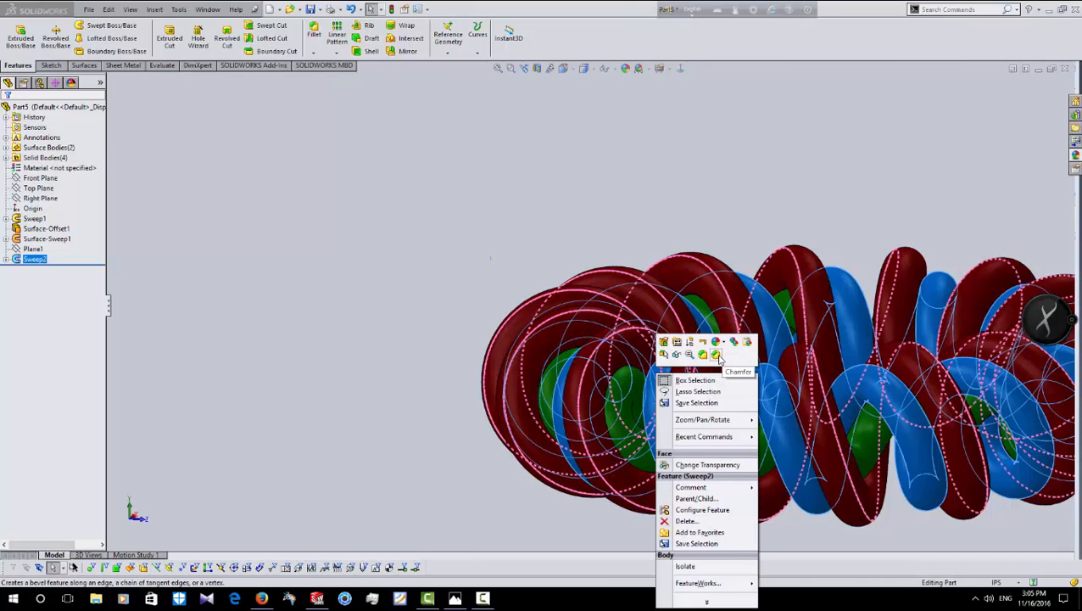
left_click(718, 343)
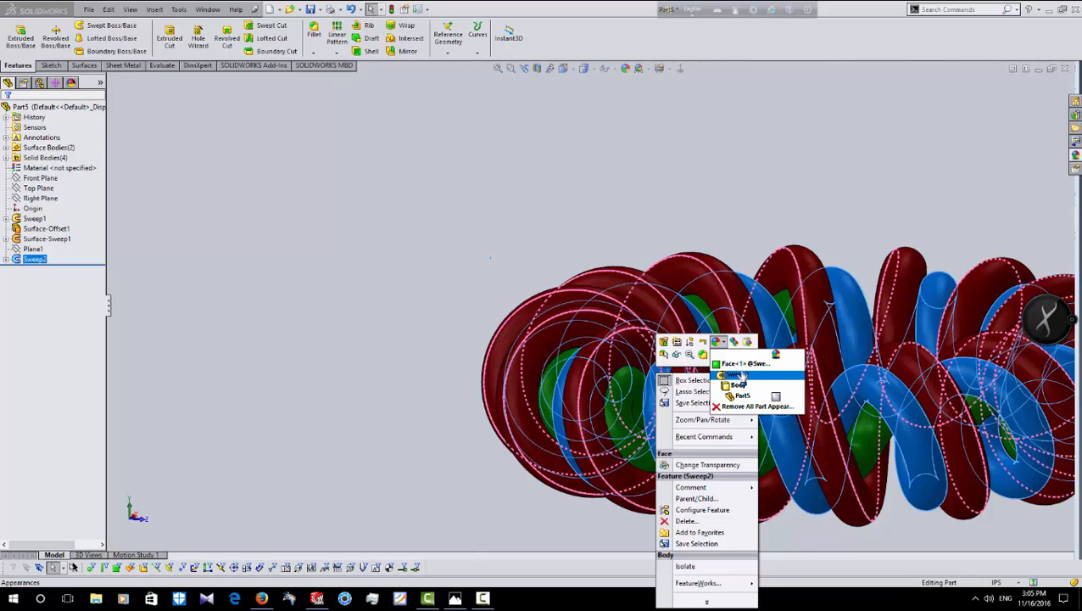
left_click(736, 375)
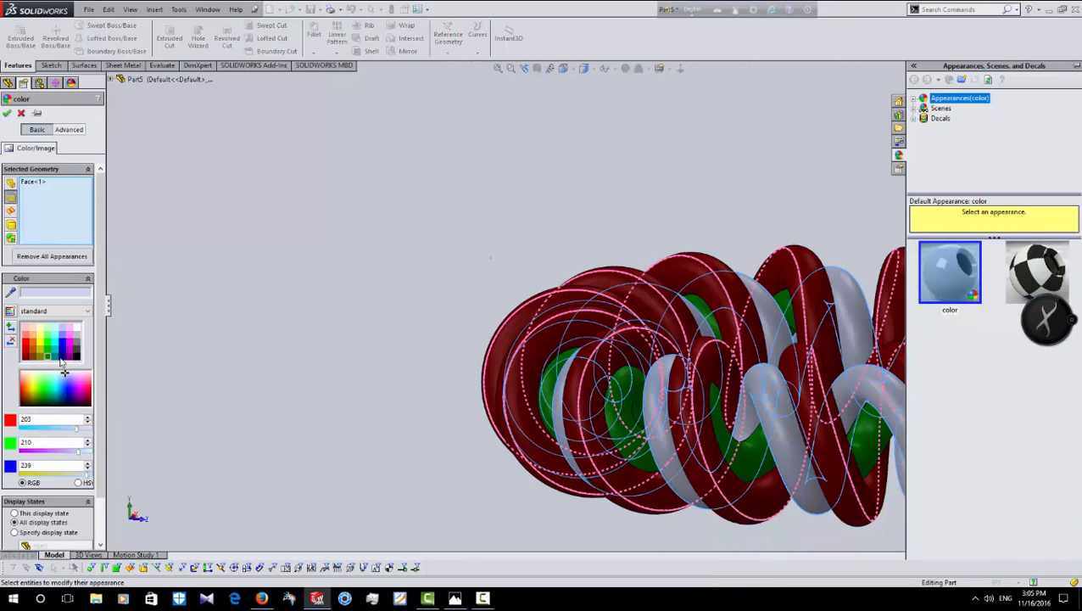
left_click(39, 341)
middle_click_drag(316, 401, 168, 352)
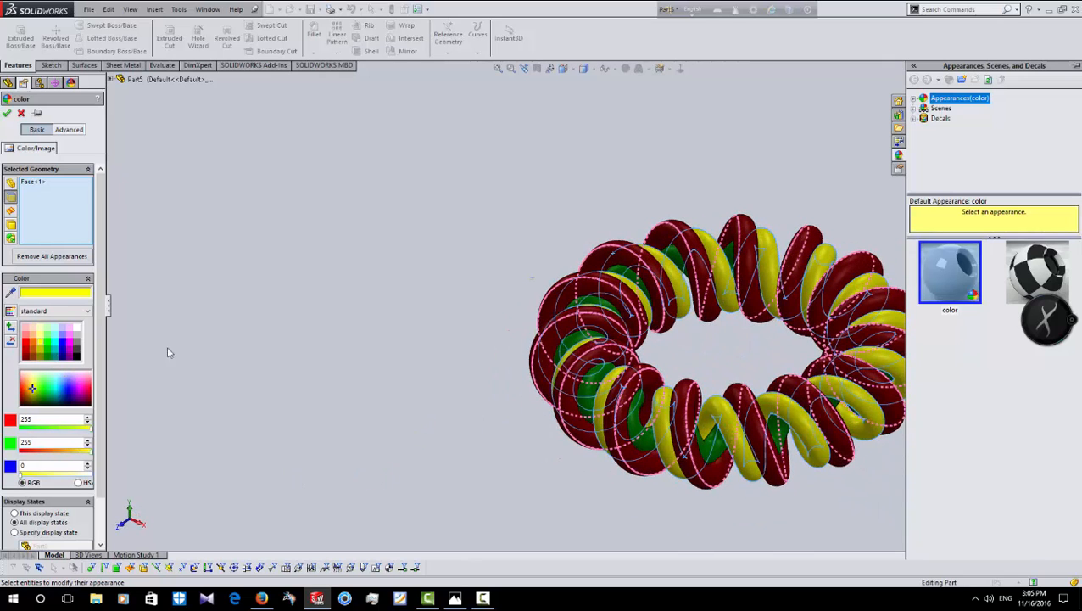
left_click(7, 113)
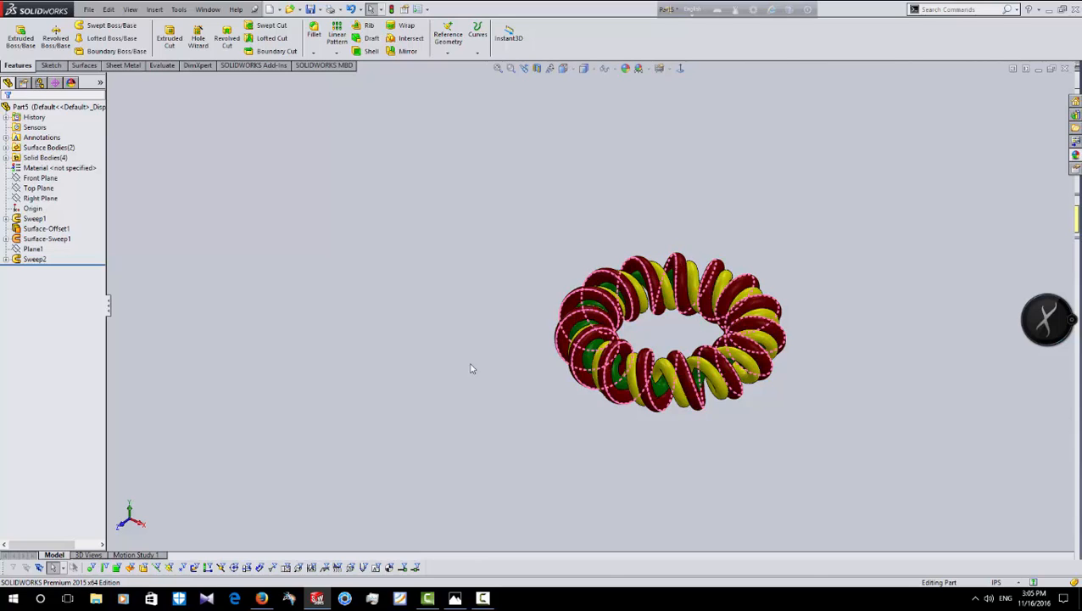
Set the twist along the path of the surface sweep behind the coil curve to 12 turns and rebuild the coil.
scroll(486, 337, "down", 1)
middle_click_drag(485, 337, 461, 381)
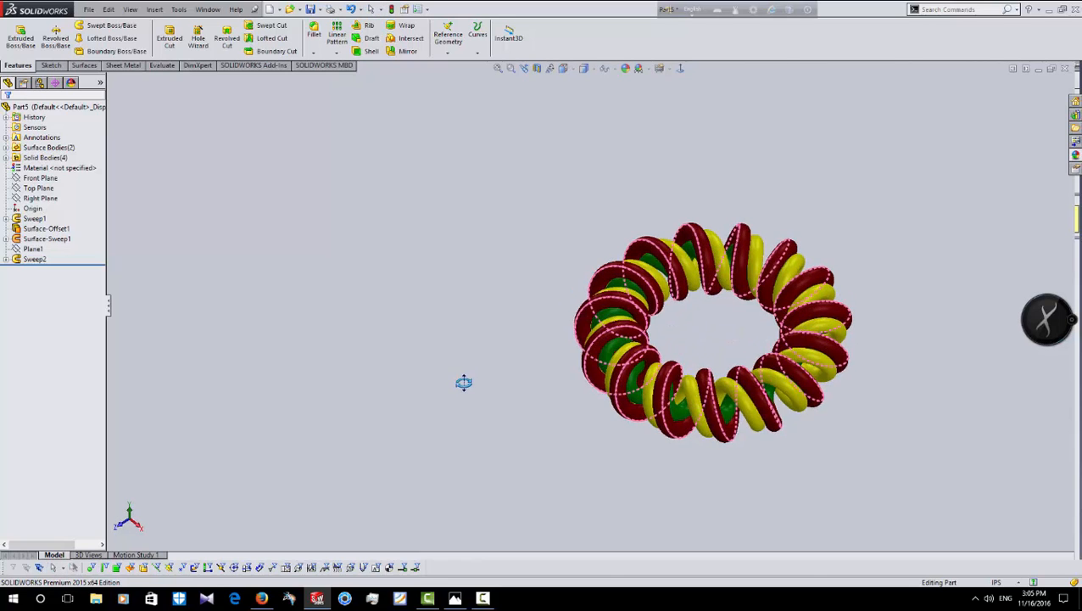
left_click(6, 259)
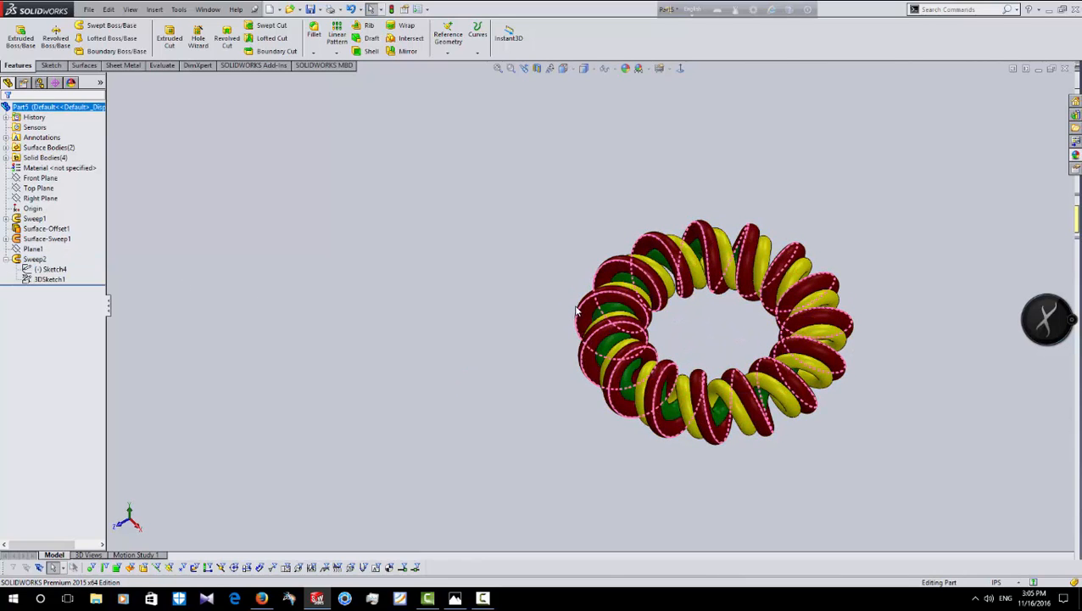
middle_click_drag(266, 280, 471, 298)
scroll(725, 346, "down", 4)
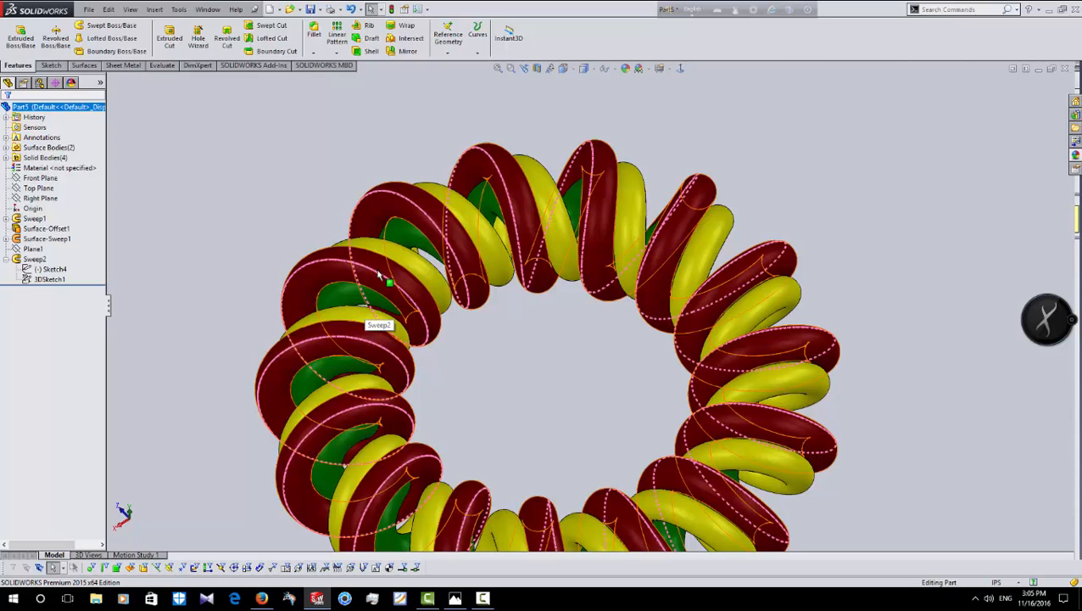
right_click(26, 239)
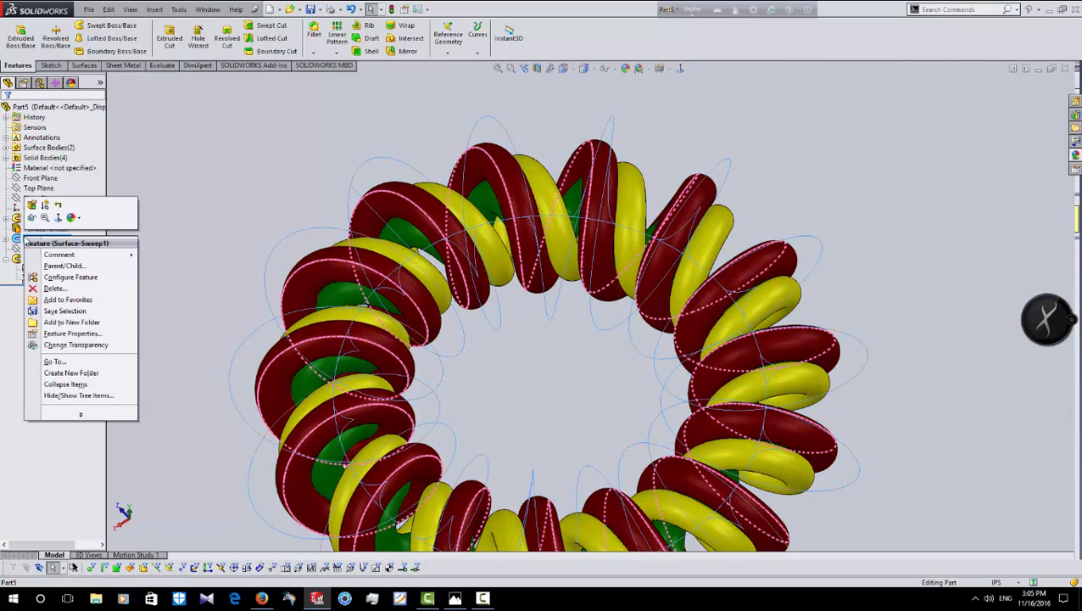
left_click(32, 206)
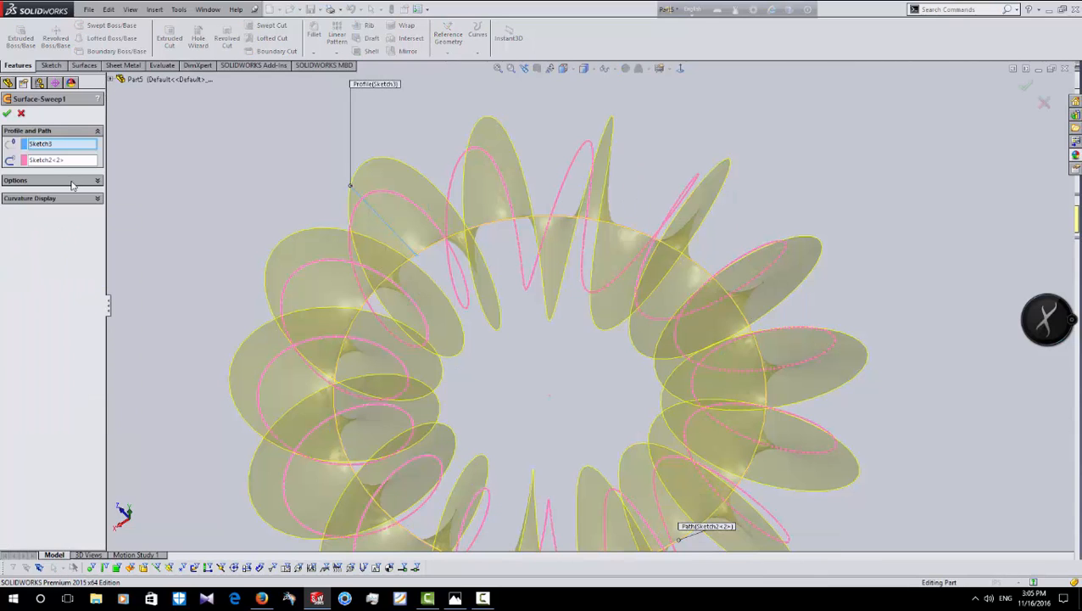
left_click(72, 181)
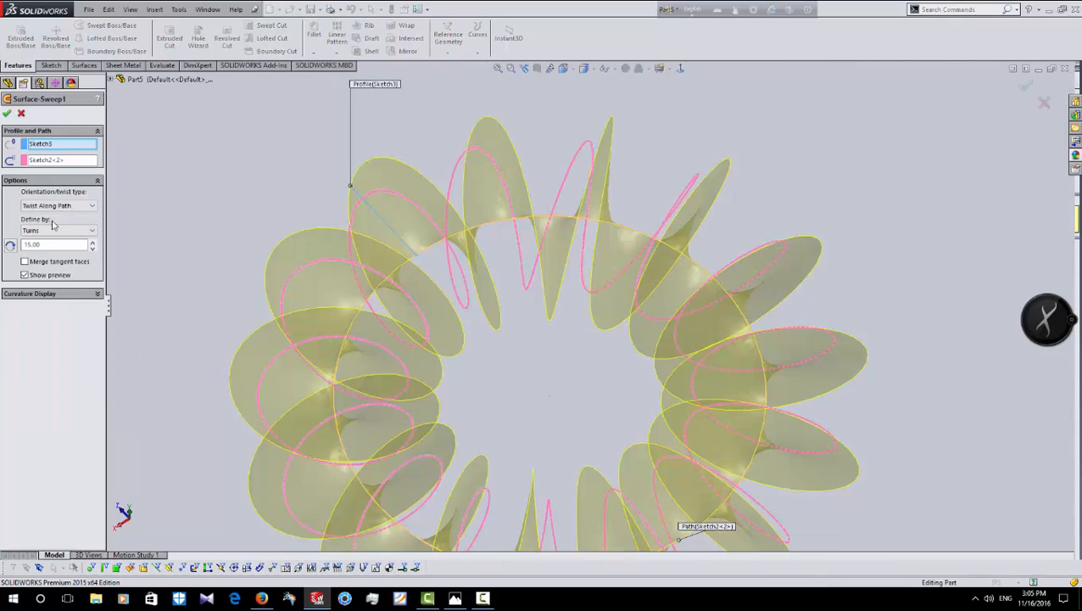
left_click(93, 248)
left_click(92, 249)
left_click(92, 248)
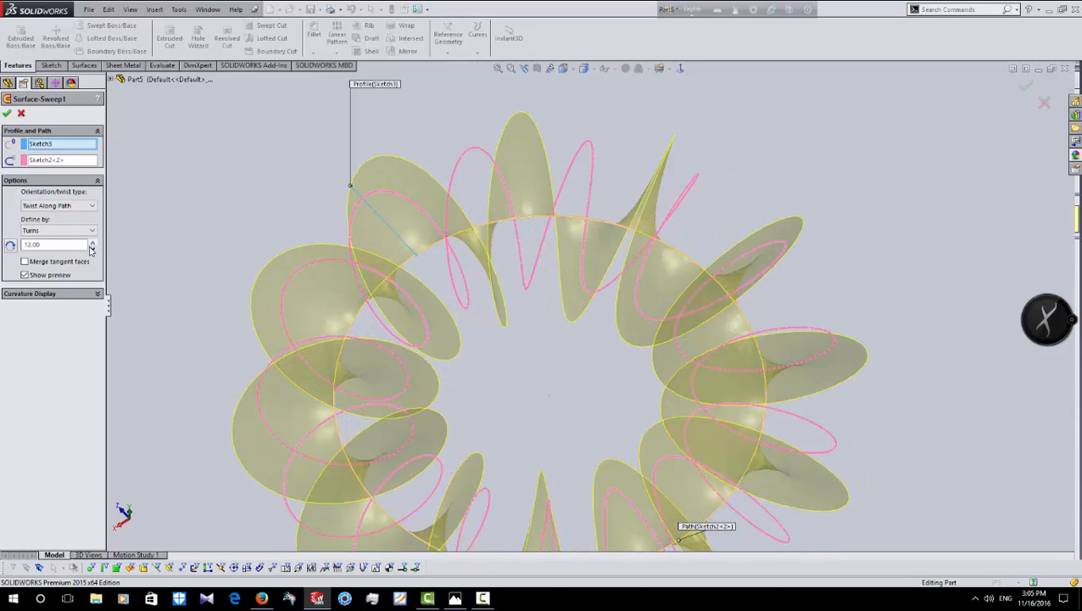
left_click(7, 112)
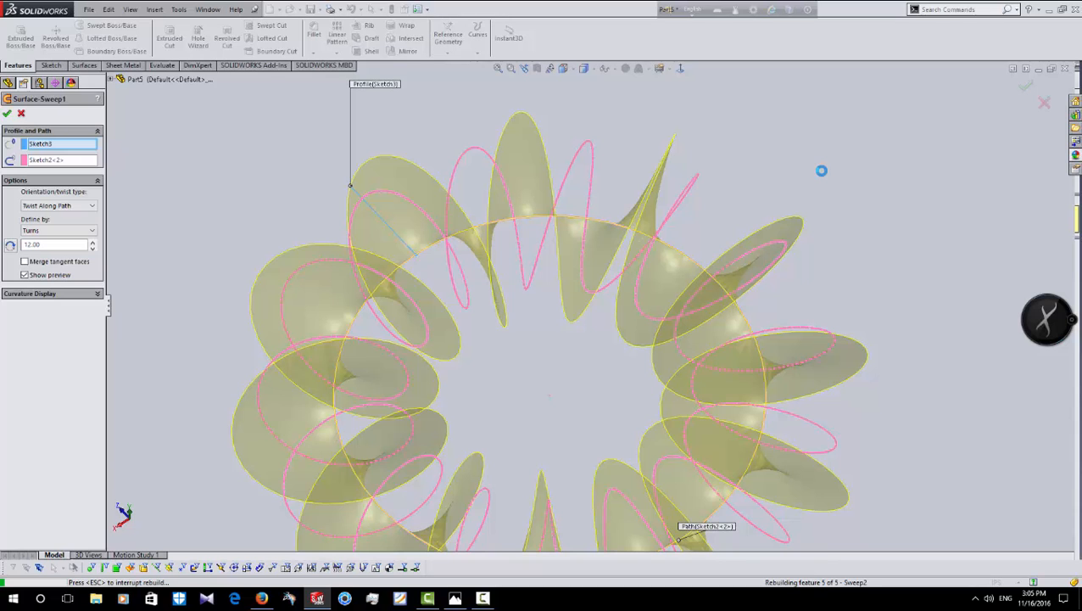
scroll(893, 273, "up", 3)
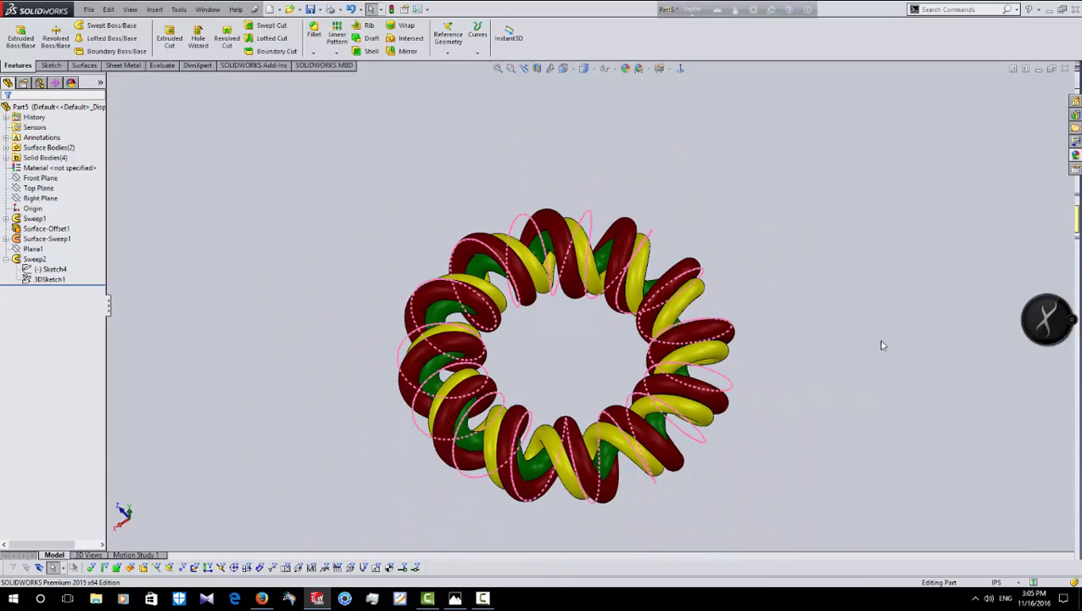
middle_click_drag(882, 345, 732, 417)
middle_click_drag(913, 299, 738, 435)
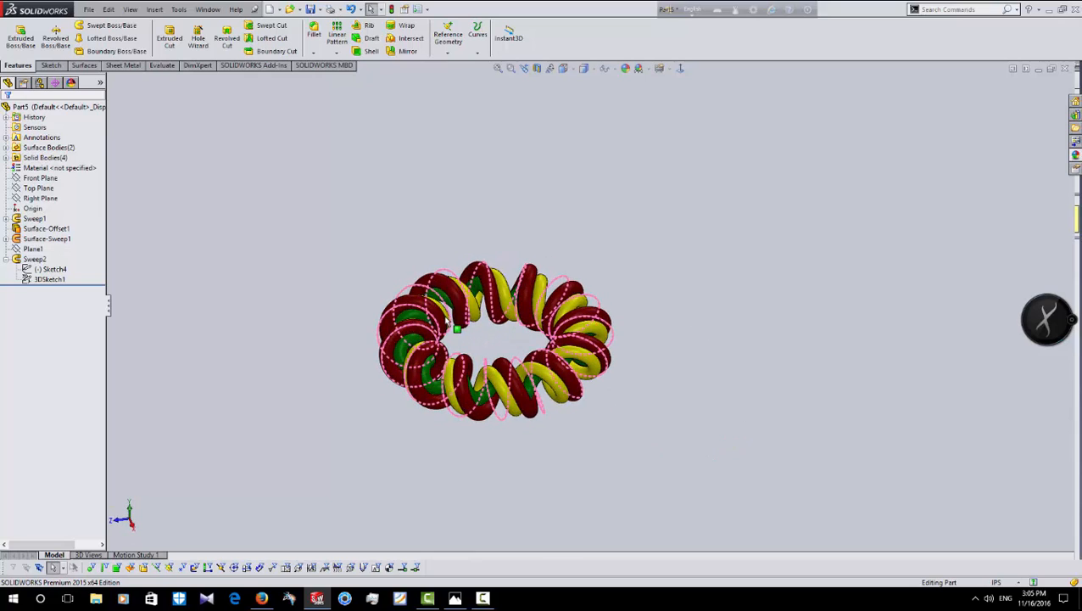
middle_click_drag(455, 328, 491, 412)
scroll(356, 311, "down", 3)
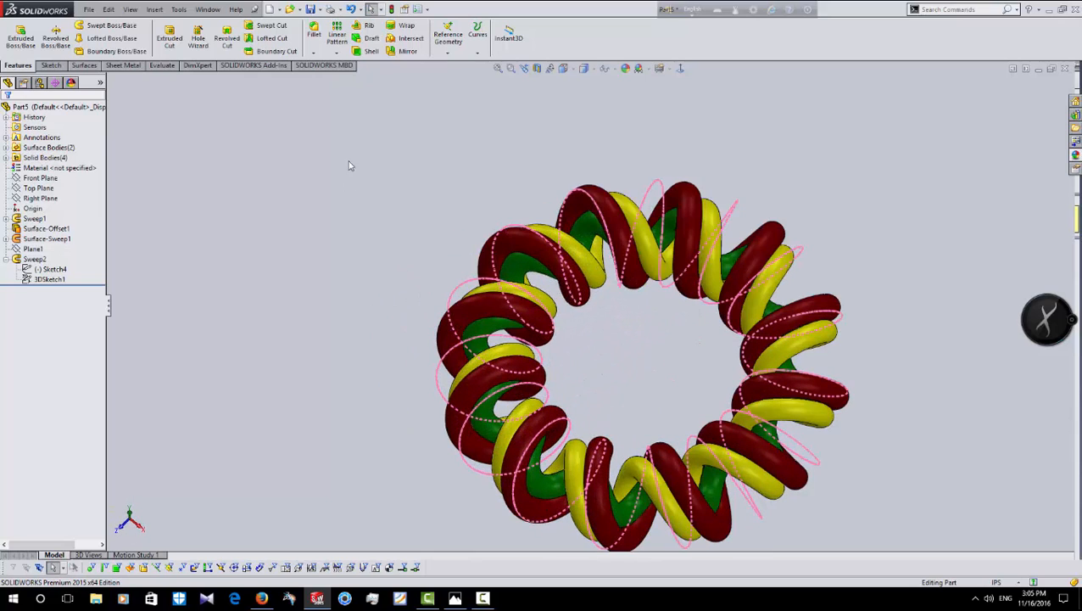